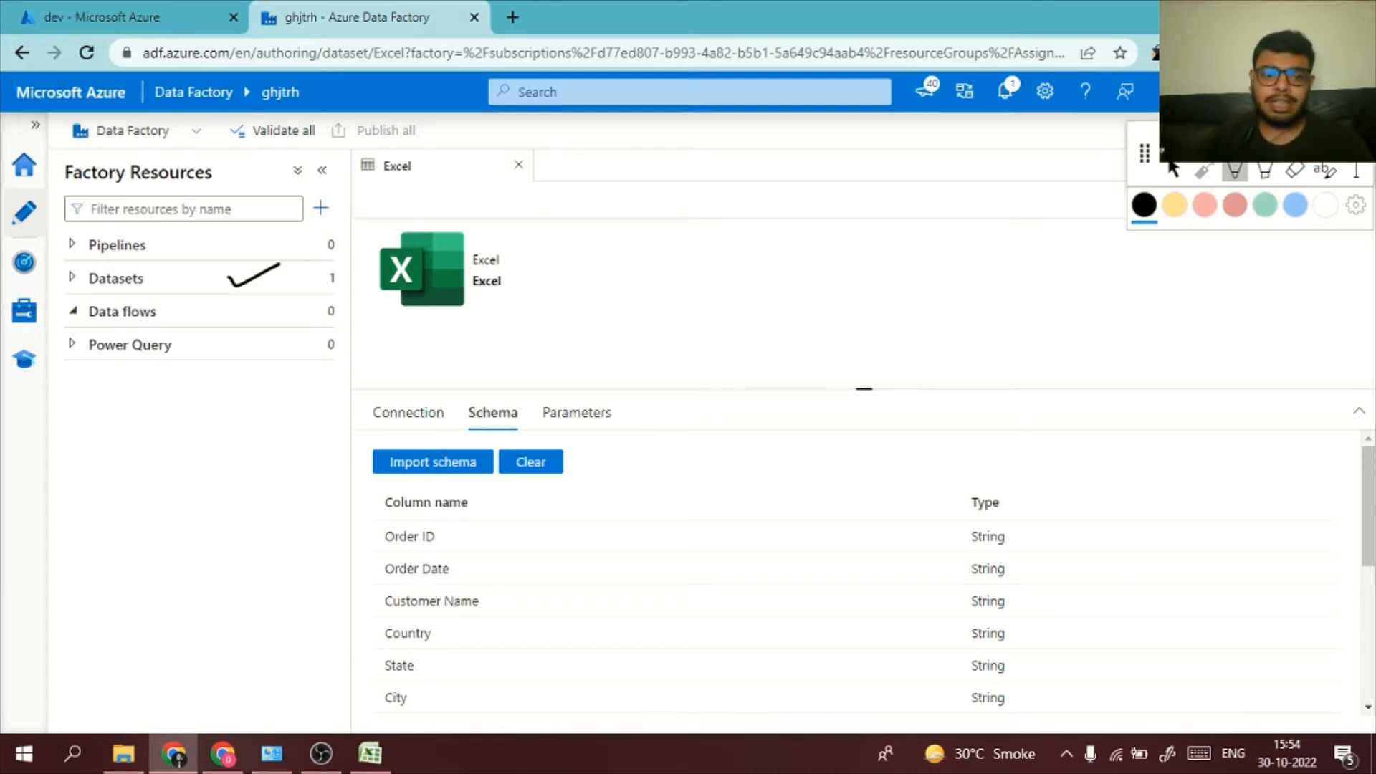
# Circle the Data flows entry with the black annotation pen and delete all annotations on the page
pyautogui.moveTo(143, 287)
pyautogui.mouseDown()
pyautogui.moveTo(137, 326)
pyautogui.moveTo(127, 282)
pyautogui.mouseUp()
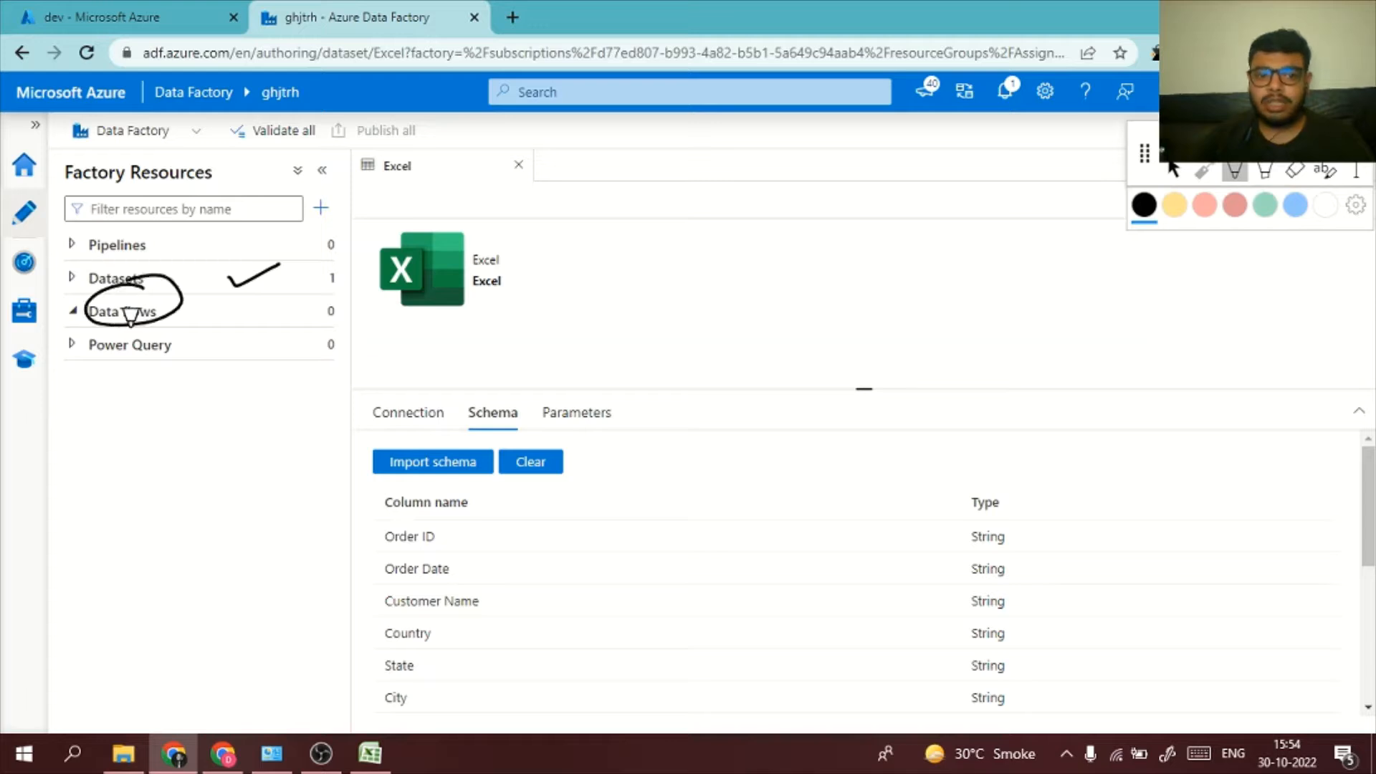
pyautogui.click(1295, 171)
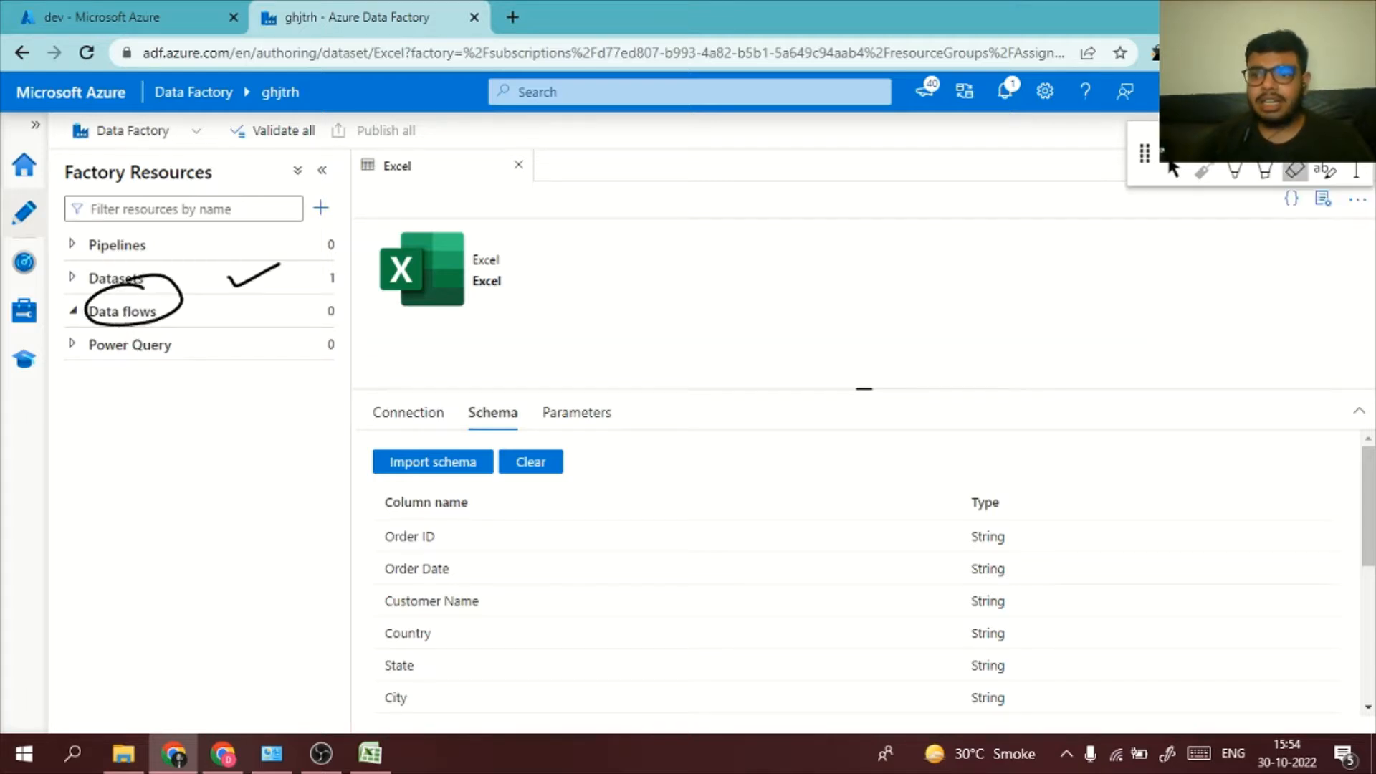
pyautogui.click(1295, 170)
pyautogui.press('Return')
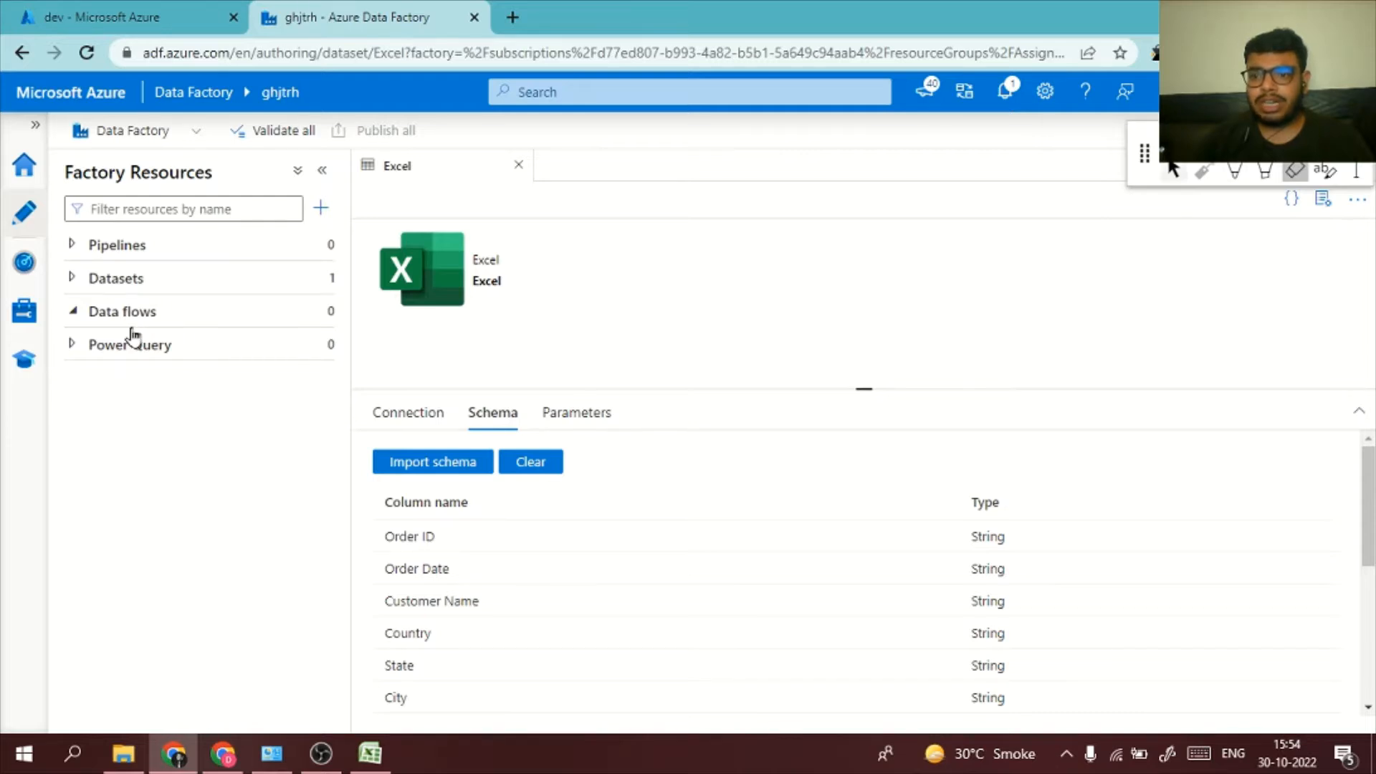
# Annotate the page with circled letters E, T, L, an arrow at T and a circle around Data flows, and delete all annotations
pyautogui.hotkey('ctrl', 'p')
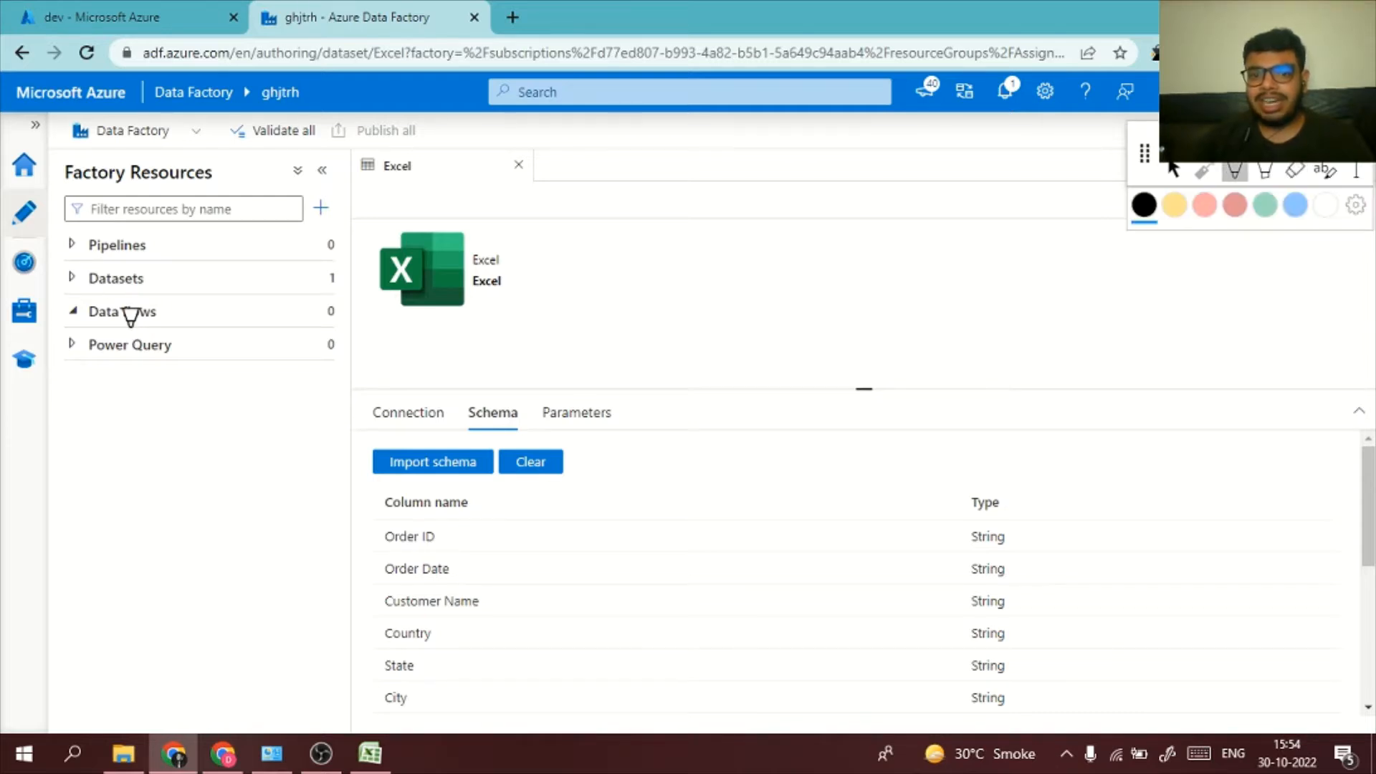
pyautogui.moveTo(597, 270)
pyautogui.mouseDown()
pyautogui.moveTo(627, 258)
pyautogui.moveTo(621, 296)
pyautogui.moveTo(684, 245)
pyautogui.mouseUp()
pyautogui.moveTo(667, 255); pyautogui.dragTo(671, 290)
pyautogui.moveTo(699, 247)
pyautogui.mouseDown()
pyautogui.moveTo(697, 281)
pyautogui.moveTo(743, 265)
pyautogui.mouseUp()
pyautogui.moveTo(609, 245)
pyautogui.mouseDown()
pyautogui.moveTo(674, 304)
pyautogui.moveTo(654, 234)
pyautogui.moveTo(694, 286)
pyautogui.moveTo(713, 215)
pyautogui.moveTo(641, 287)
pyautogui.moveTo(690, 241)
pyautogui.mouseUp()
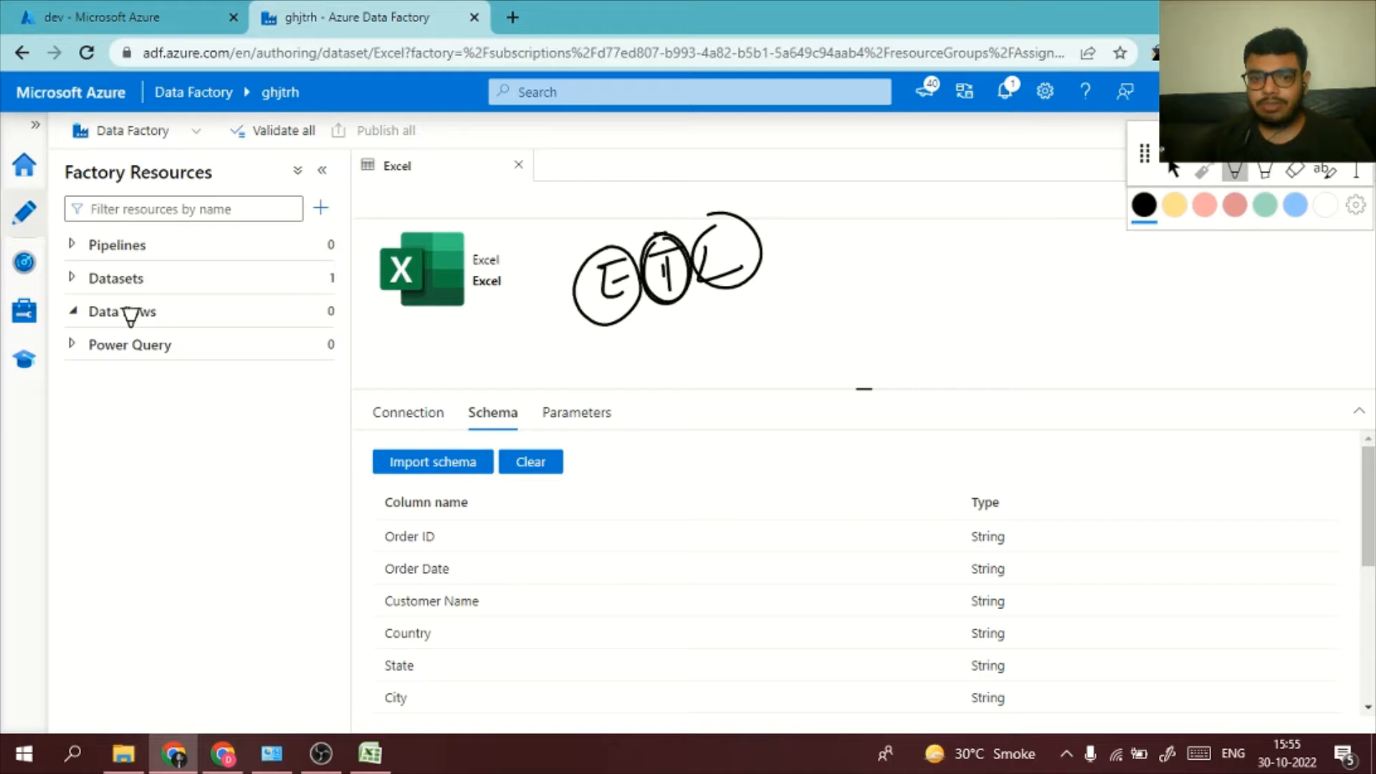
pyautogui.moveTo(692, 360)
pyautogui.mouseDown()
pyautogui.moveTo(672, 304)
pyautogui.moveTo(692, 317)
pyautogui.mouseUp()
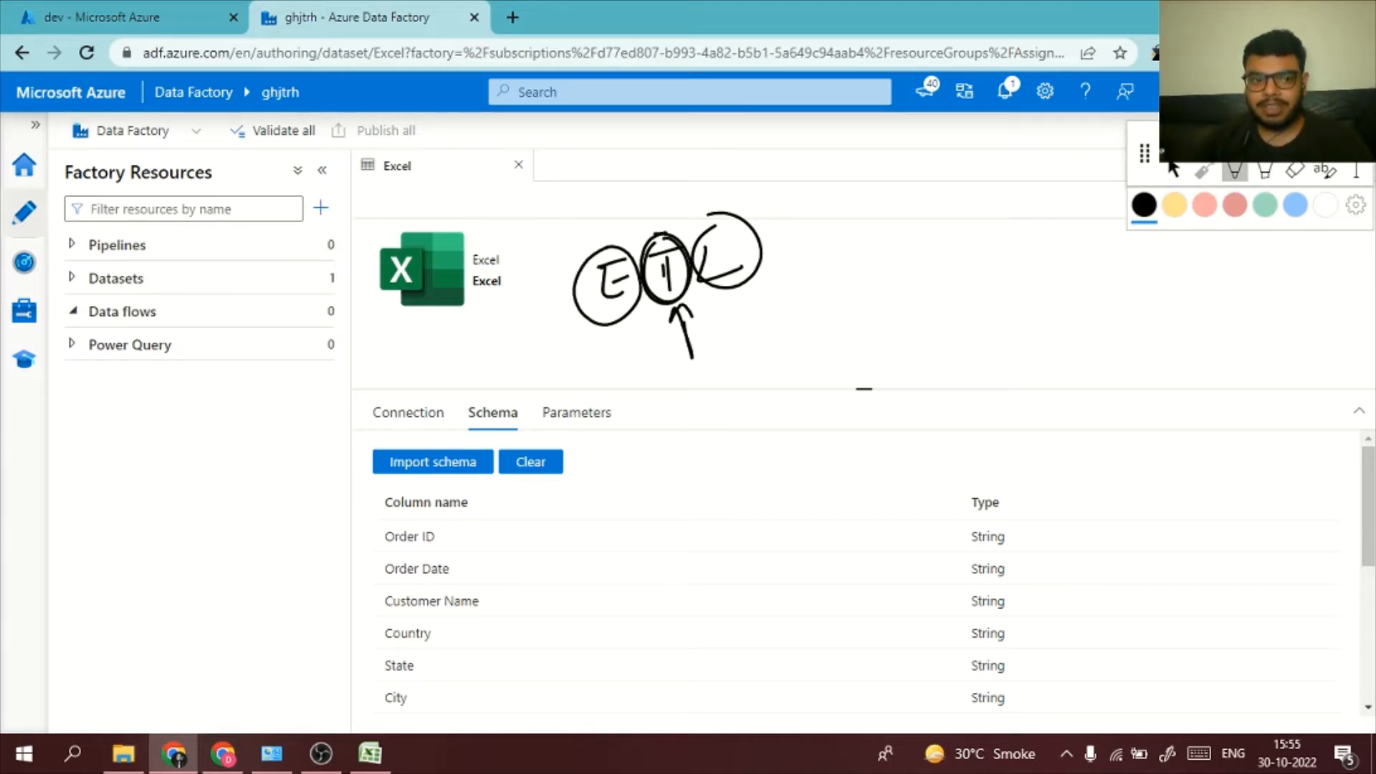
pyautogui.moveTo(172, 305)
pyautogui.mouseDown()
pyautogui.moveTo(206, 296)
pyautogui.moveTo(187, 310)
pyautogui.moveTo(108, 285)
pyautogui.mouseUp()
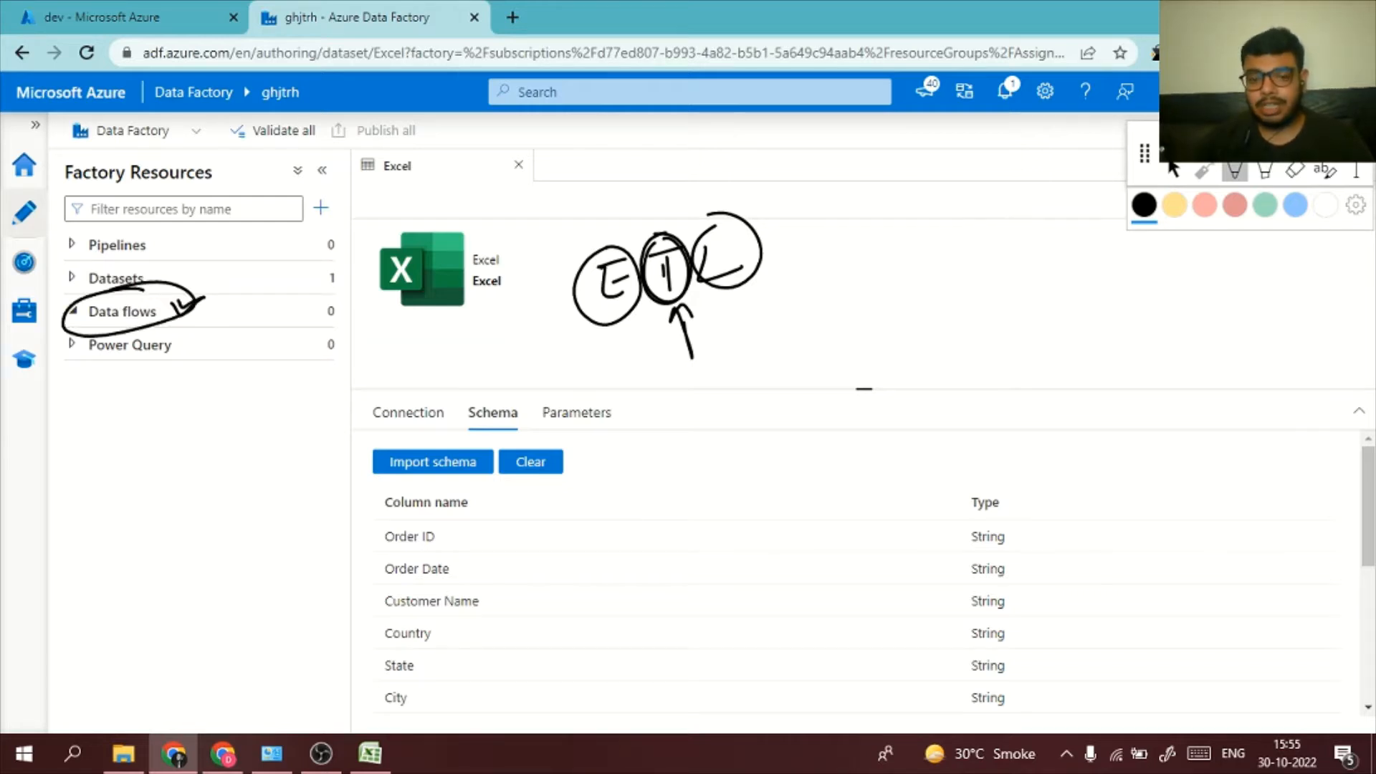
pyautogui.press('Delete')
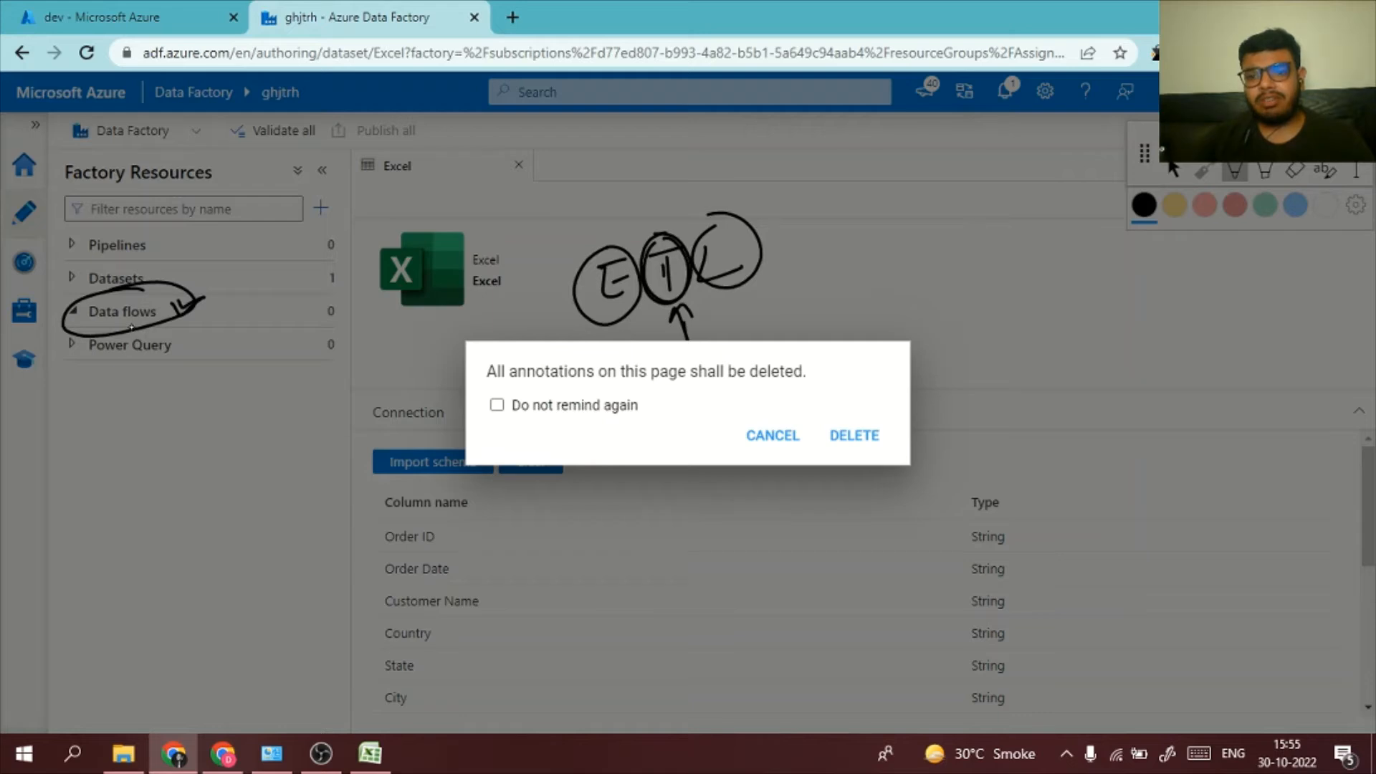
pyautogui.press('Return')
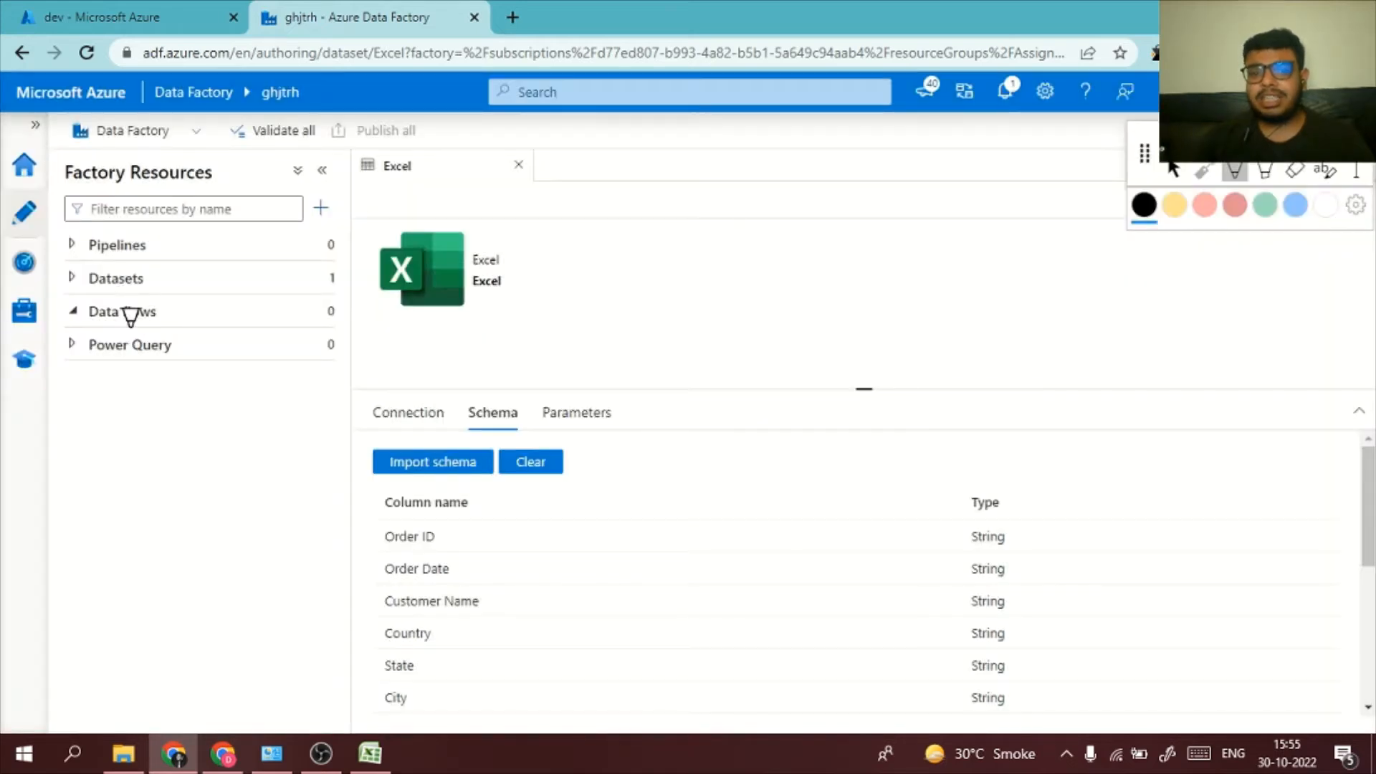
# Sketch two source boxes connected to one combined box with a check mark in the blank dataset area, and delete all annotations
pyautogui.moveTo(648, 263); pyautogui.dragTo(648, 296)
pyautogui.moveTo(671, 252)
pyautogui.mouseDown()
pyautogui.moveTo(701, 251)
pyautogui.moveTo(665, 303)
pyautogui.mouseUp()
pyautogui.moveTo(671, 331); pyautogui.dragTo(678, 363)
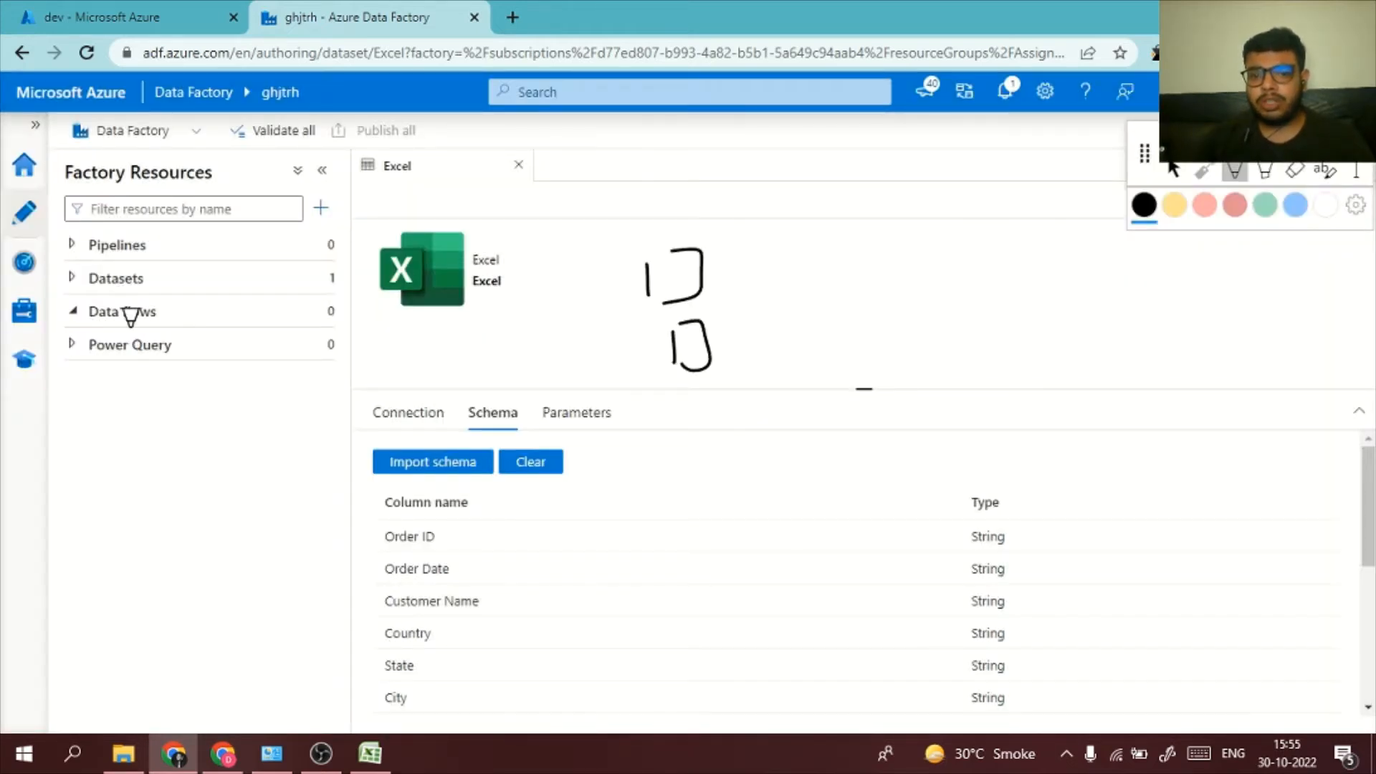
pyautogui.moveTo(708, 272)
pyautogui.mouseDown()
pyautogui.moveTo(749, 267)
pyautogui.moveTo(726, 318)
pyautogui.moveTo(795, 281)
pyautogui.moveTo(822, 297)
pyautogui.moveTo(870, 267)
pyautogui.moveTo(876, 289)
pyautogui.mouseUp()
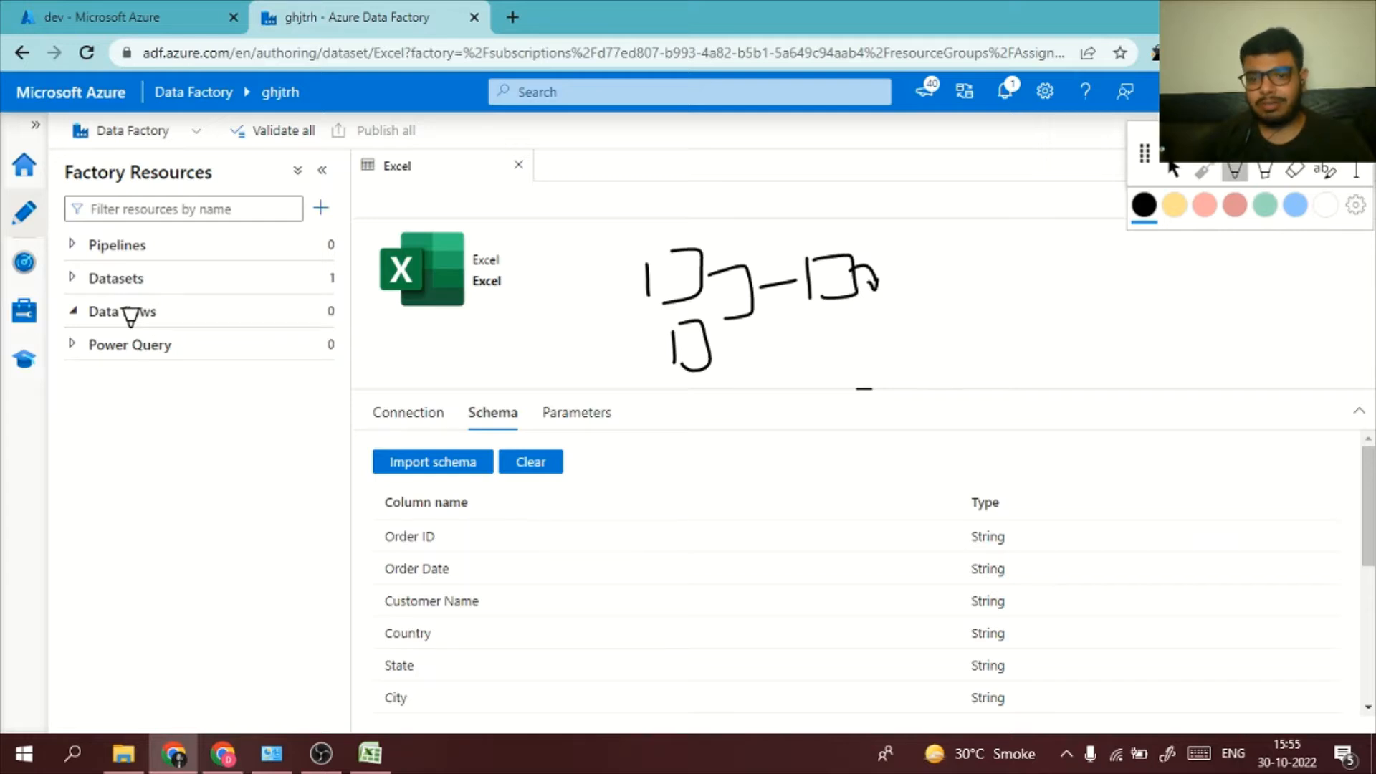
pyautogui.moveTo(816, 301); pyautogui.dragTo(854, 298)
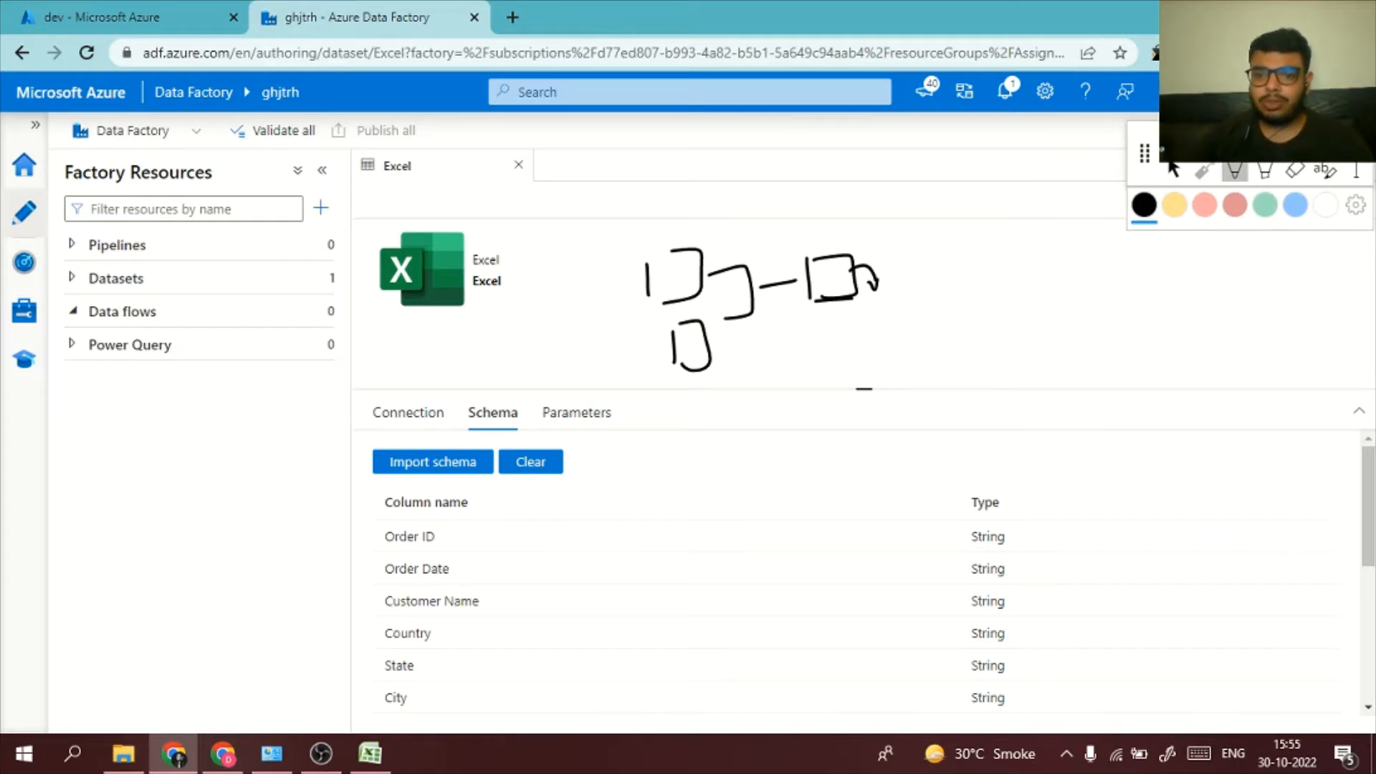
pyautogui.moveTo(896, 251); pyautogui.dragTo(1030, 213)
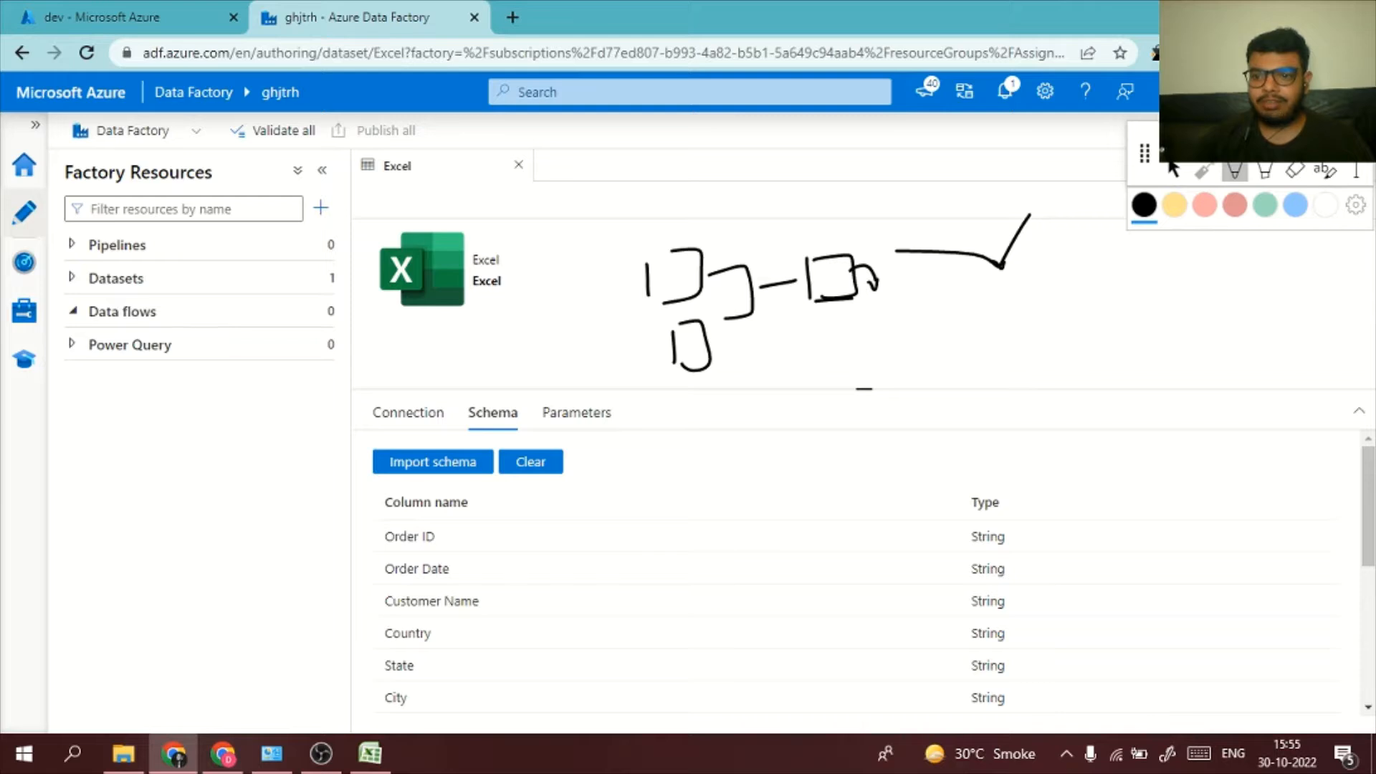
pyautogui.click(1295, 170)
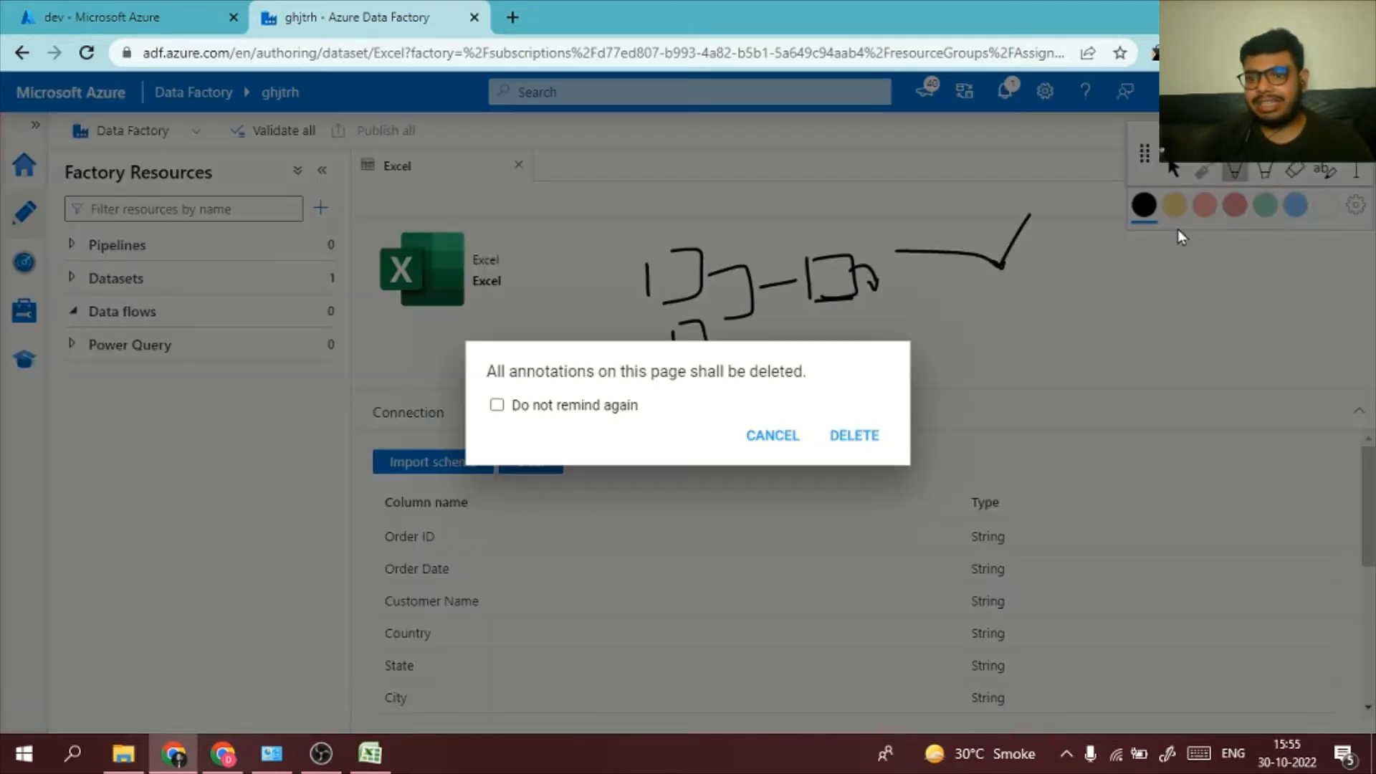
pyautogui.click(853, 435)
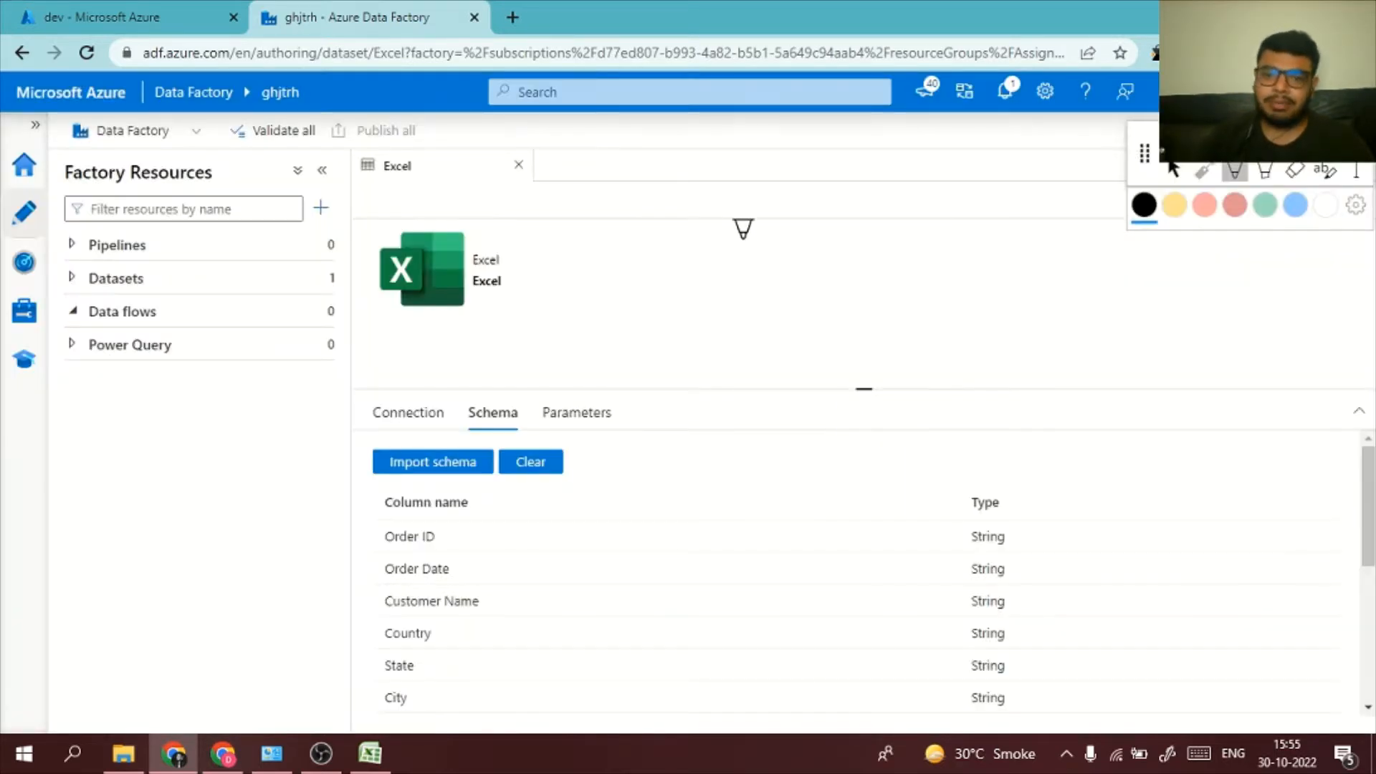
# Sketch a large box linked to a smaller box fed by two source shapes, add a check mark, and delete all annotations
pyautogui.moveTo(868, 249); pyautogui.dragTo(867, 291)
pyautogui.moveTo(868, 244)
pyautogui.mouseDown()
pyautogui.moveTo(1001, 258)
pyautogui.moveTo(860, 281)
pyautogui.mouseUp()
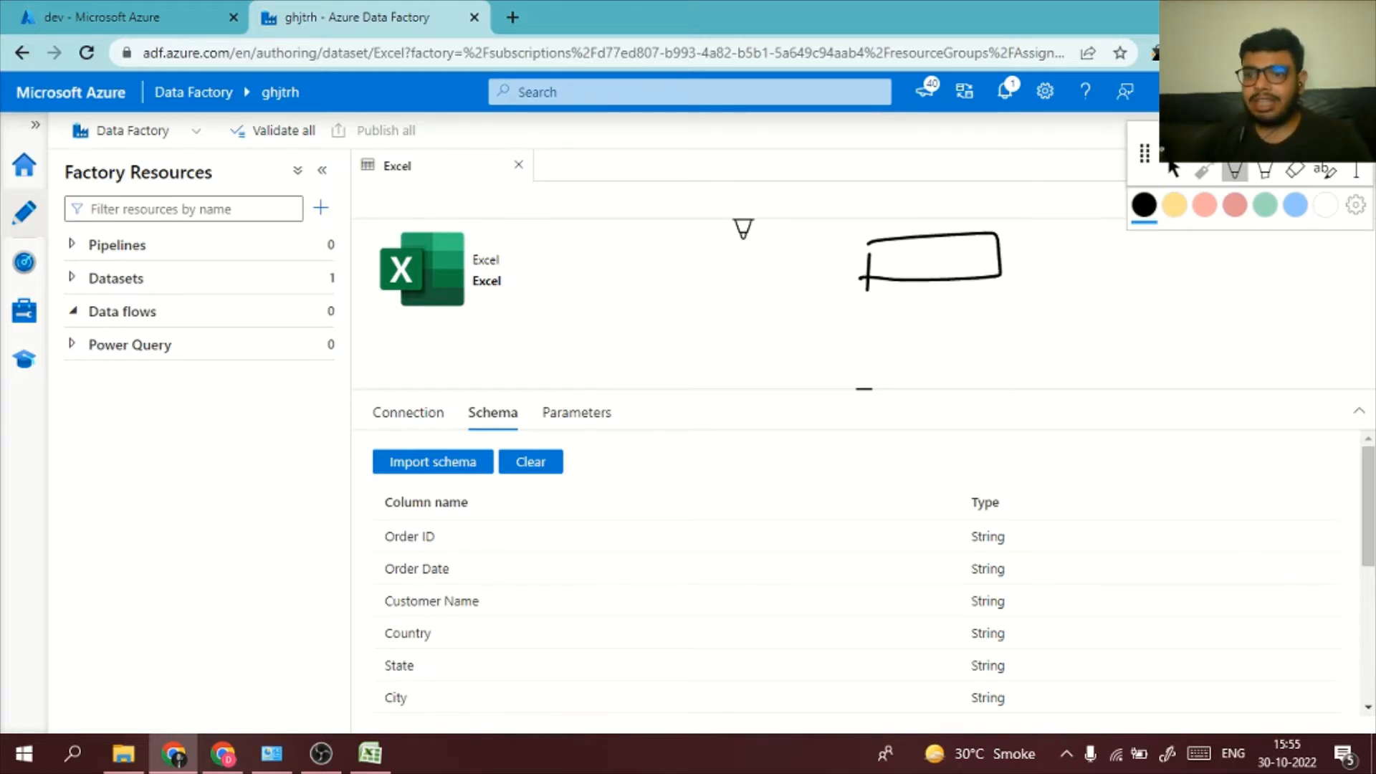
pyautogui.moveTo(639, 212)
pyautogui.mouseDown()
pyautogui.moveTo(658, 266)
pyautogui.moveTo(650, 317)
pyautogui.mouseUp()
pyautogui.moveTo(651, 281); pyautogui.dragTo(650, 315)
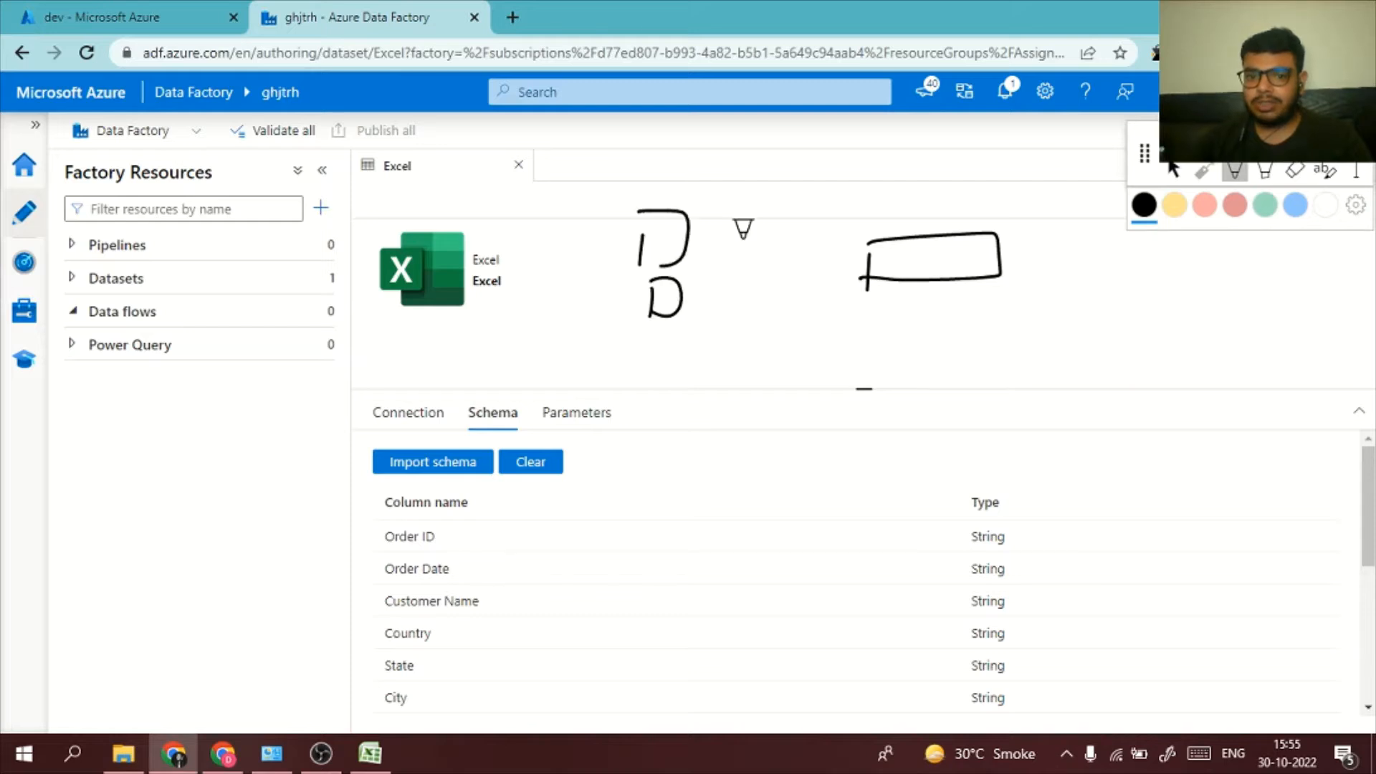
pyautogui.moveTo(674, 231); pyautogui.dragTo(731, 257)
pyautogui.moveTo(867, 281)
pyautogui.mouseDown()
pyautogui.moveTo(814, 308)
pyautogui.moveTo(702, 314)
pyautogui.moveTo(784, 293)
pyautogui.moveTo(751, 295)
pyautogui.moveTo(772, 274)
pyautogui.moveTo(742, 293)
pyautogui.moveTo(785, 276)
pyautogui.moveTo(739, 291)
pyautogui.moveTo(783, 292)
pyautogui.mouseUp()
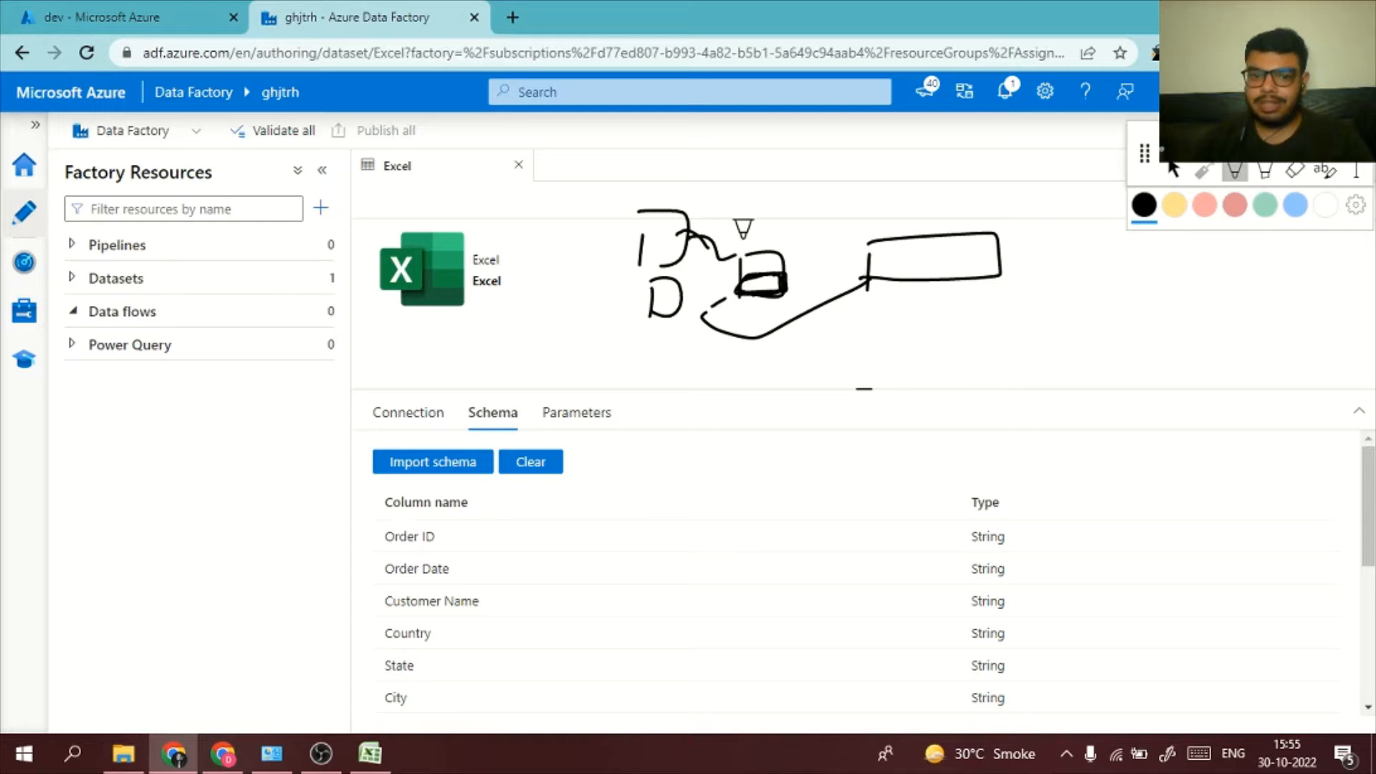
pyautogui.moveTo(808, 201)
pyautogui.mouseDown()
pyautogui.moveTo(829, 215)
pyautogui.moveTo(864, 180)
pyautogui.mouseUp()
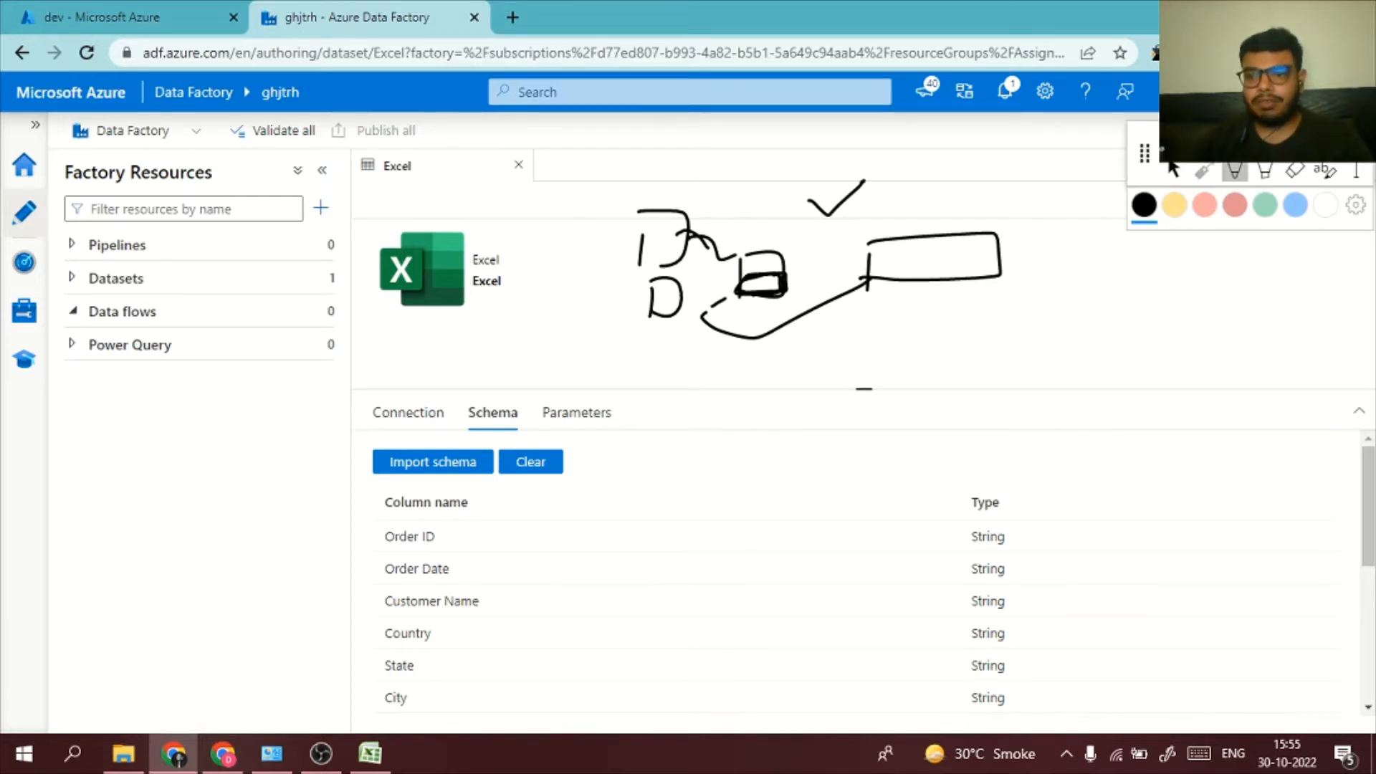
pyautogui.click(1310, 169)
pyautogui.click(871, 445)
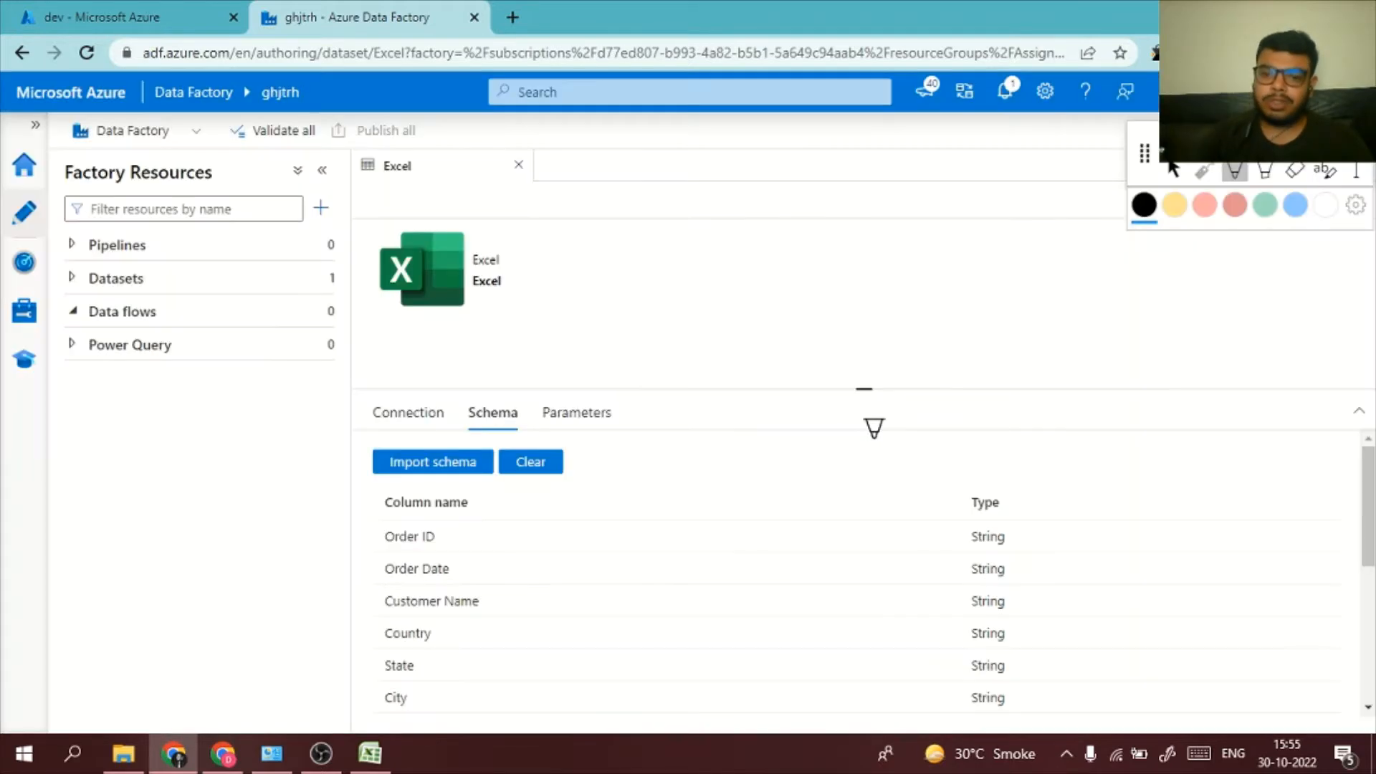
# Switch from the annotation pen back to the normal pointer and create a new data flow in the factory resources
pyautogui.click(1174, 173)
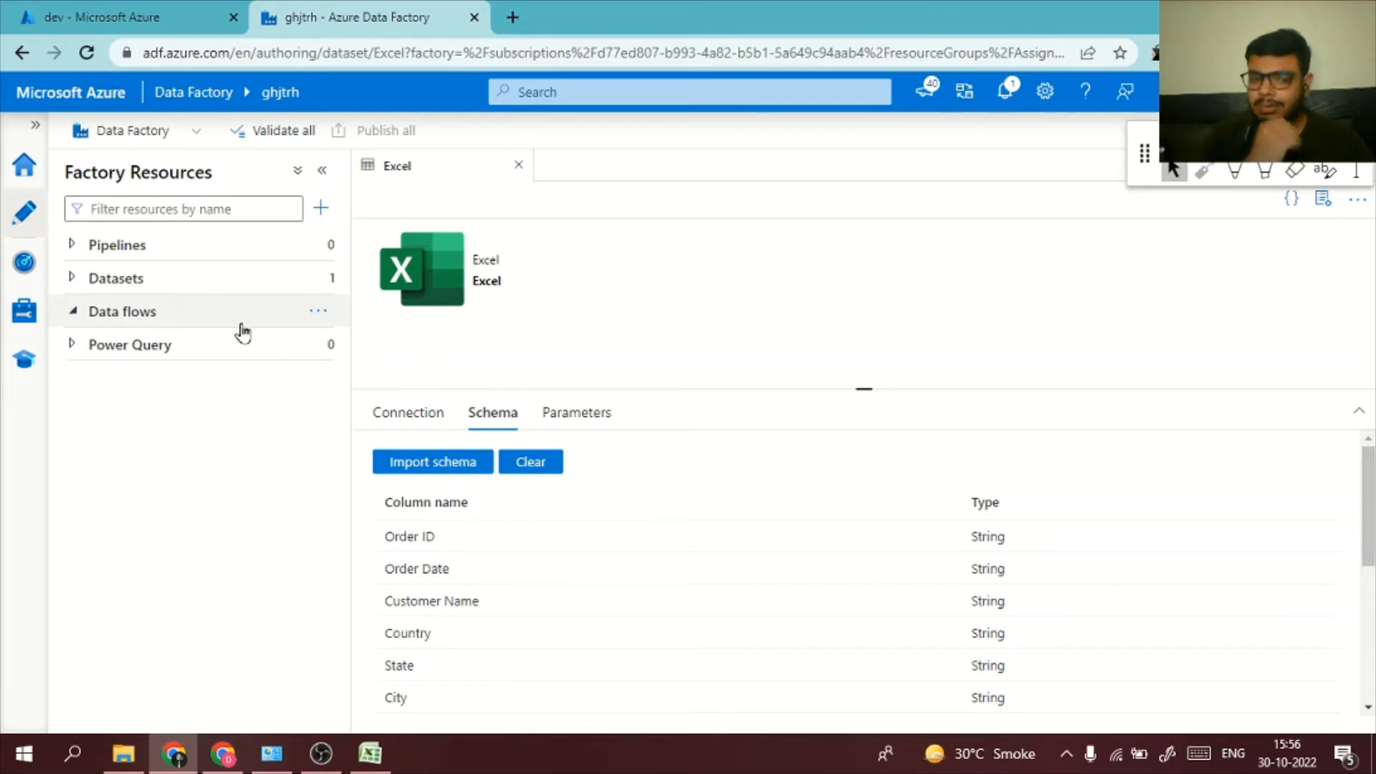
pyautogui.click(316, 316)
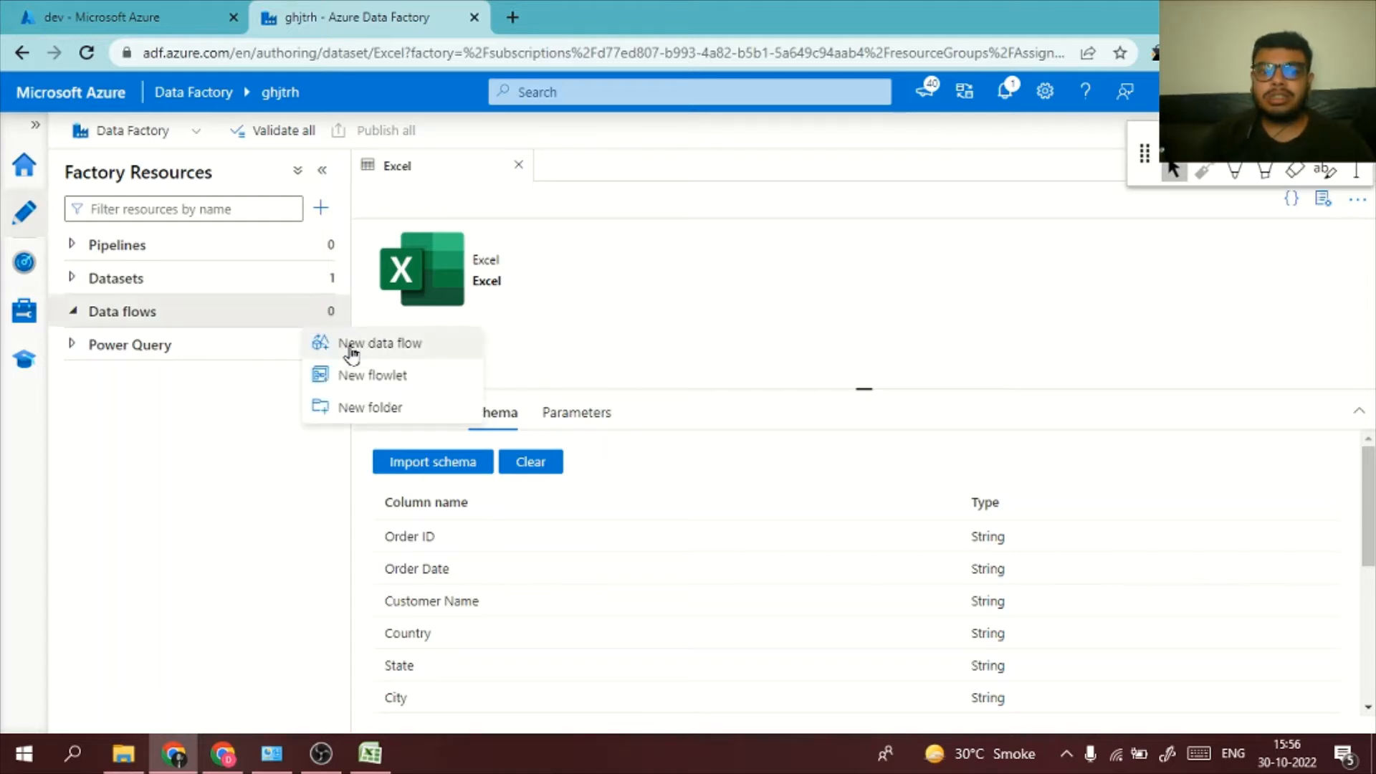
pyautogui.click(351, 349)
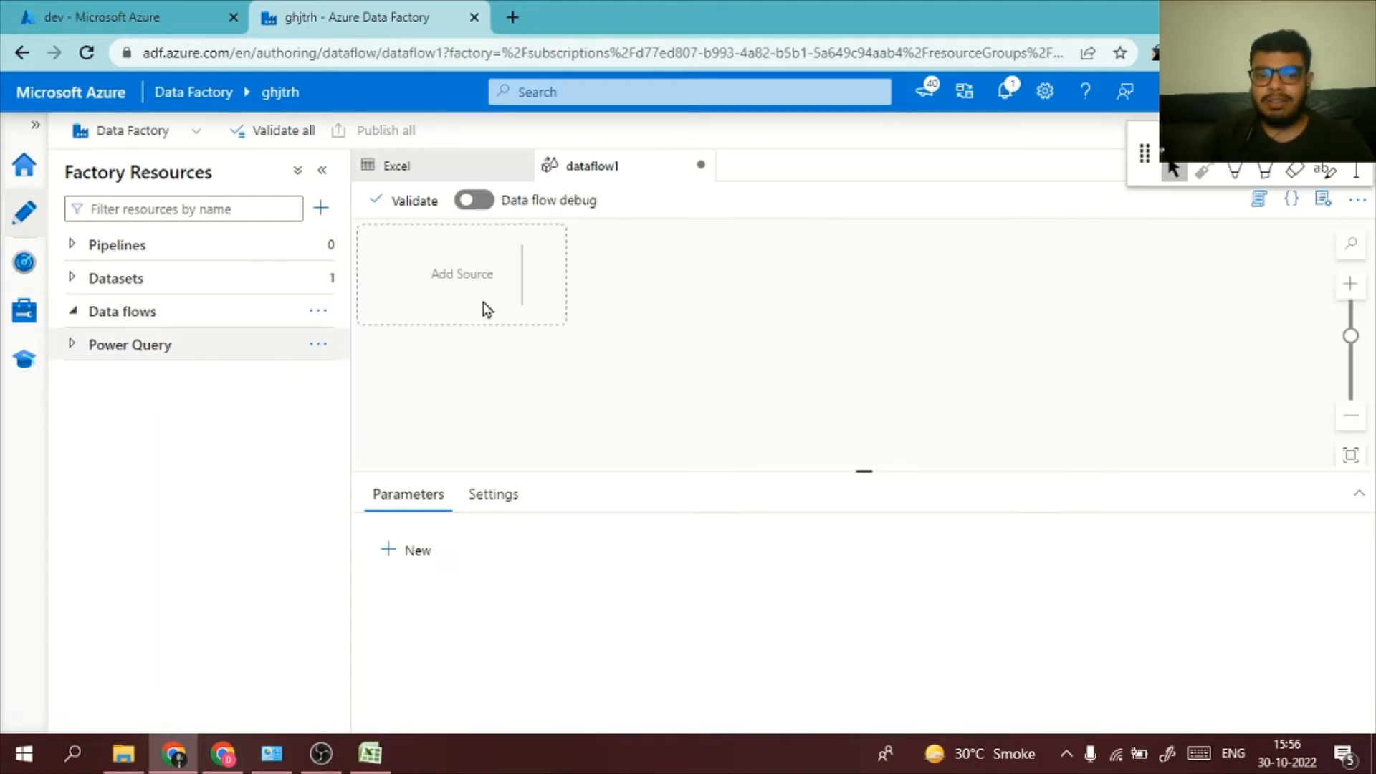
# Add a source to the data flow and assign the Excel dataset to it
pyautogui.click(546, 280)
pyautogui.click(601, 307)
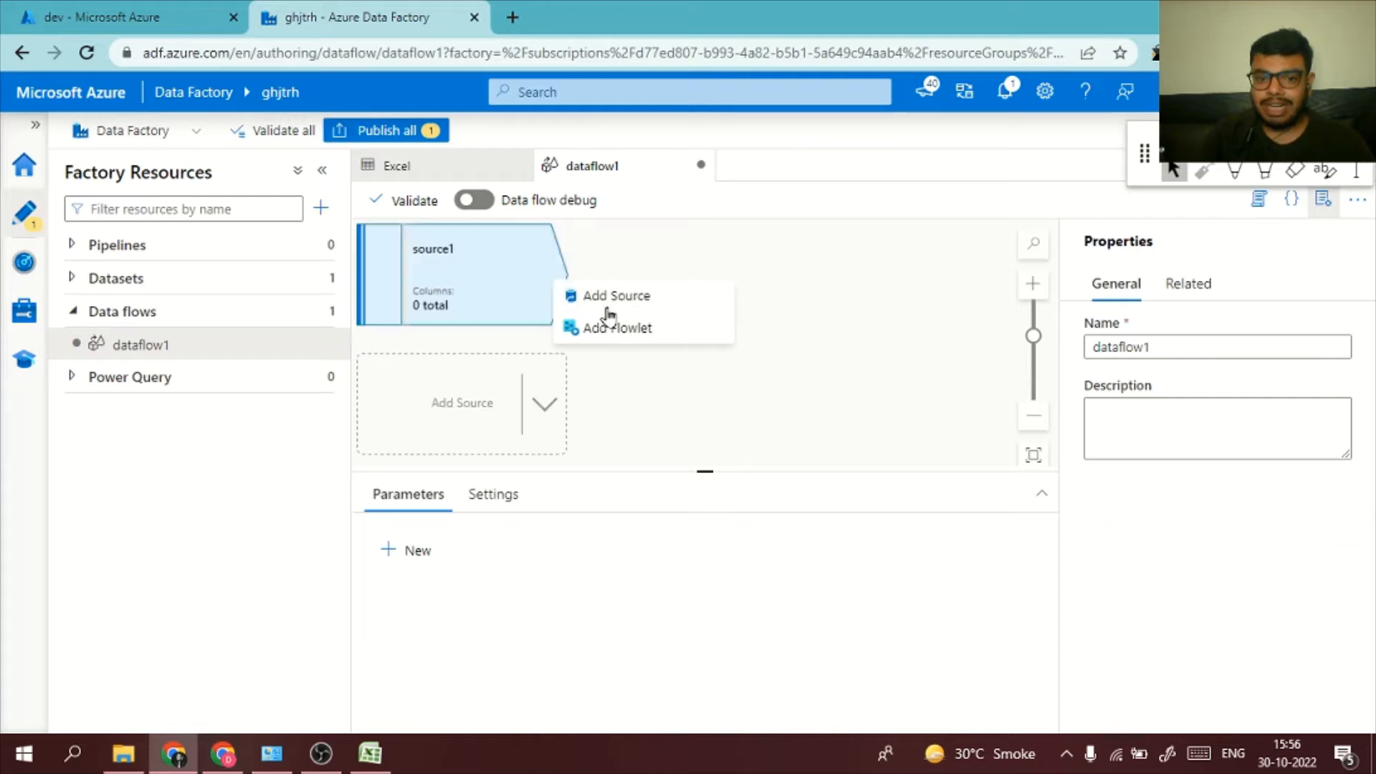
pyautogui.scroll(-3, 655, 648)
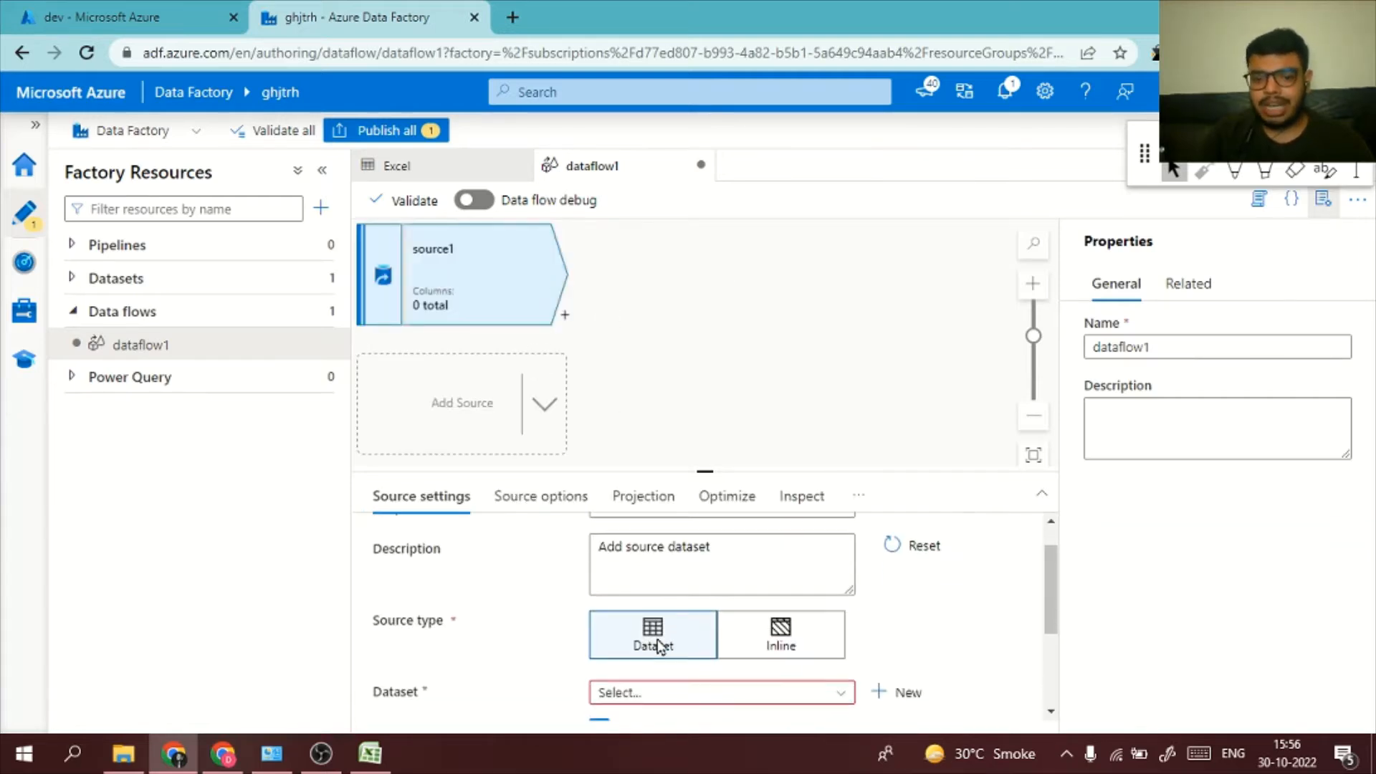
pyautogui.click(686, 556)
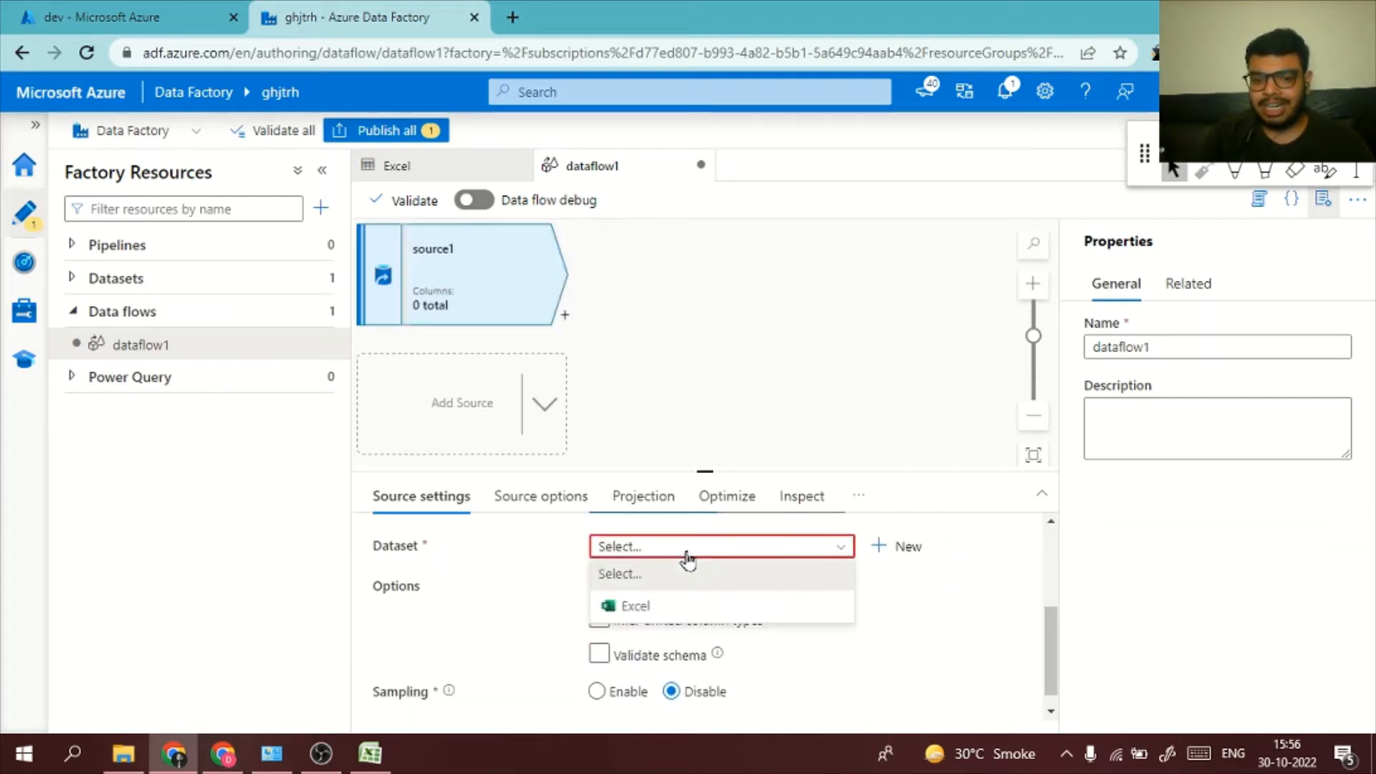
pyautogui.click(682, 607)
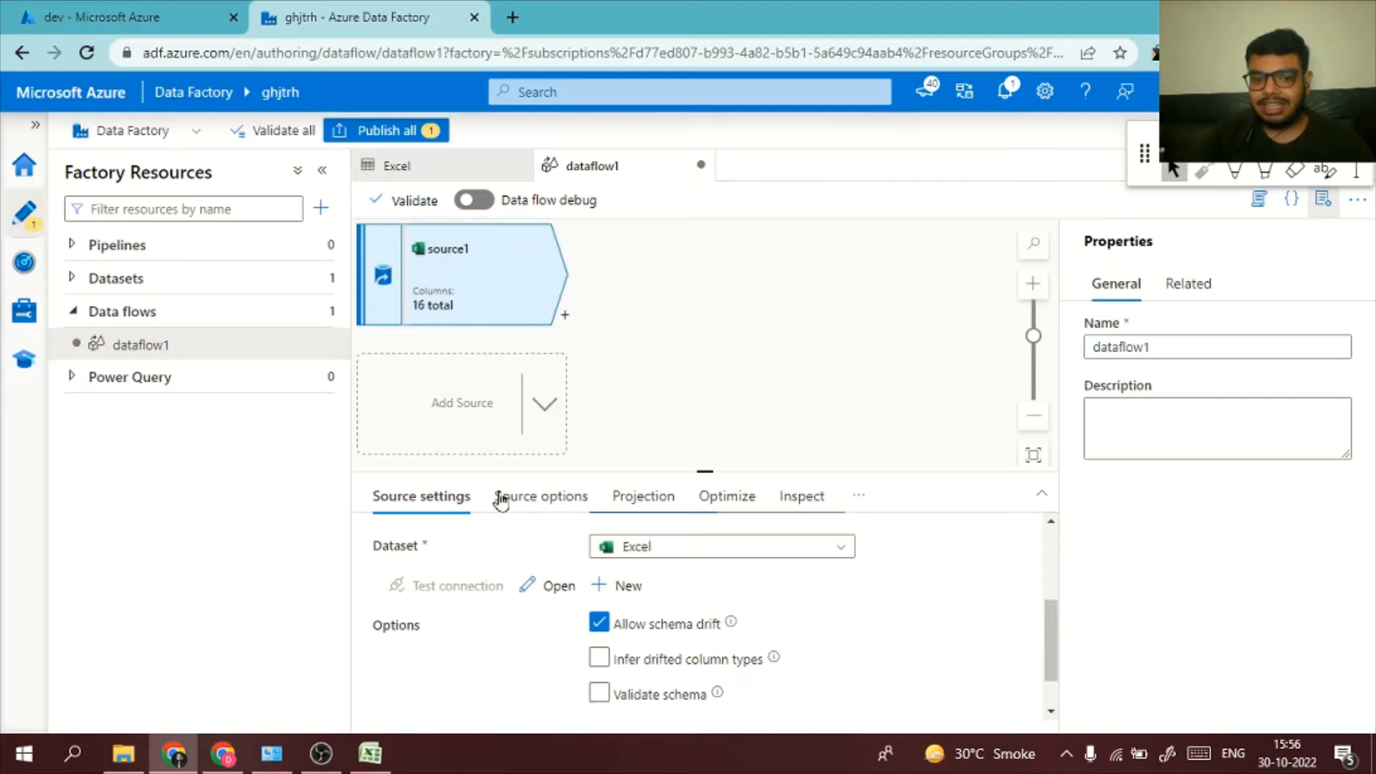
# Review the source's settings and options, and examine the column names and types in its projection
pyautogui.scroll(3, 725, 663)
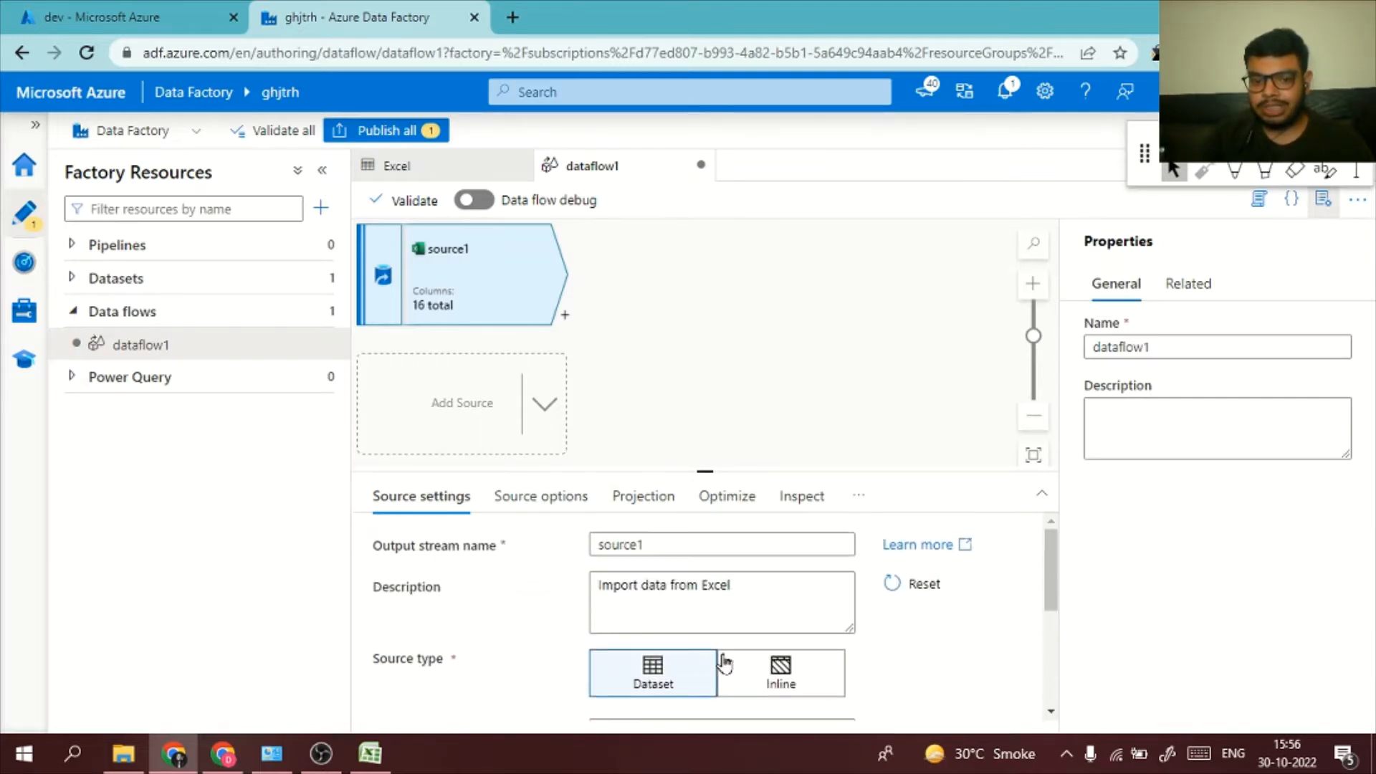
pyautogui.scroll(-4, 703, 627)
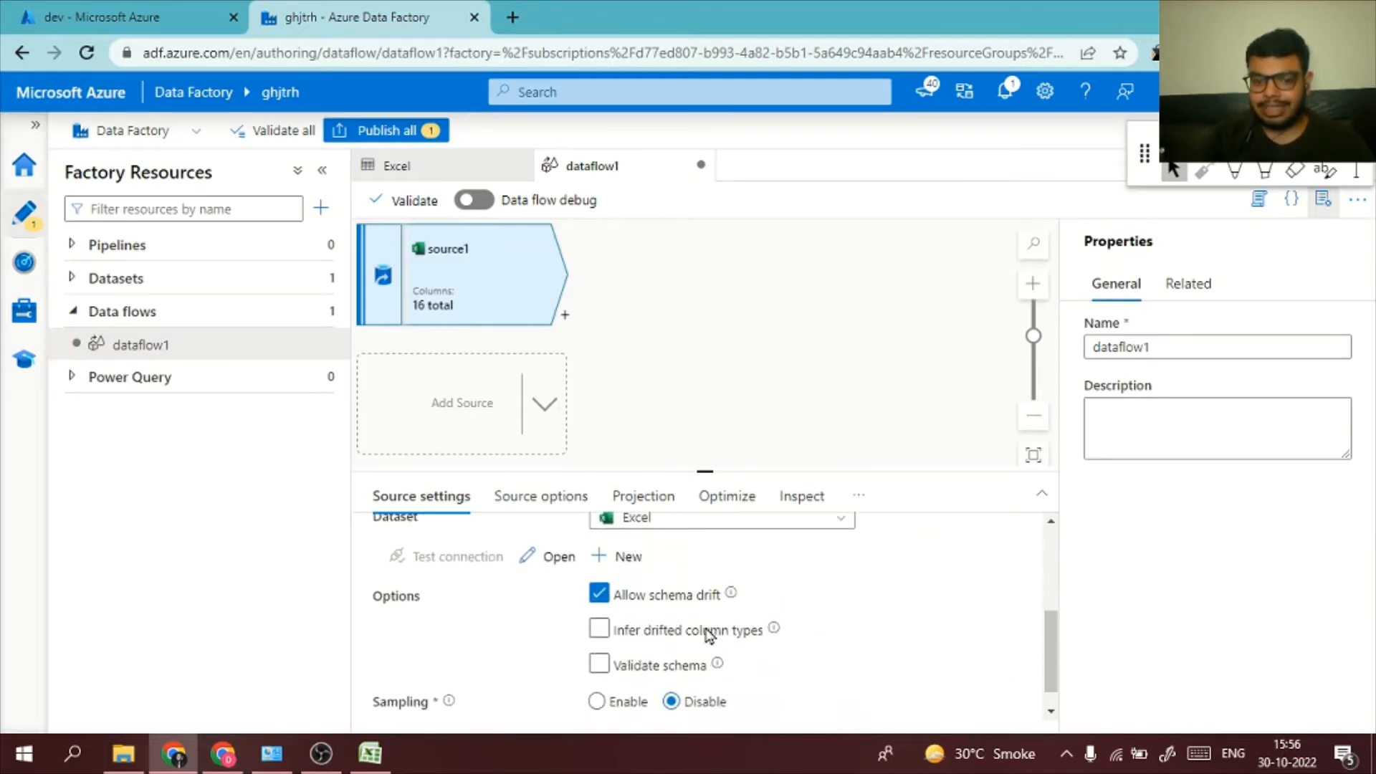
pyautogui.click(547, 506)
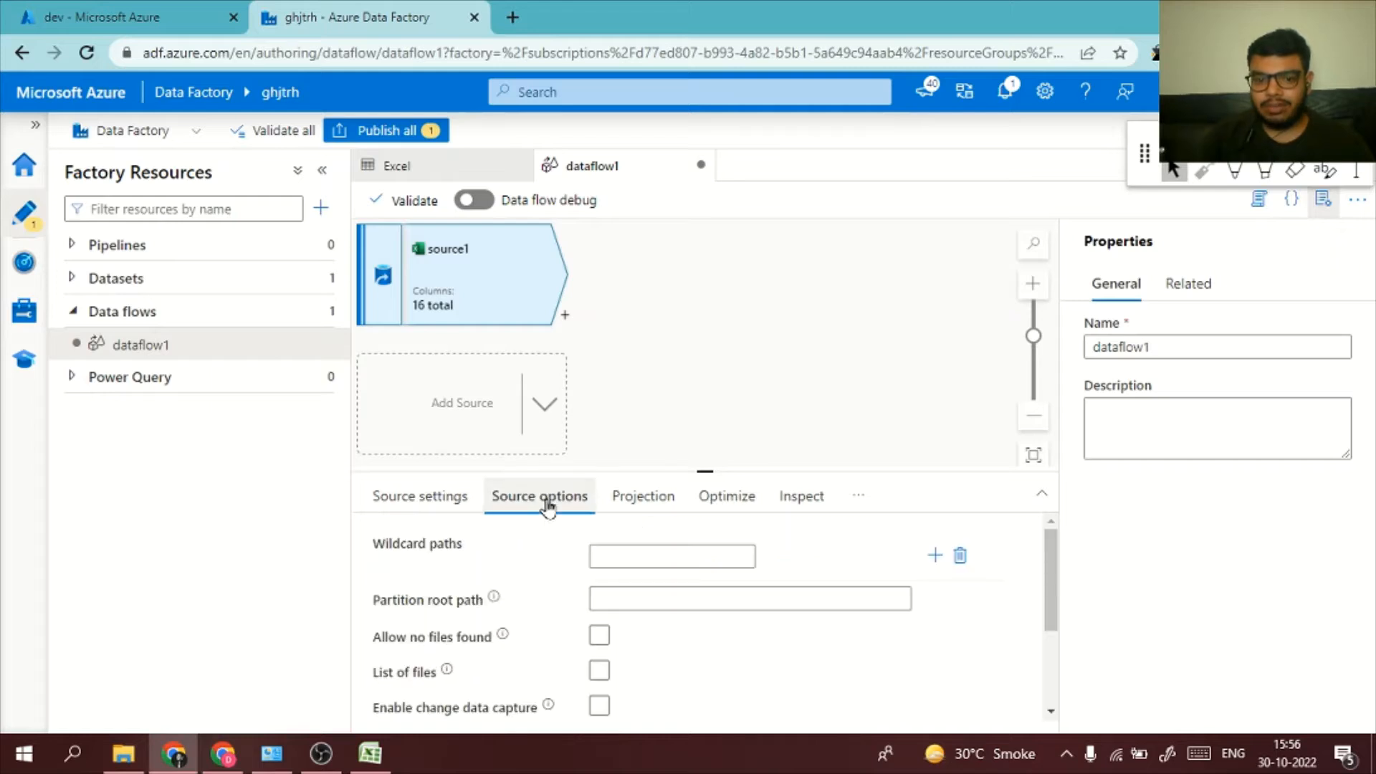
pyautogui.click(657, 501)
pyautogui.scroll(-5, 700, 605)
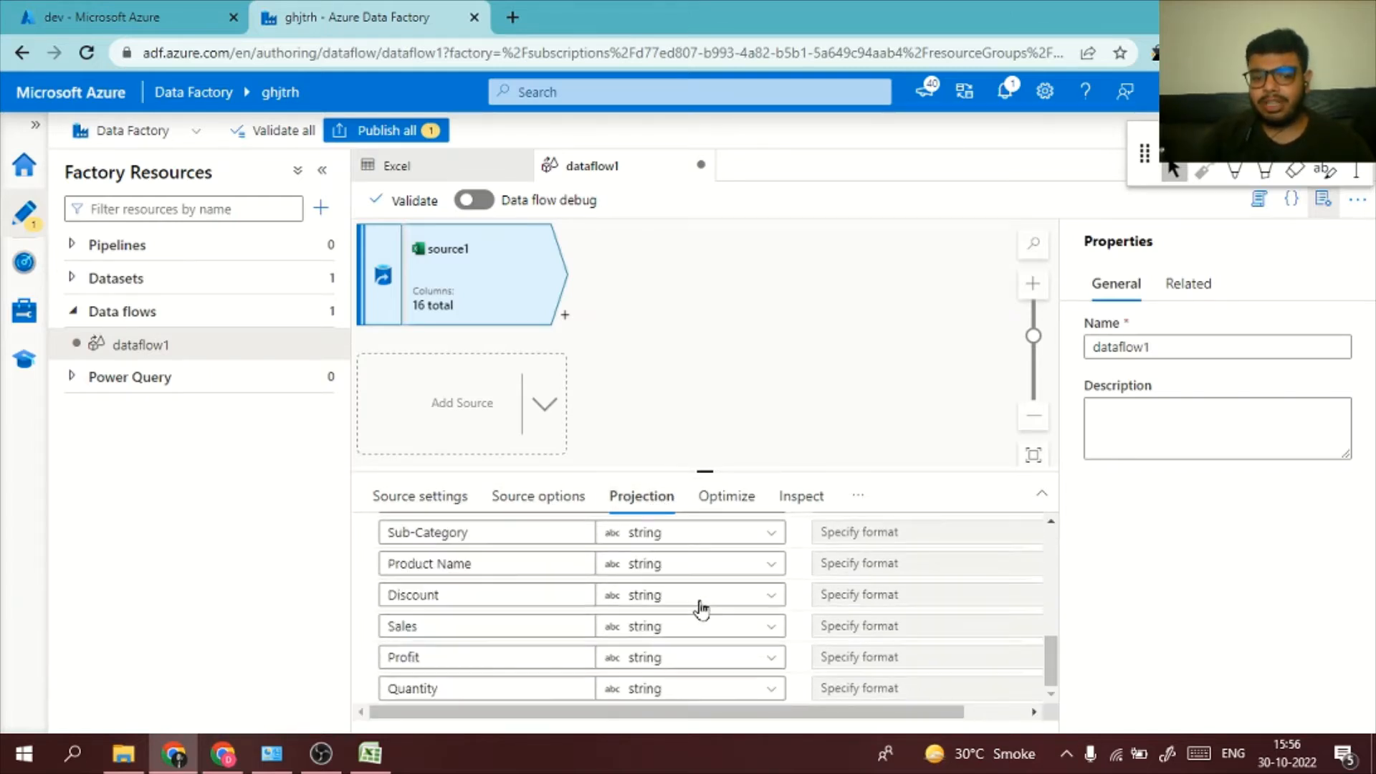
pyautogui.scroll(5, 700, 605)
pyautogui.scroll(-5, 702, 608)
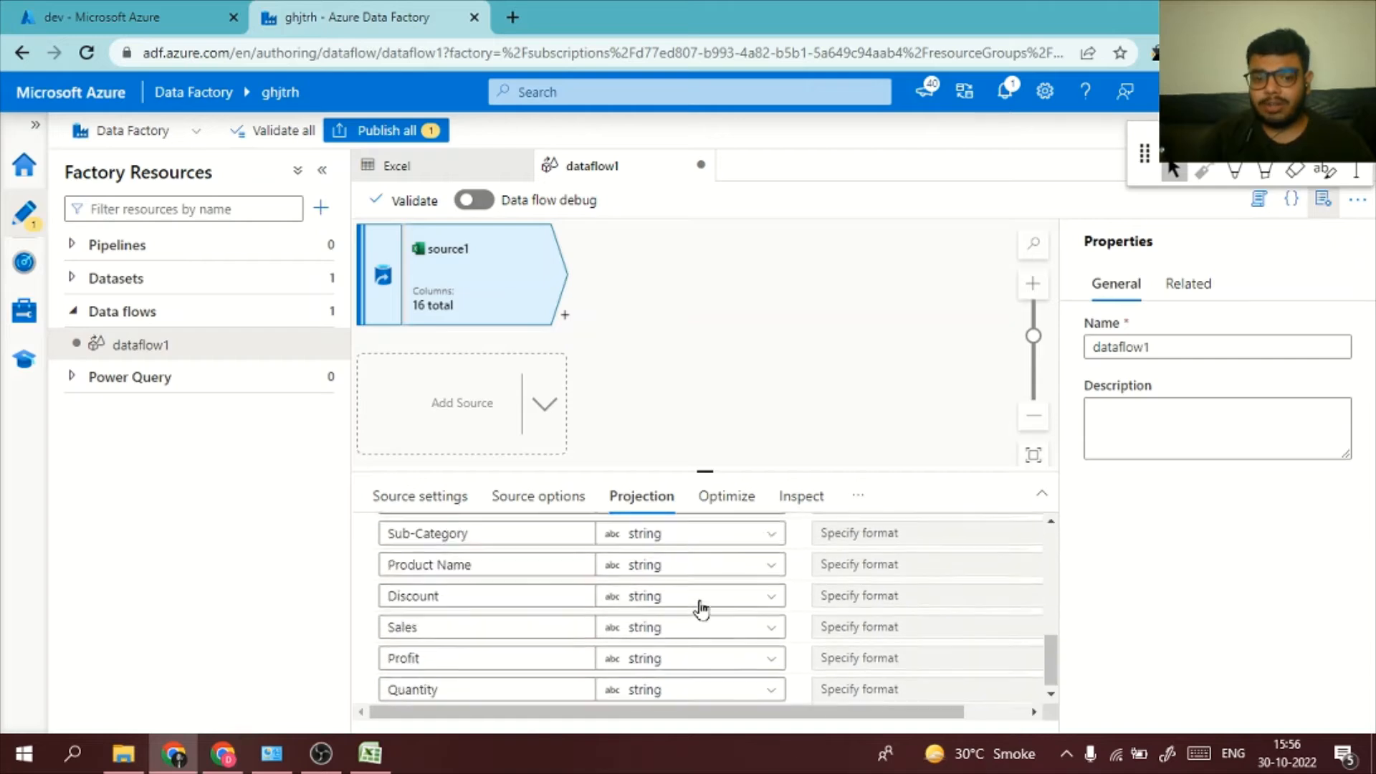
pyautogui.scroll(5, 702, 608)
pyautogui.scroll(-5, 702, 607)
pyautogui.scroll(5, 702, 607)
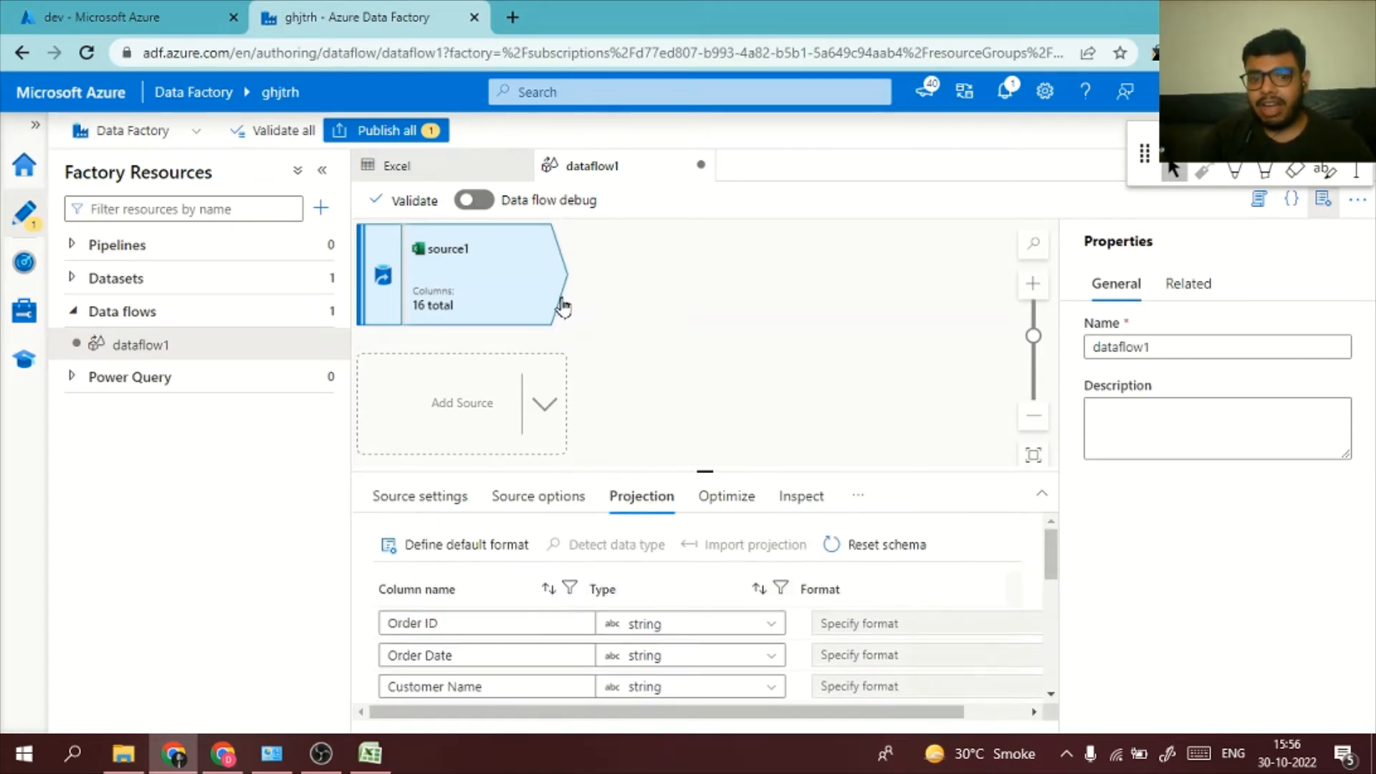
# Look through the available transformations and add a Derived Column transformation after source1
pyautogui.click(565, 316)
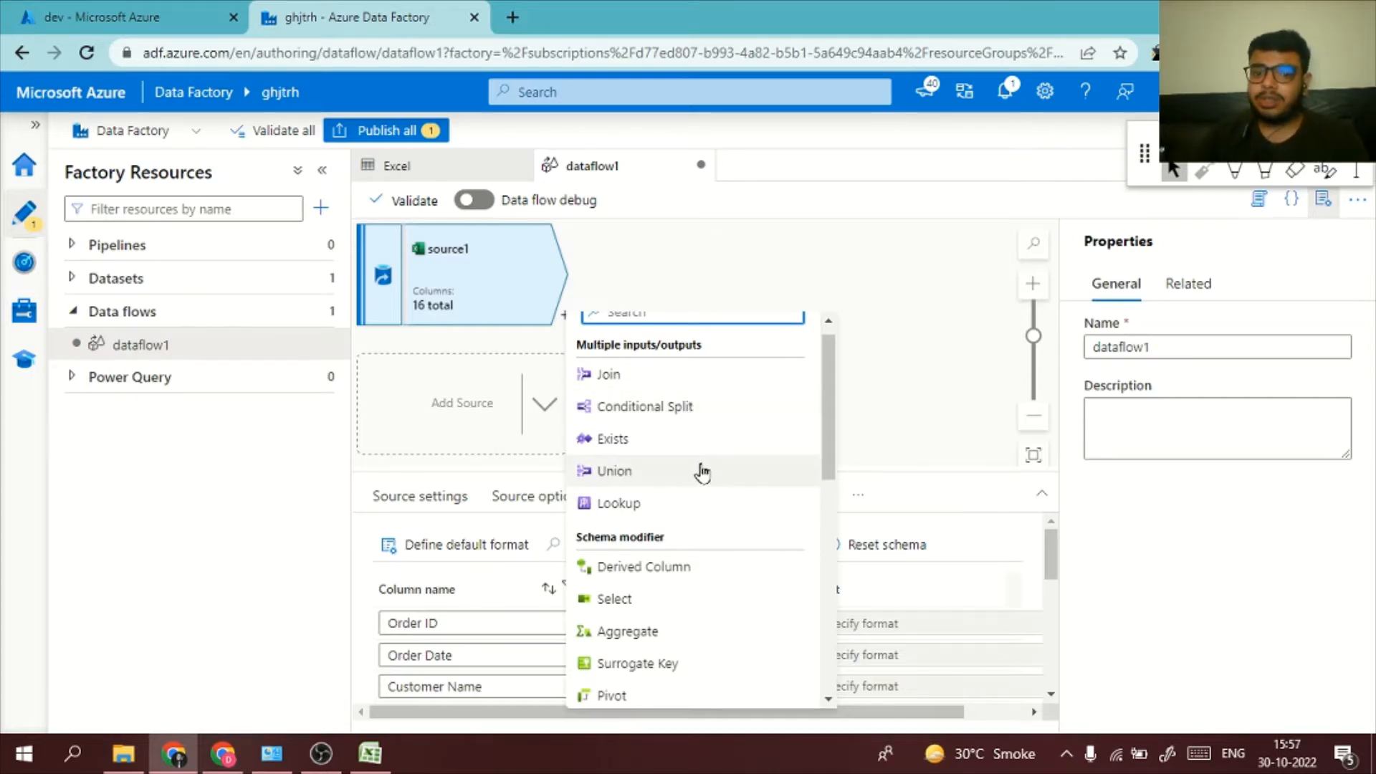
pyautogui.scroll(-1, 700, 514)
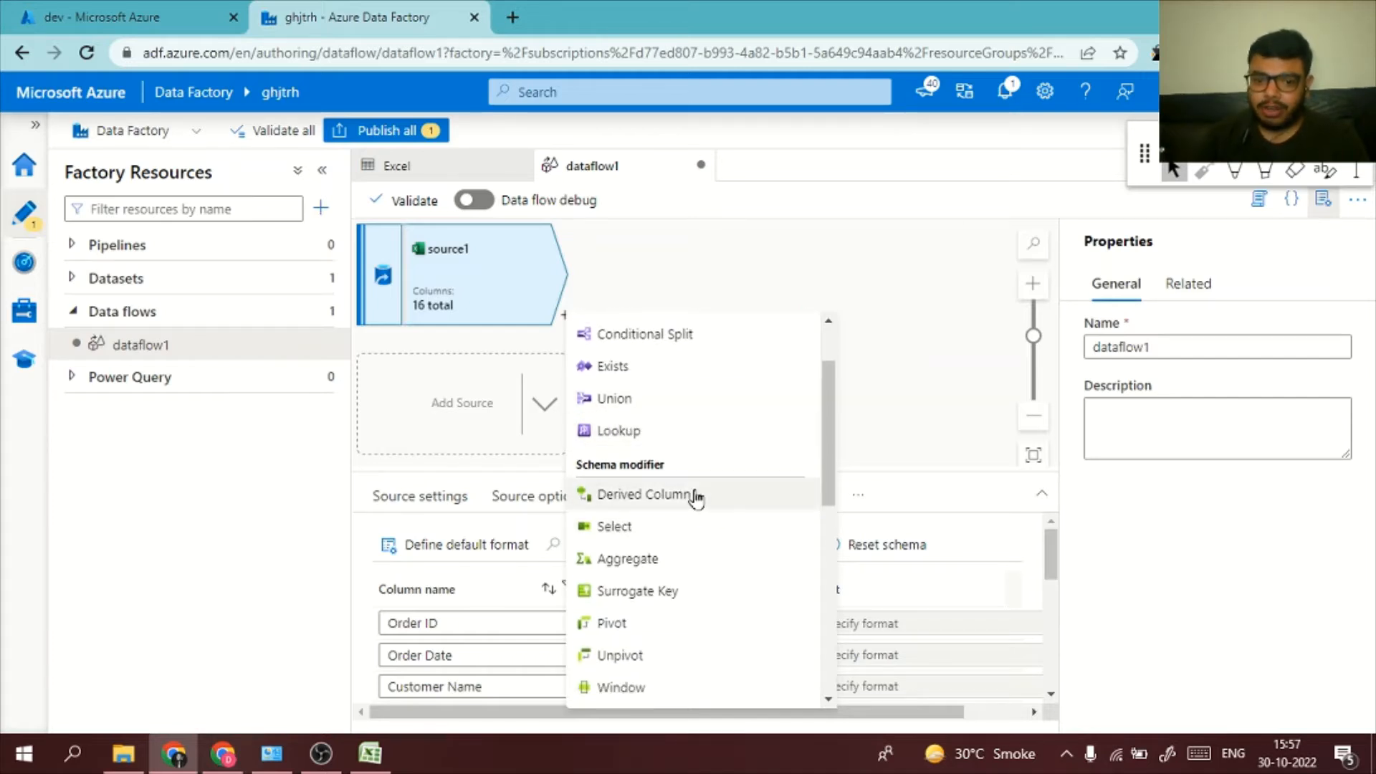
pyautogui.scroll(-1, 695, 495)
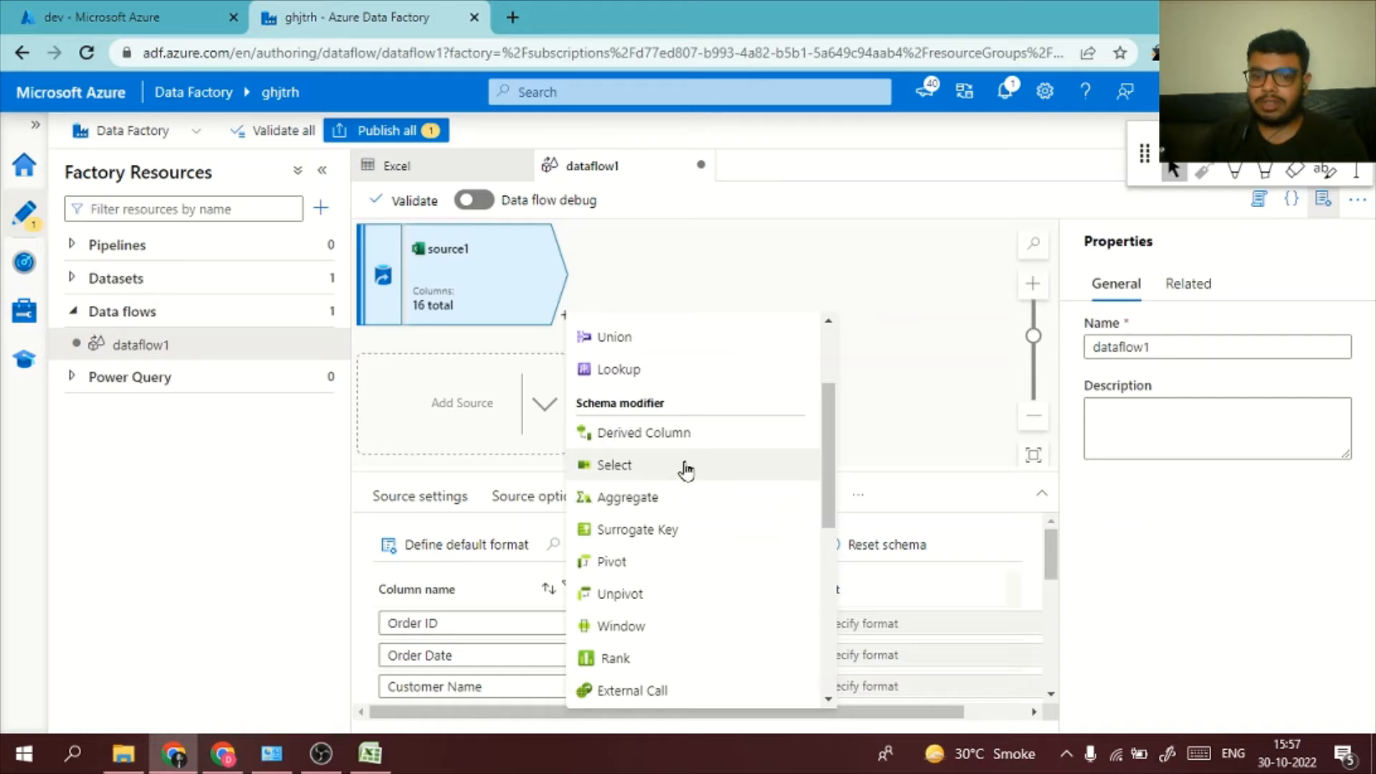
pyautogui.scroll(-1, 692, 502)
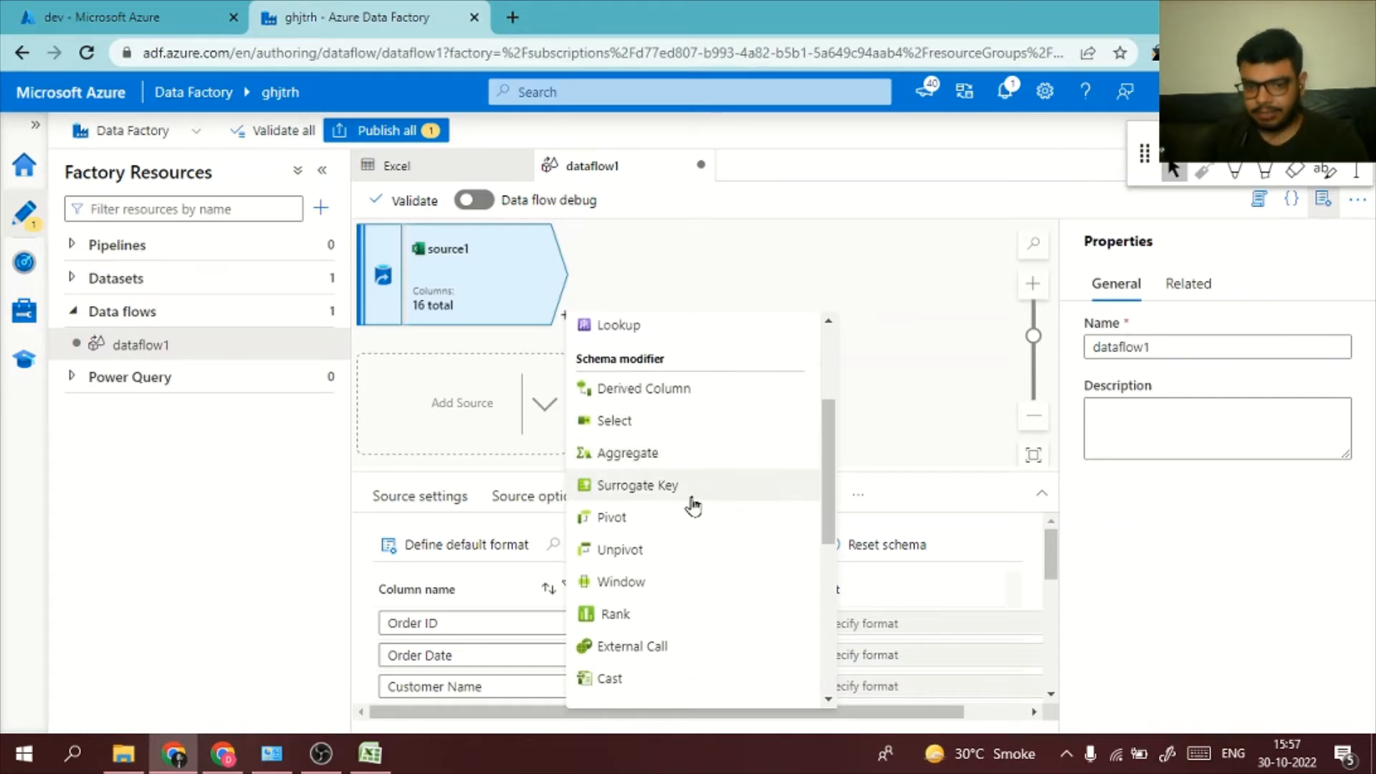
pyautogui.scroll(1, 692, 505)
pyautogui.scroll(-2, 692, 505)
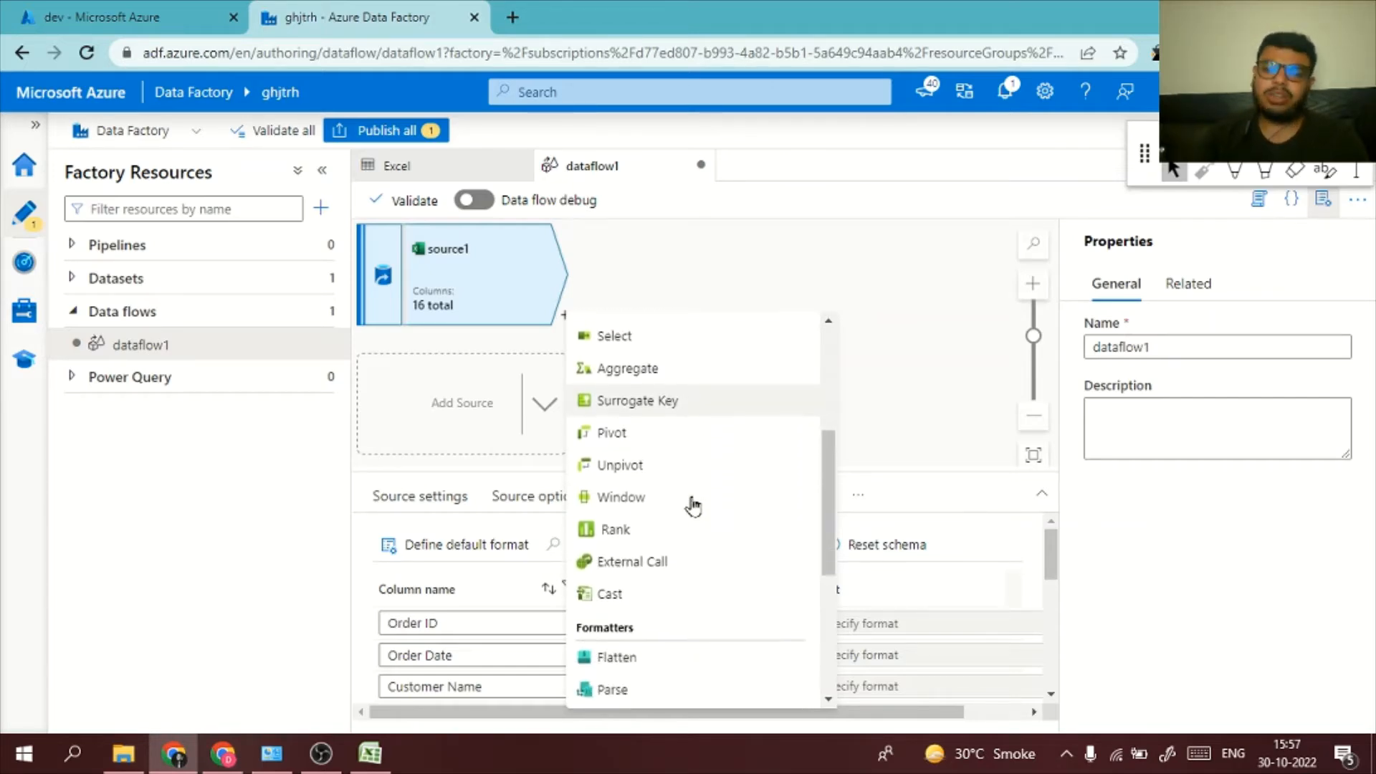
pyautogui.scroll(1, 693, 506)
pyautogui.scroll(4, 693, 506)
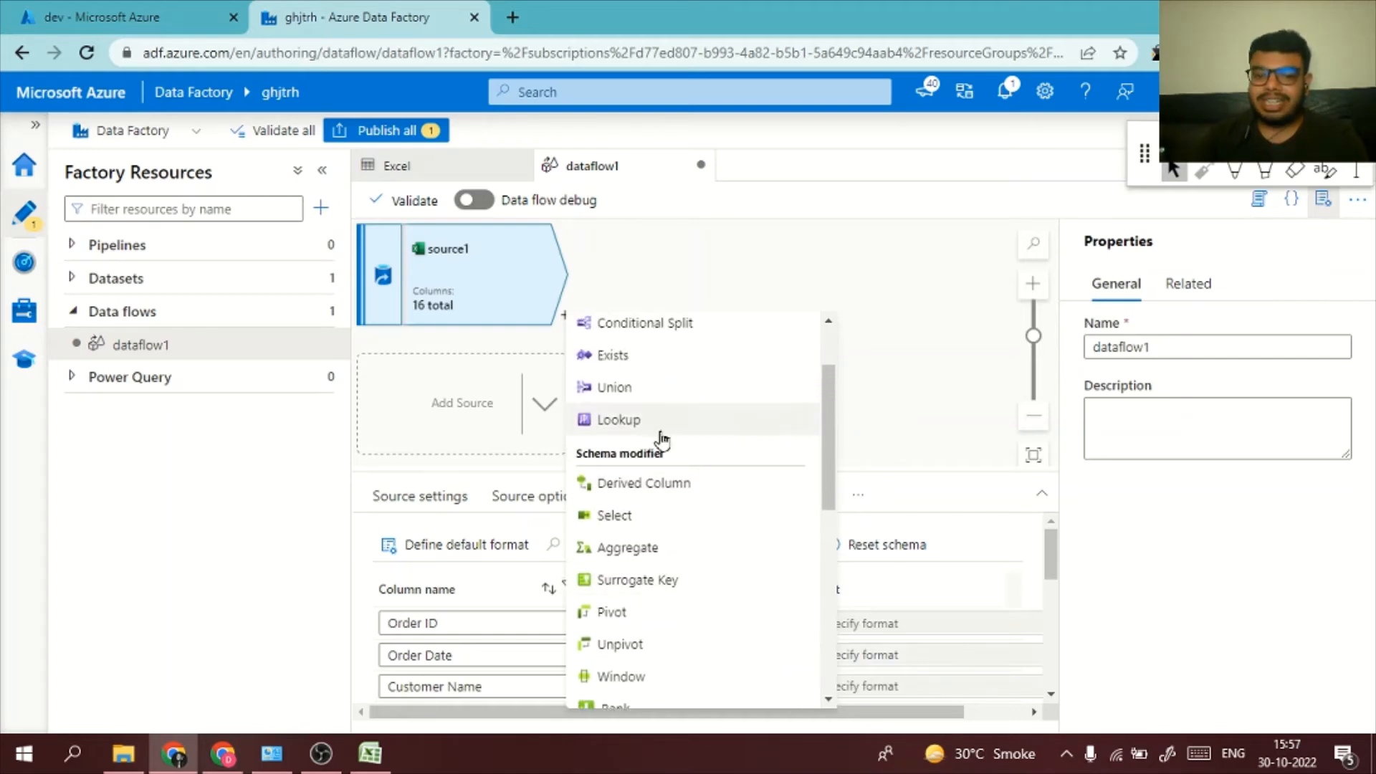
pyautogui.click(658, 500)
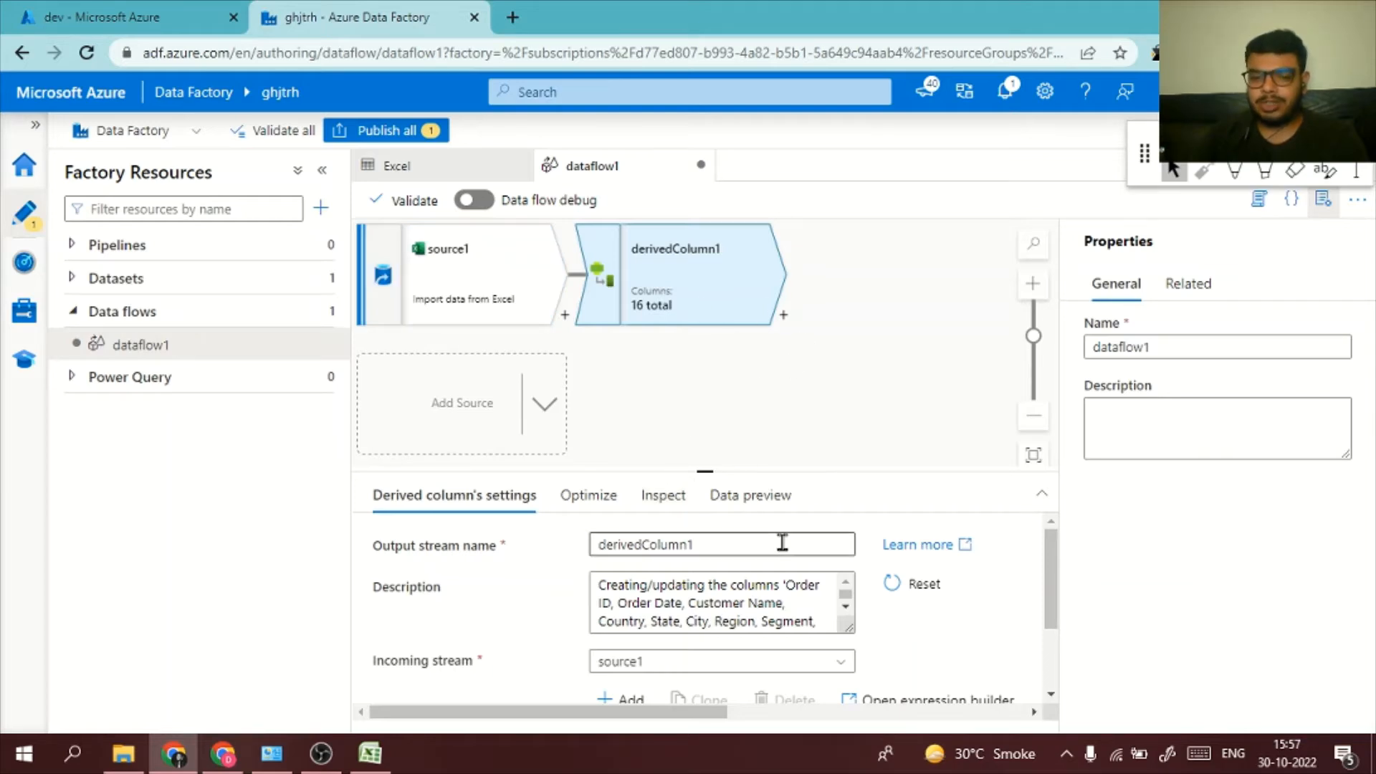
# Name the new column "derivedcolumn" in the derived column's settings and open the expression builder for it
pyautogui.scroll(-2, 716, 602)
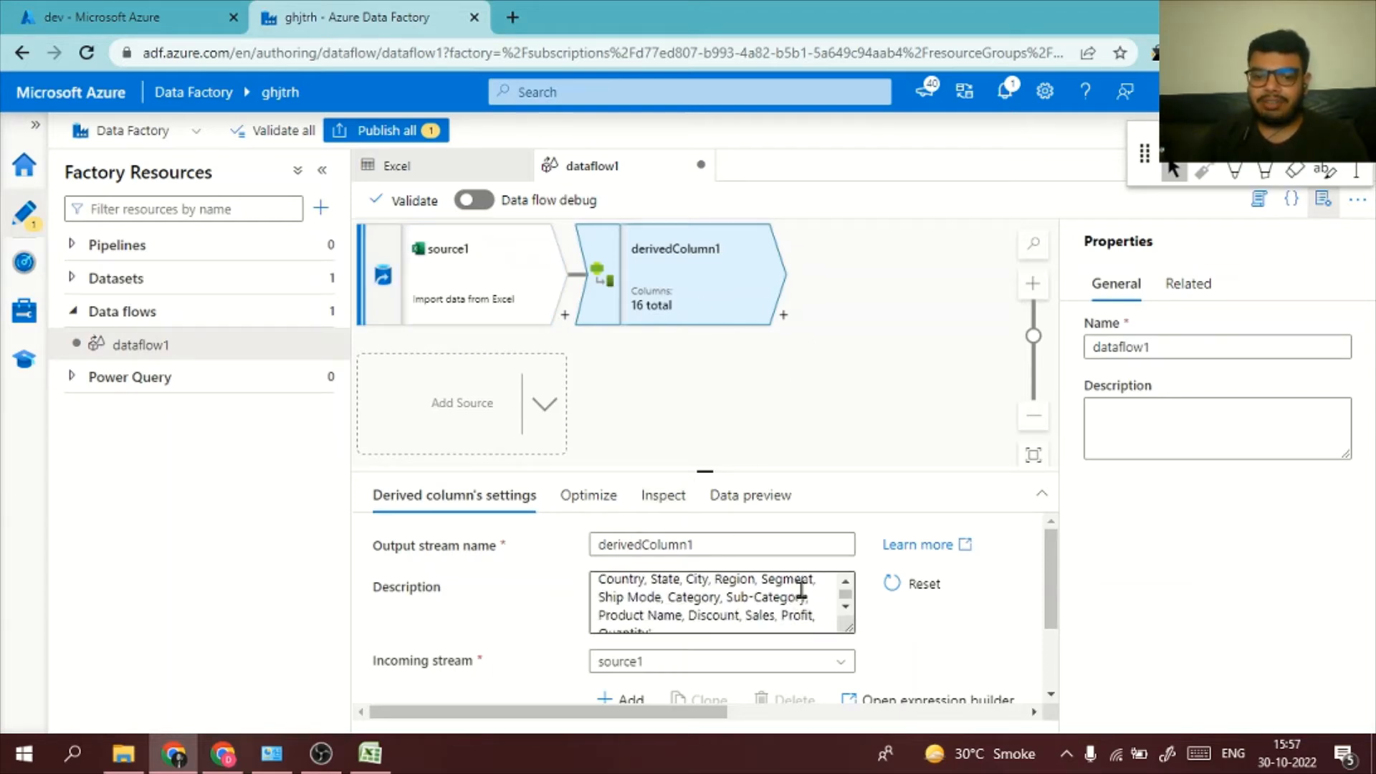
pyautogui.scroll(-3, 763, 690)
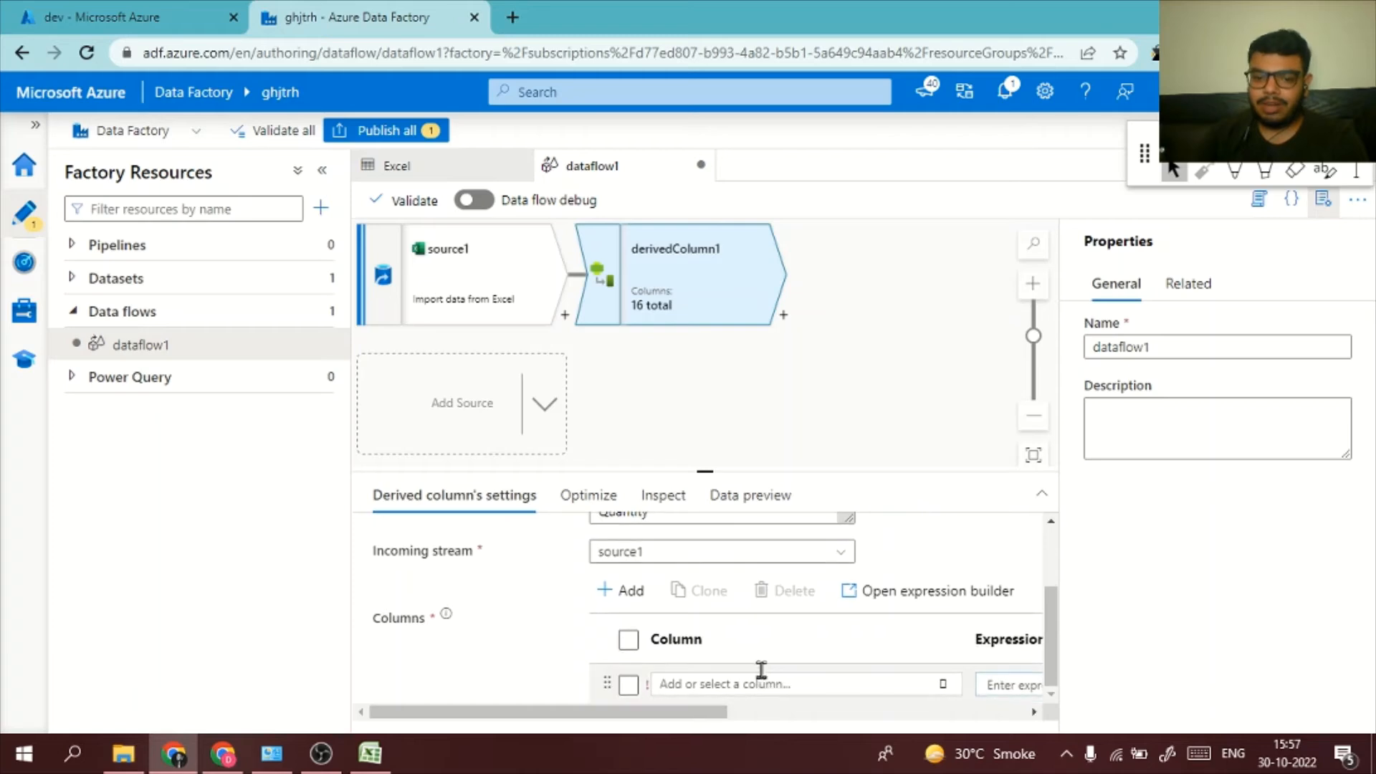
pyautogui.click(761, 685)
pyautogui.write('derivedcolumn')
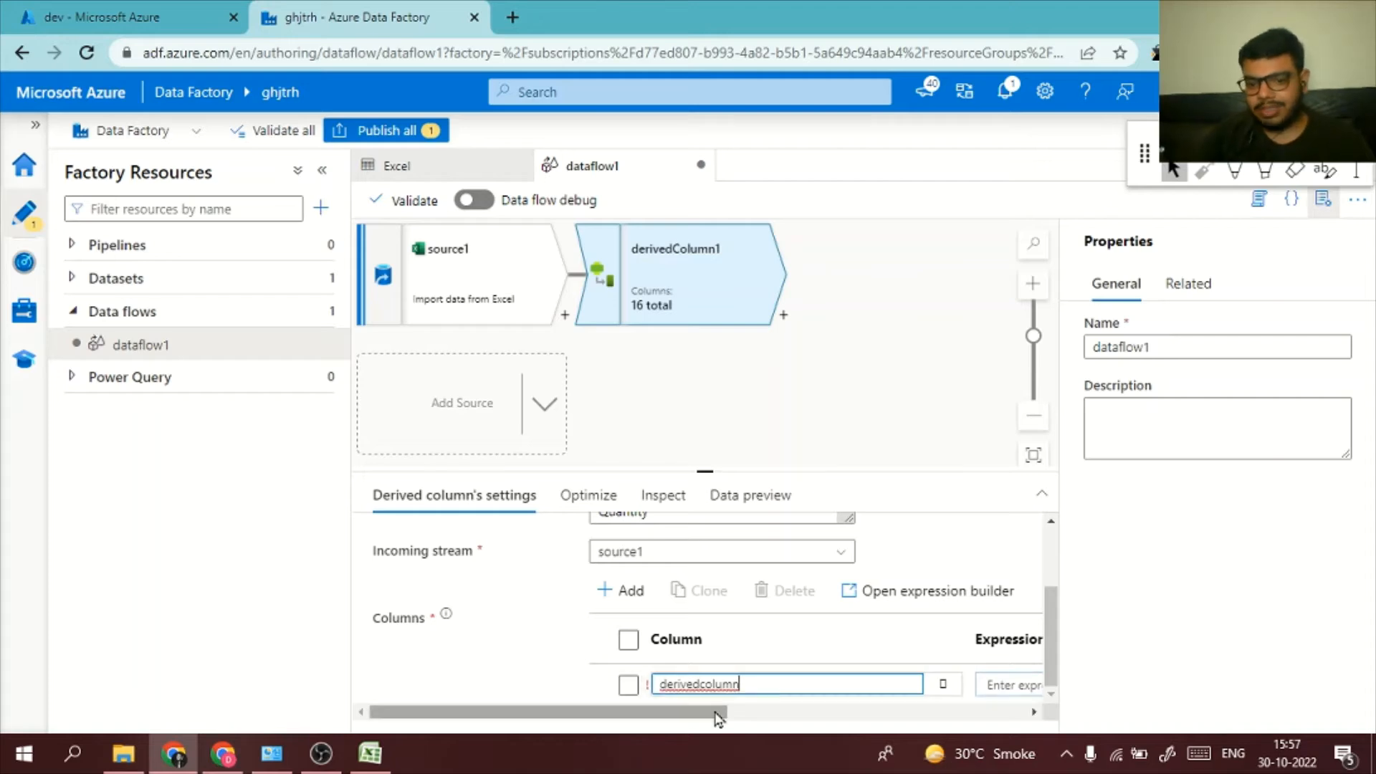
pyautogui.moveTo(709, 716); pyautogui.dragTo(832, 731)
pyautogui.click(831, 688)
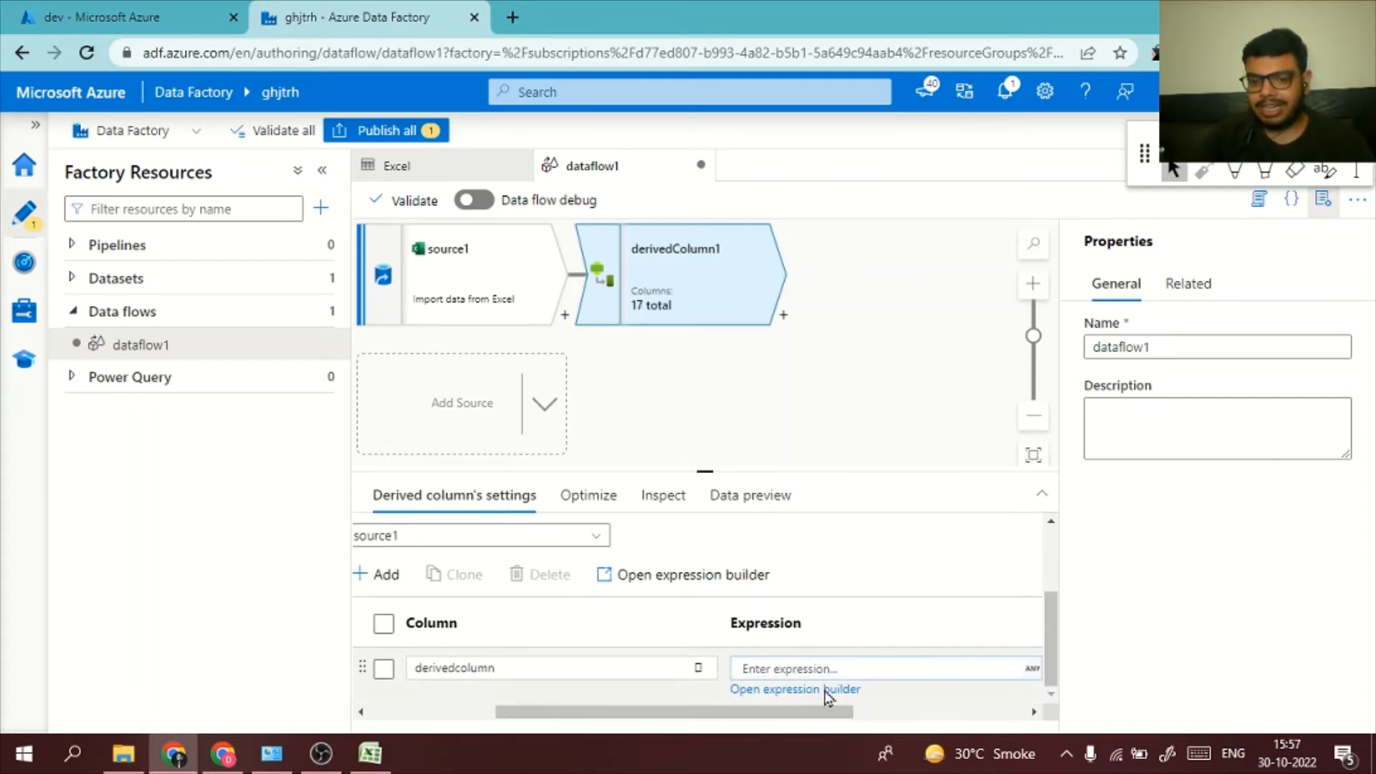
pyautogui.click(827, 690)
pyautogui.click(718, 321)
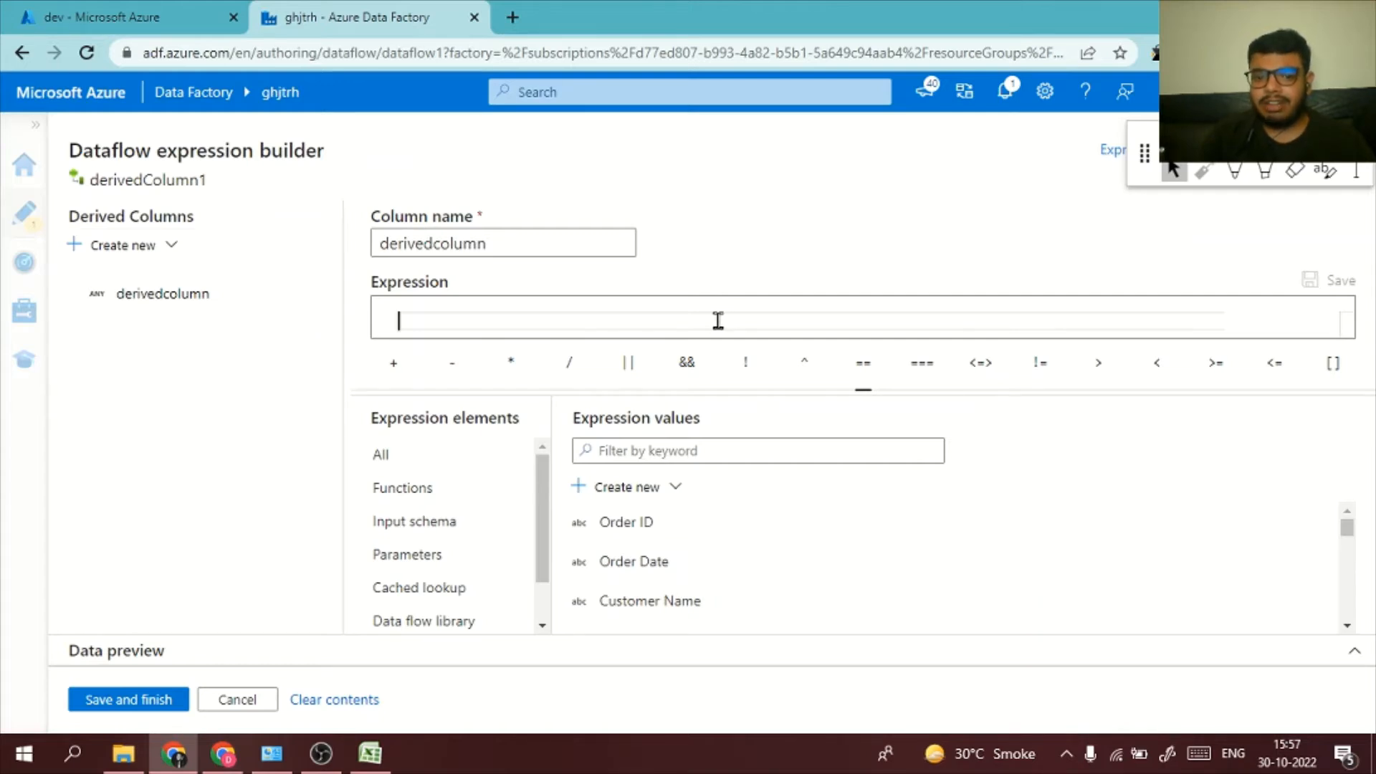
pyautogui.write('conc')
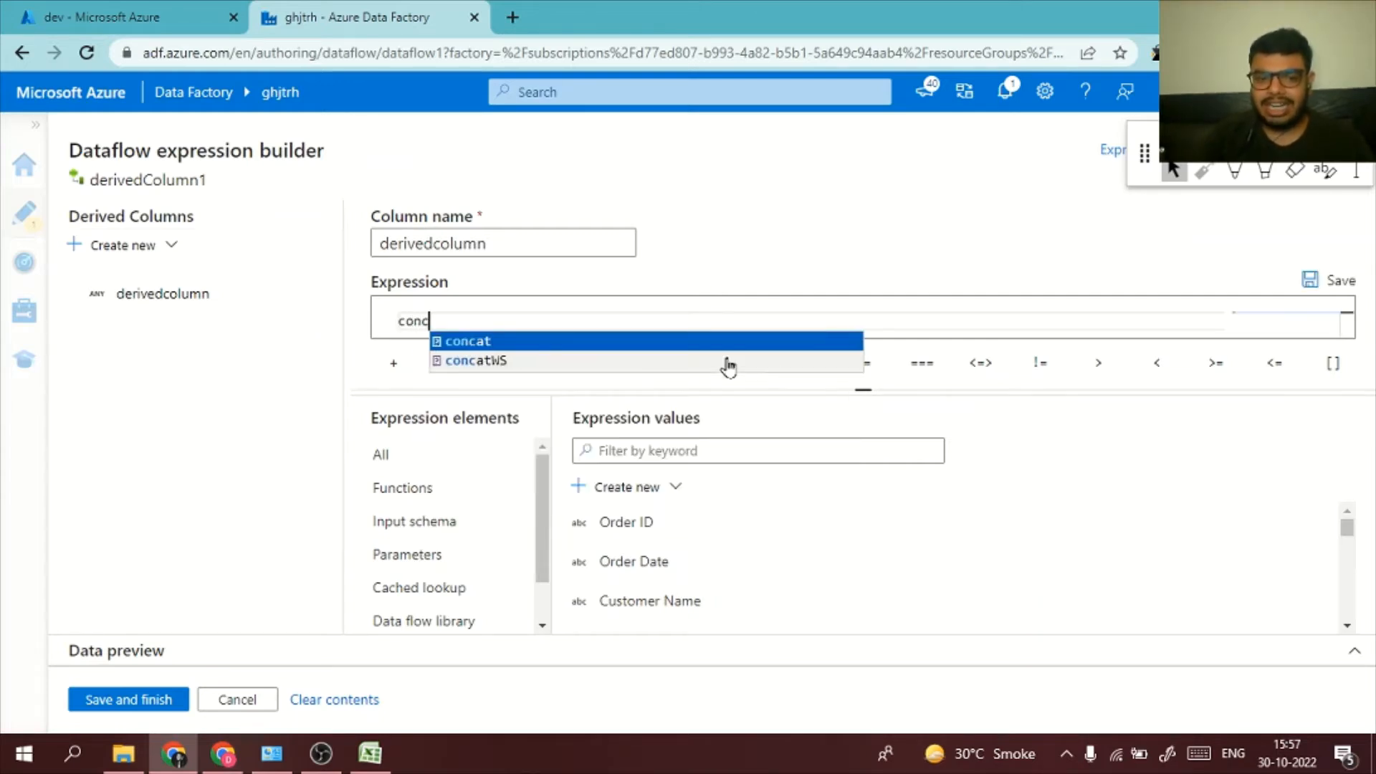
pyautogui.click(728, 360)
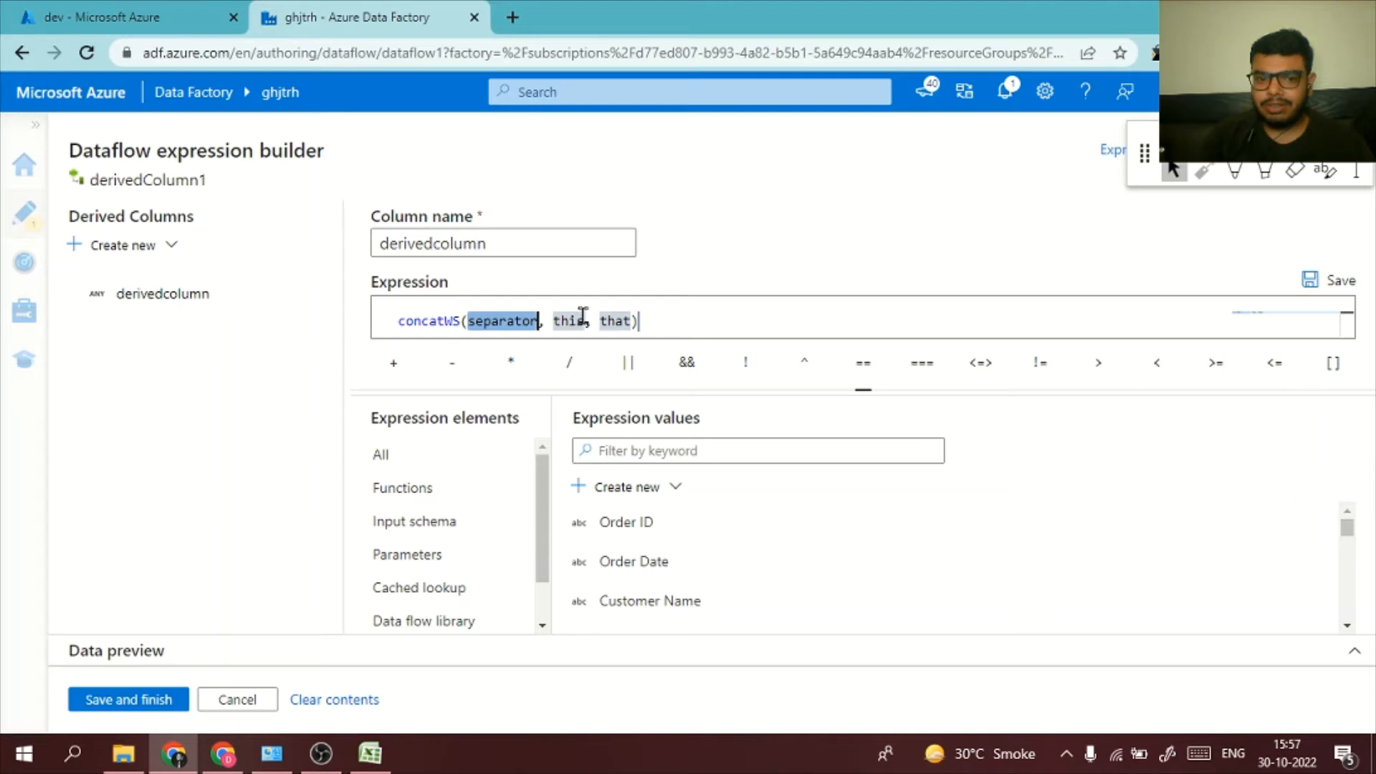
pyautogui.moveTo(649, 321); pyautogui.dragTo(210, 349)
pyautogui.moveTo(717, 318); pyautogui.dragTo(400, 304)
pyautogui.press('BackSpace')
# Define the column's expression as concat(City, State), then save and finish it
pyautogui.write('conc')
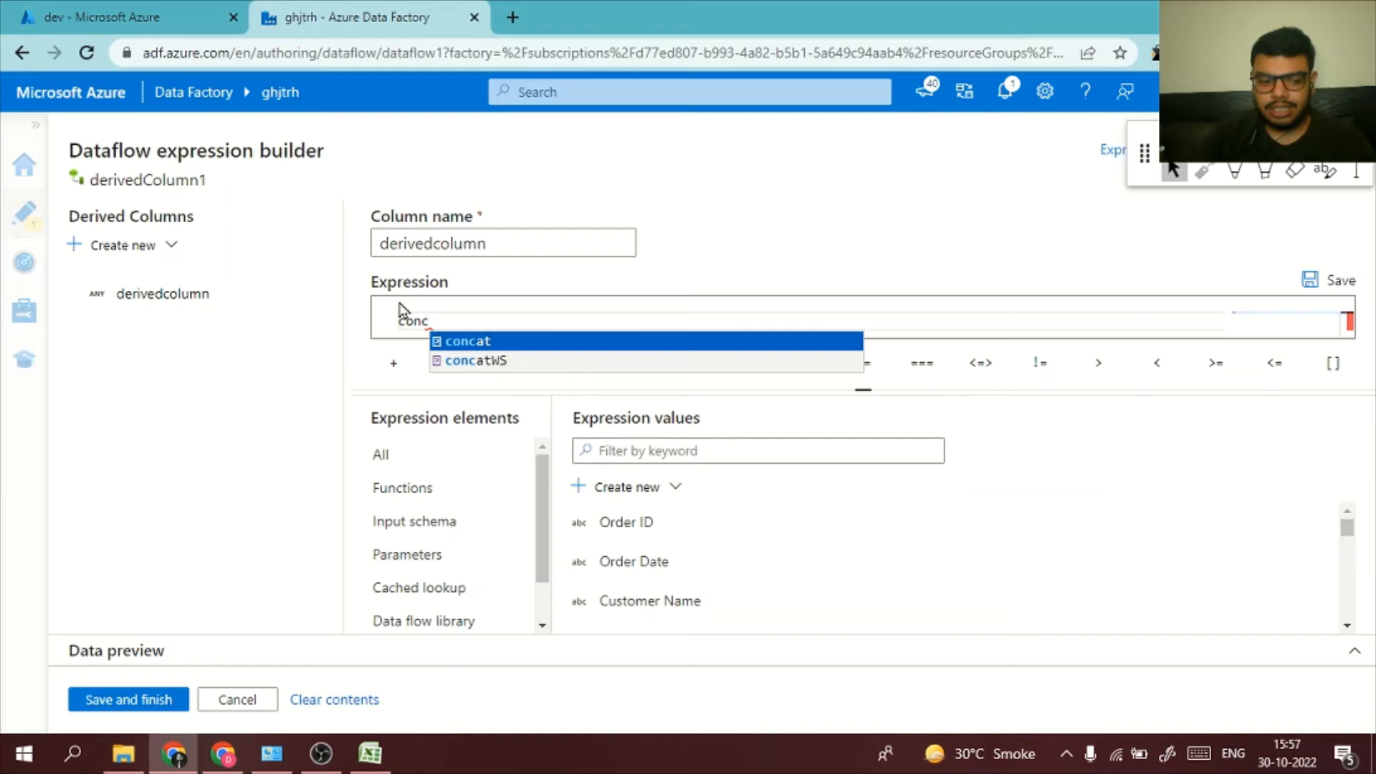
pyautogui.press('Return')
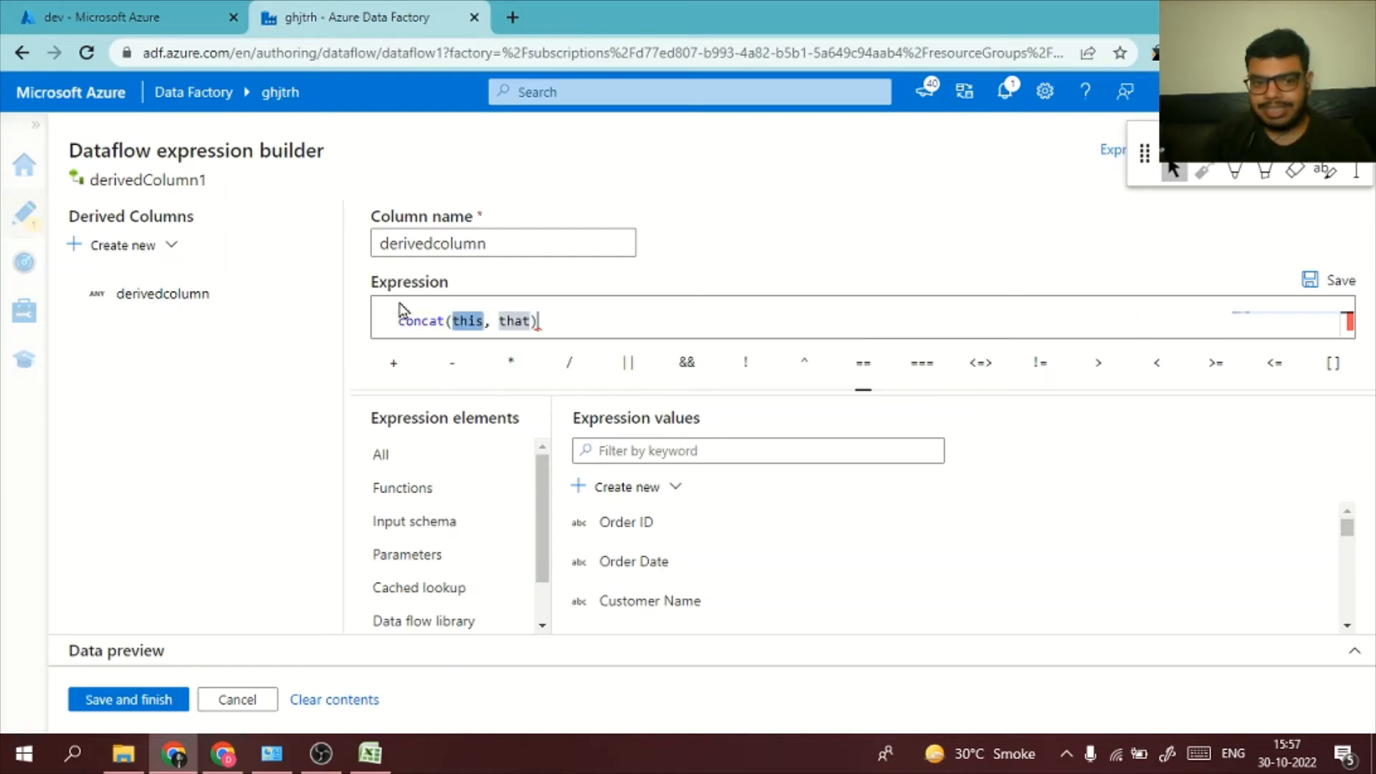
pyautogui.click(476, 323)
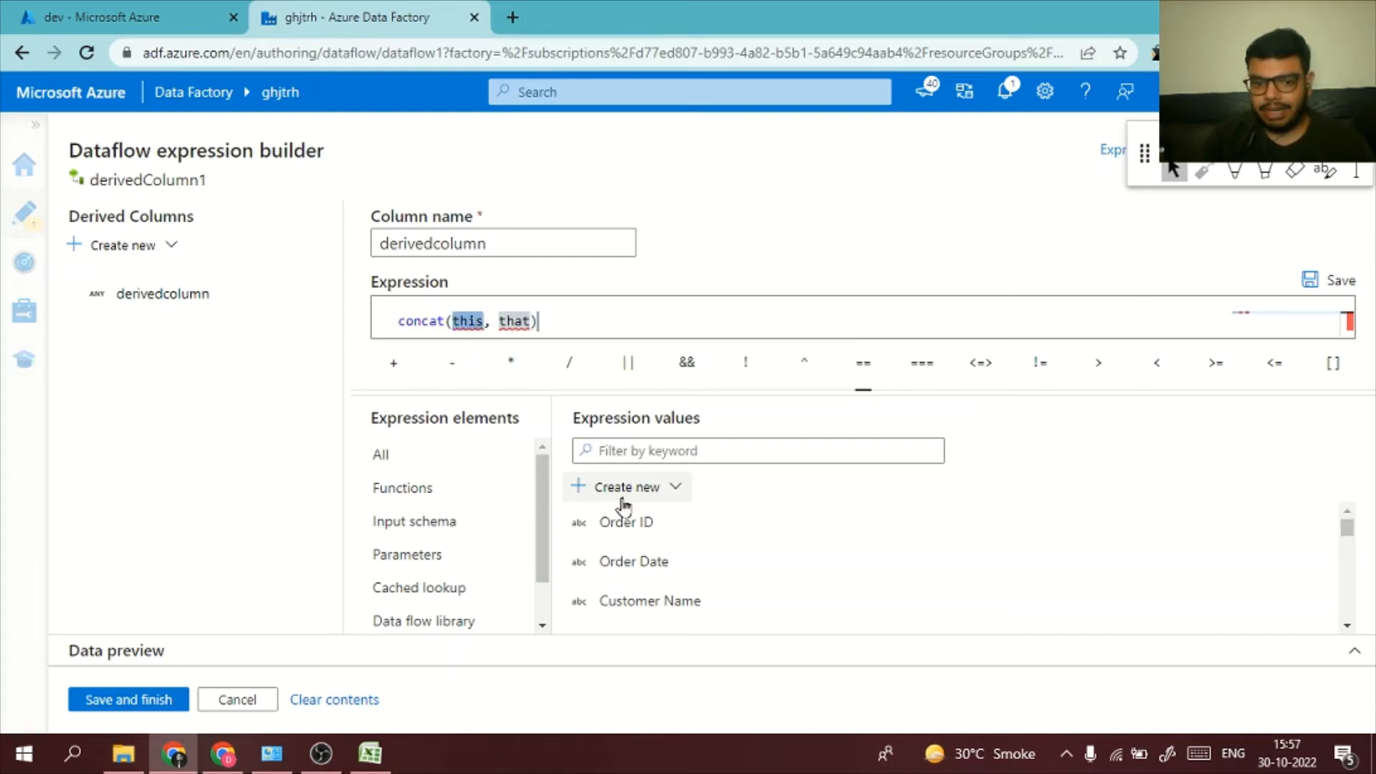
pyautogui.scroll(-3, 651, 566)
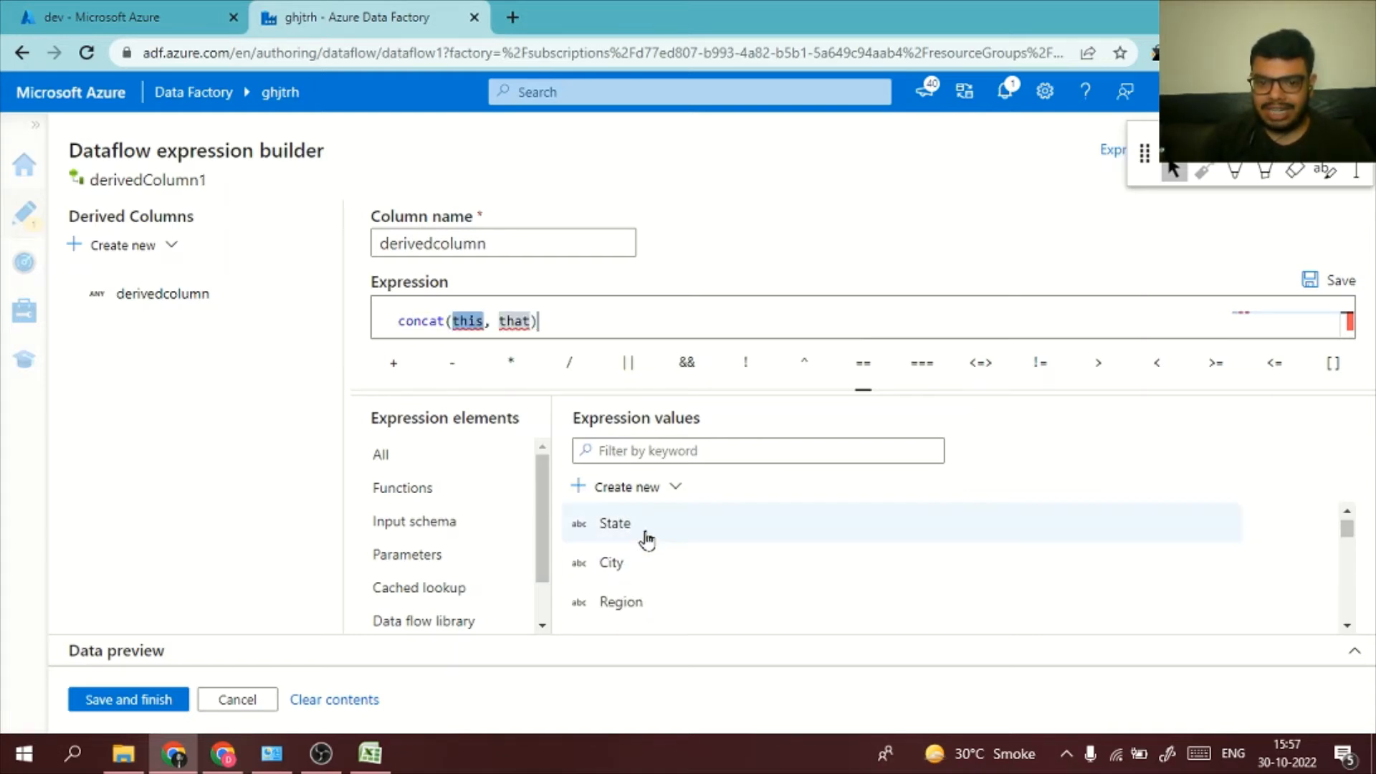
pyautogui.click(644, 562)
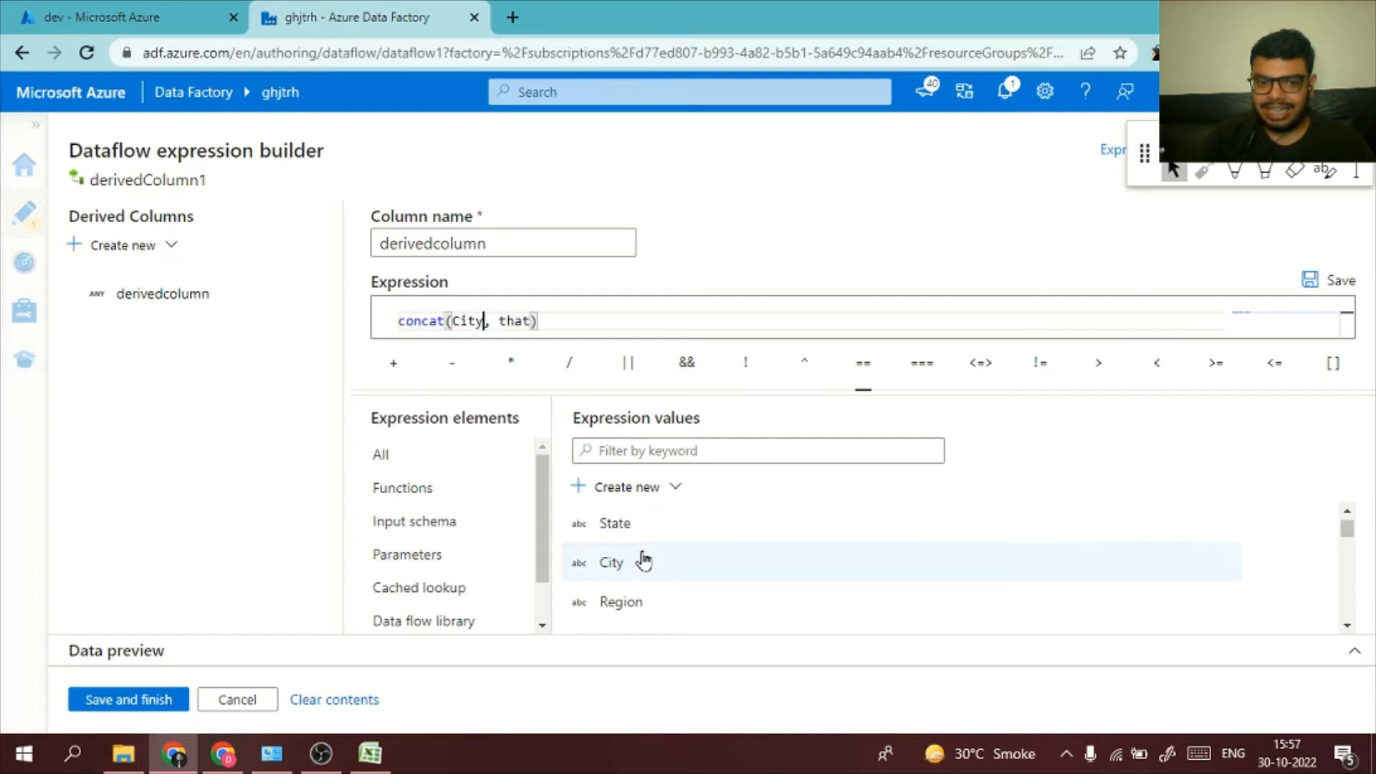
pyautogui.doubleClick(515, 320)
pyautogui.click(645, 523)
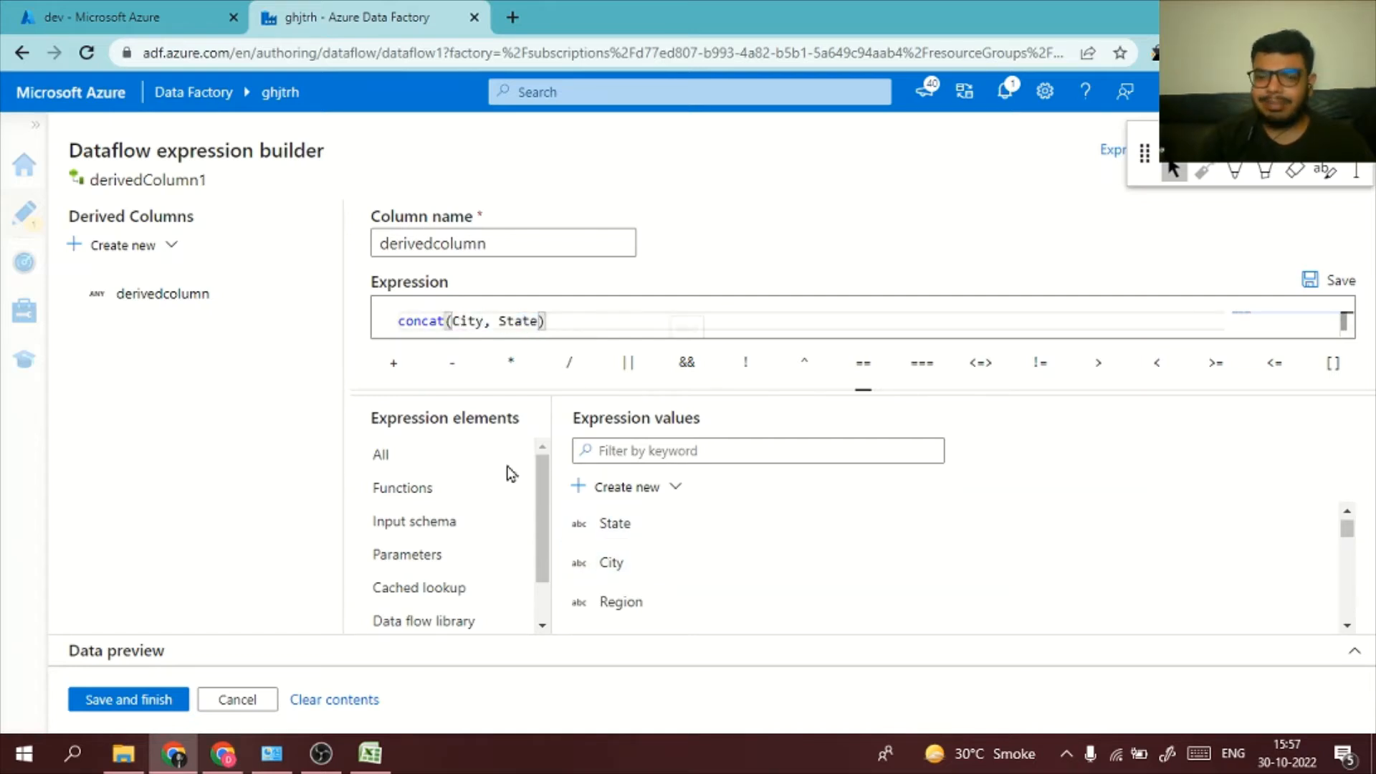
pyautogui.click(123, 708)
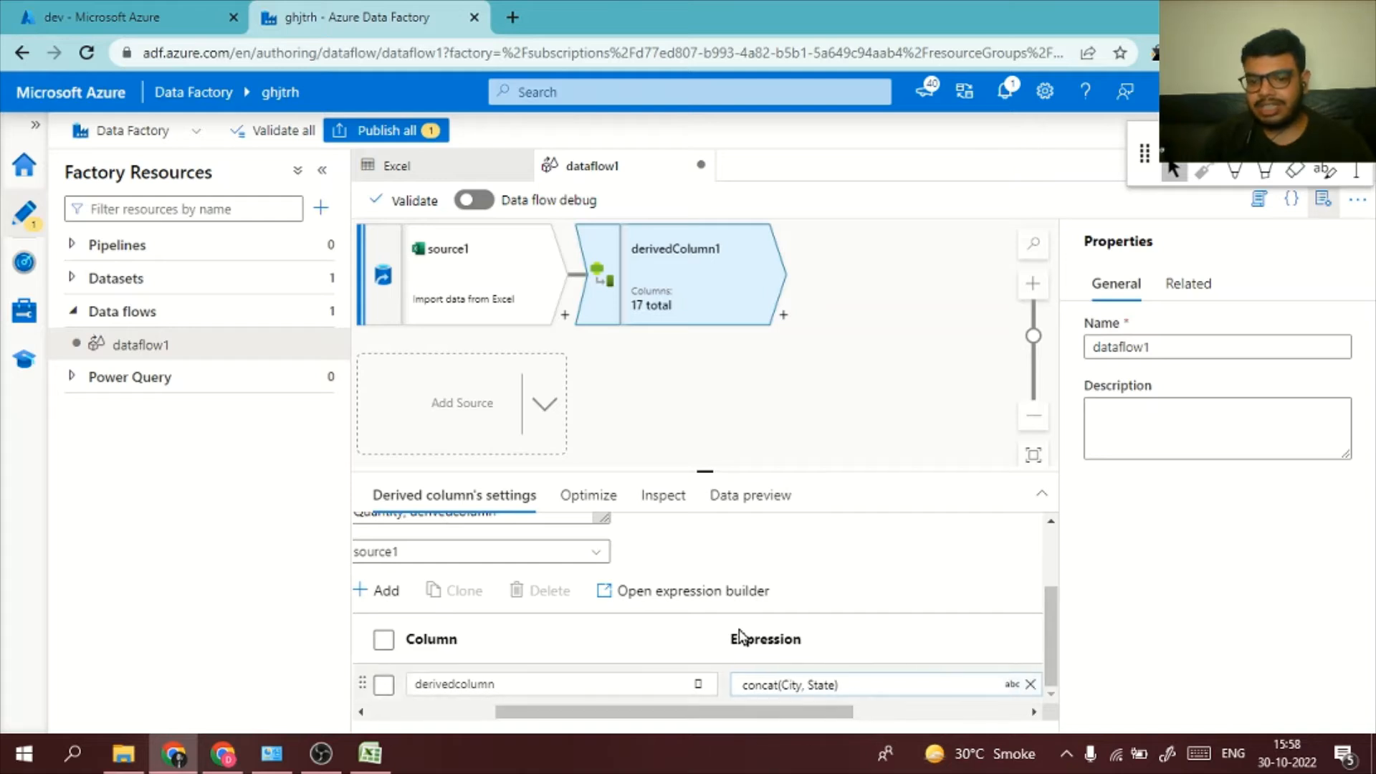
# Add a sink as the destination after derivedColumn1 and show its main sink configuration
pyautogui.click(783, 315)
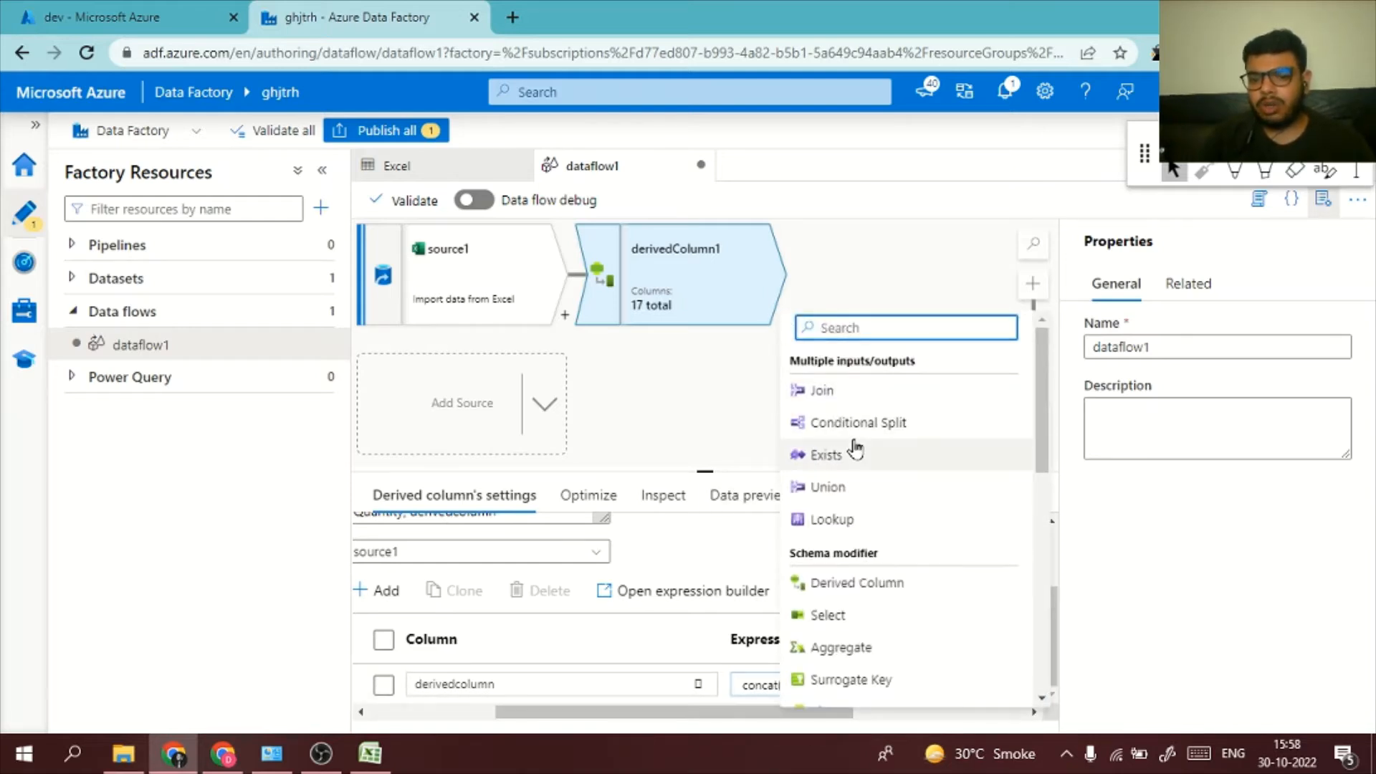
pyautogui.scroll(-2, 902, 563)
pyautogui.scroll(2, 902, 563)
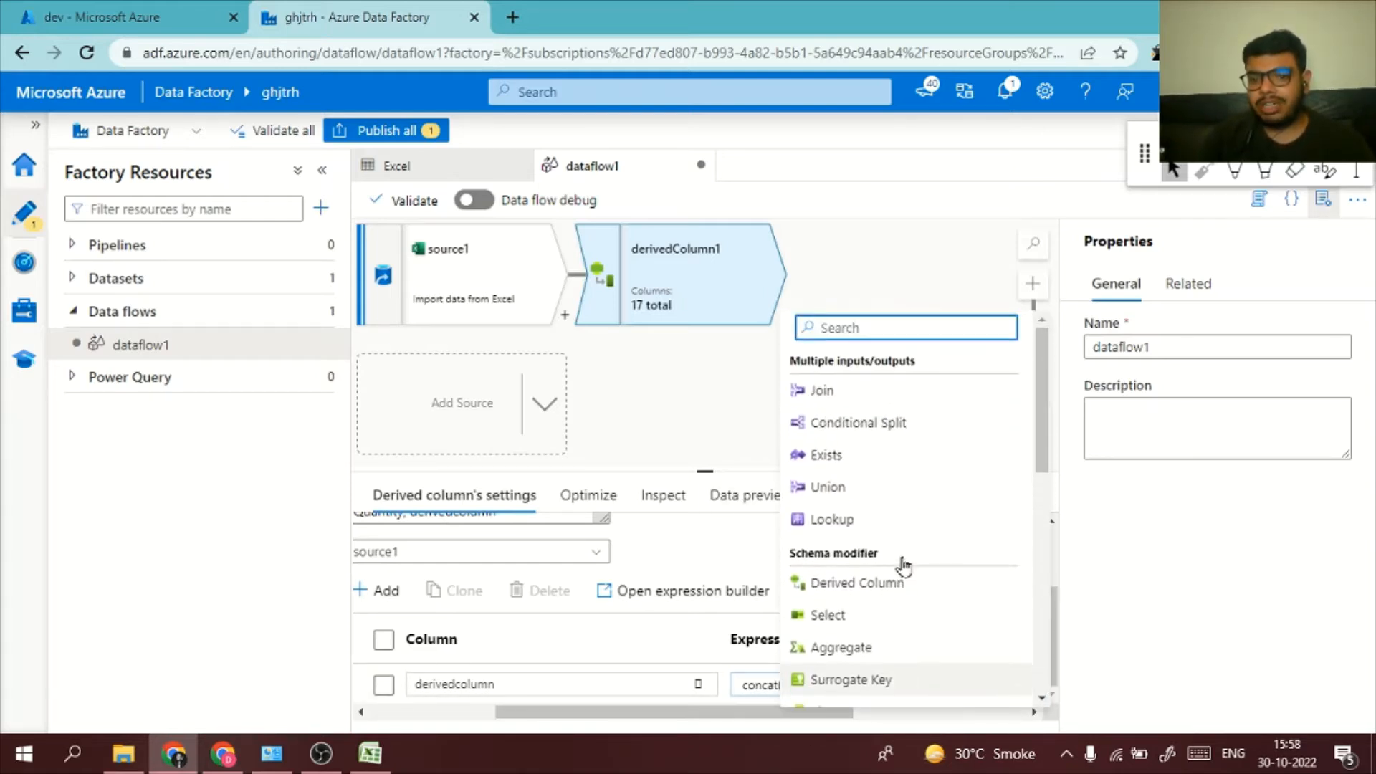
pyautogui.scroll(-6, 902, 563)
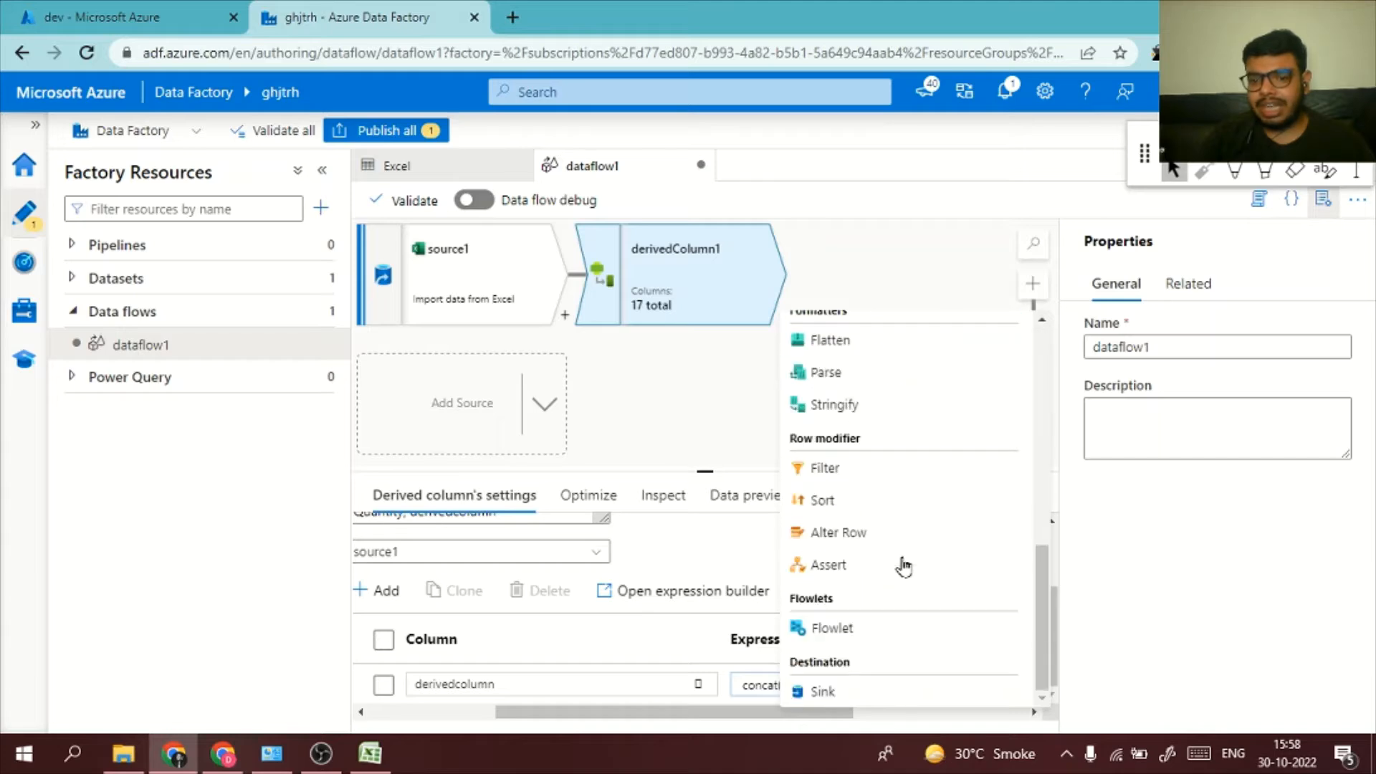
pyautogui.click(892, 690)
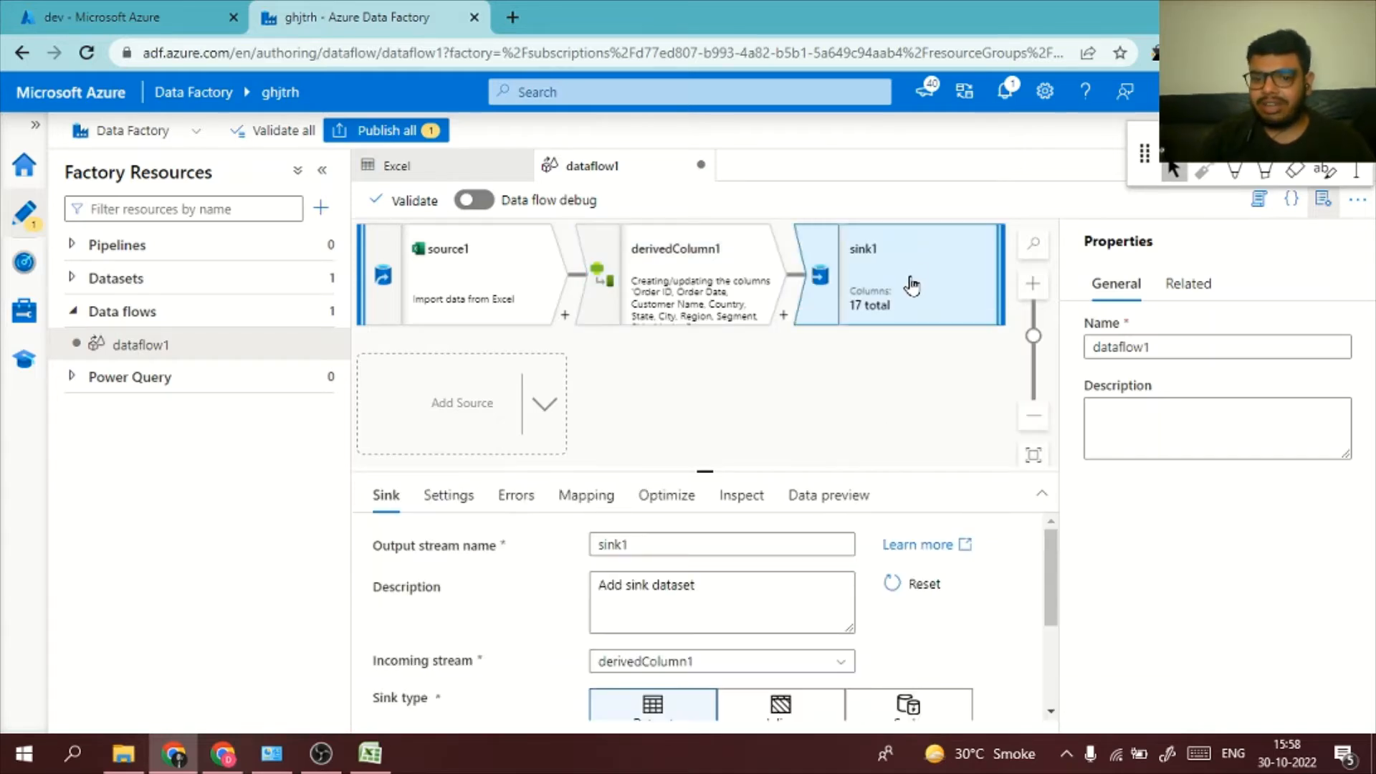
pyautogui.click(433, 496)
pyautogui.click(387, 494)
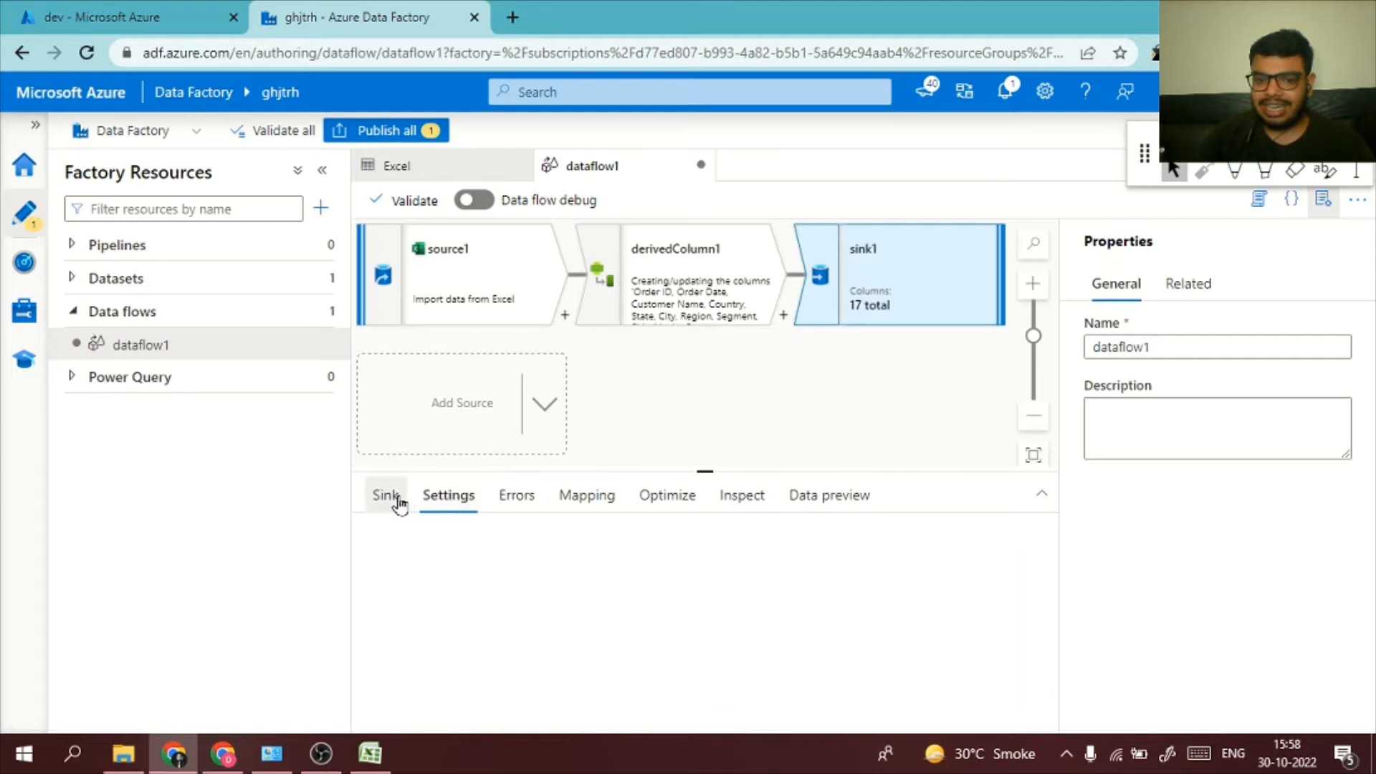
# Start a new dataset for the sink, using Azure Blob Storage as the data store and DelimitedText as the format
pyautogui.scroll(-3, 689, 601)
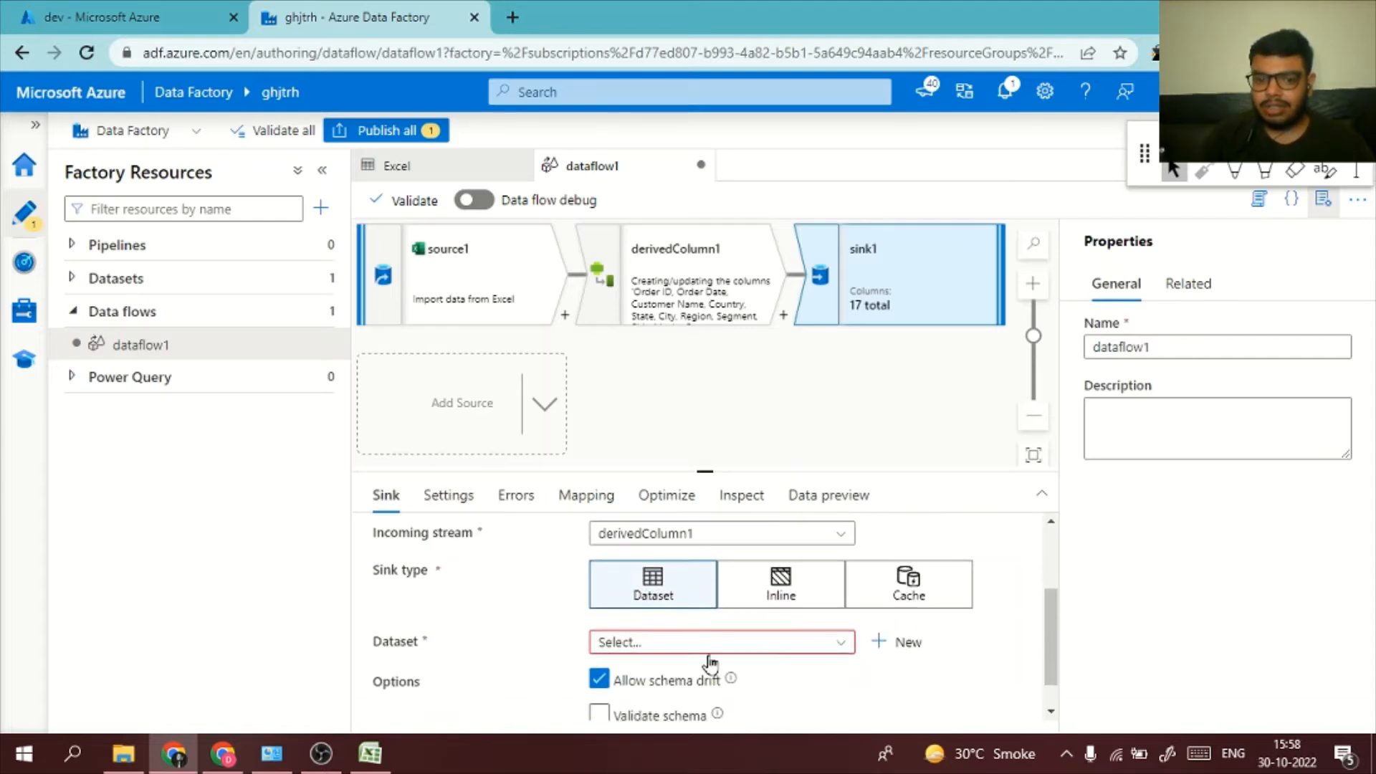
pyautogui.click(712, 642)
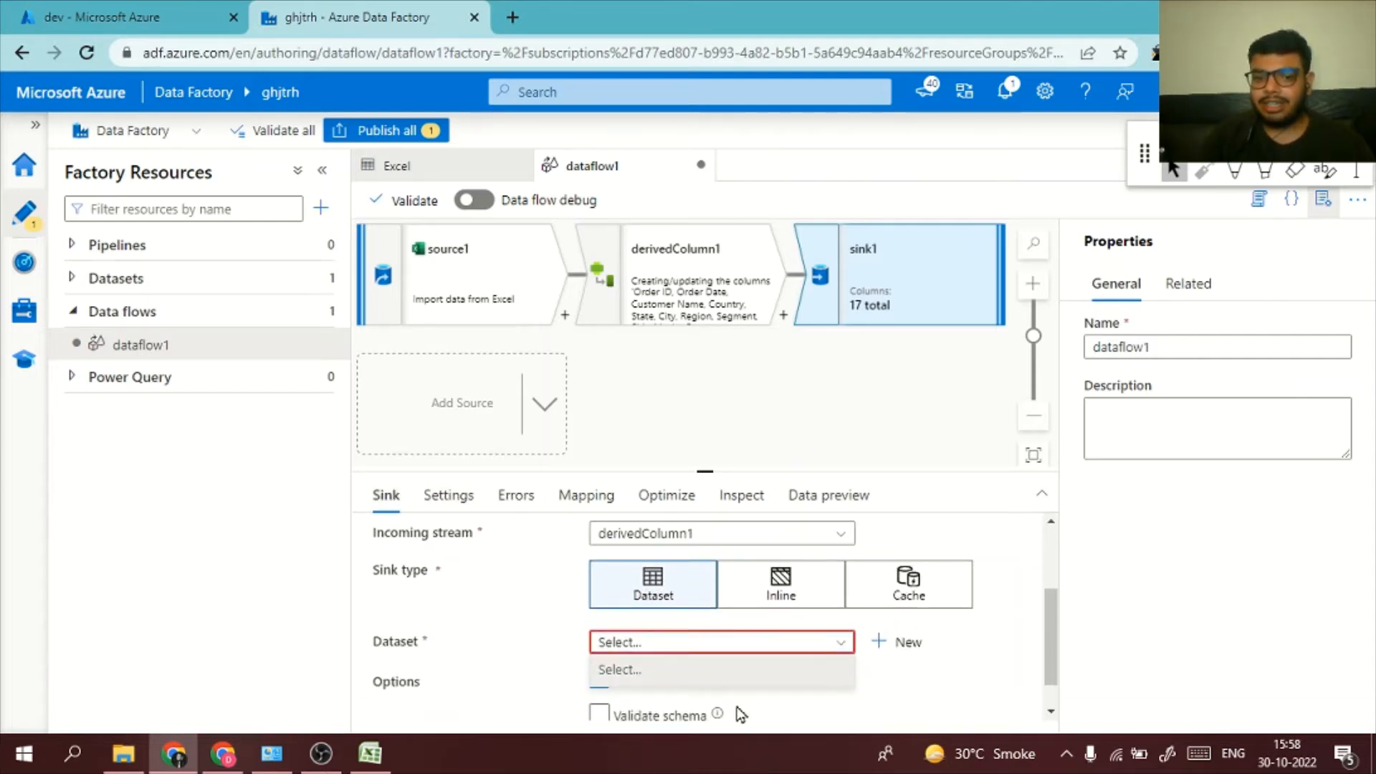
pyautogui.scroll(-1, 588, 629)
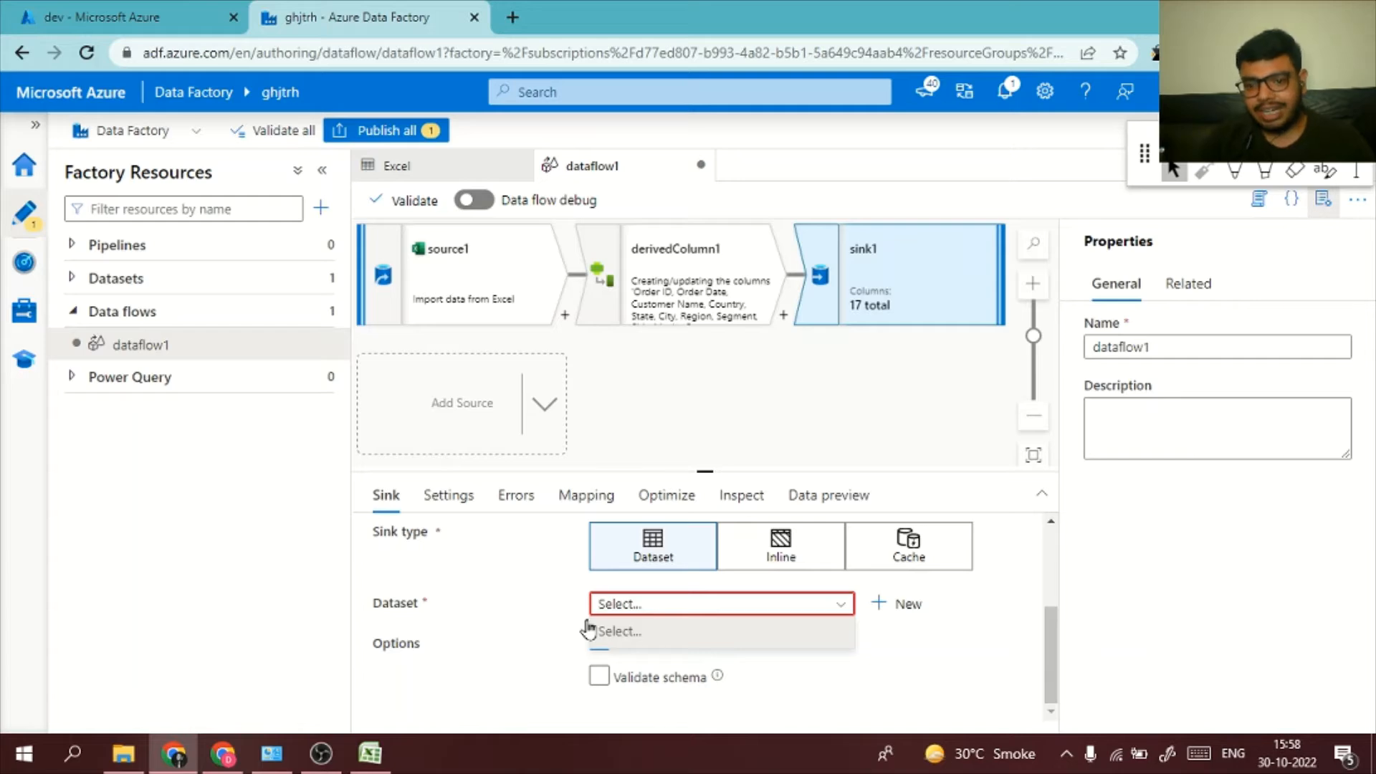
pyautogui.click(907, 604)
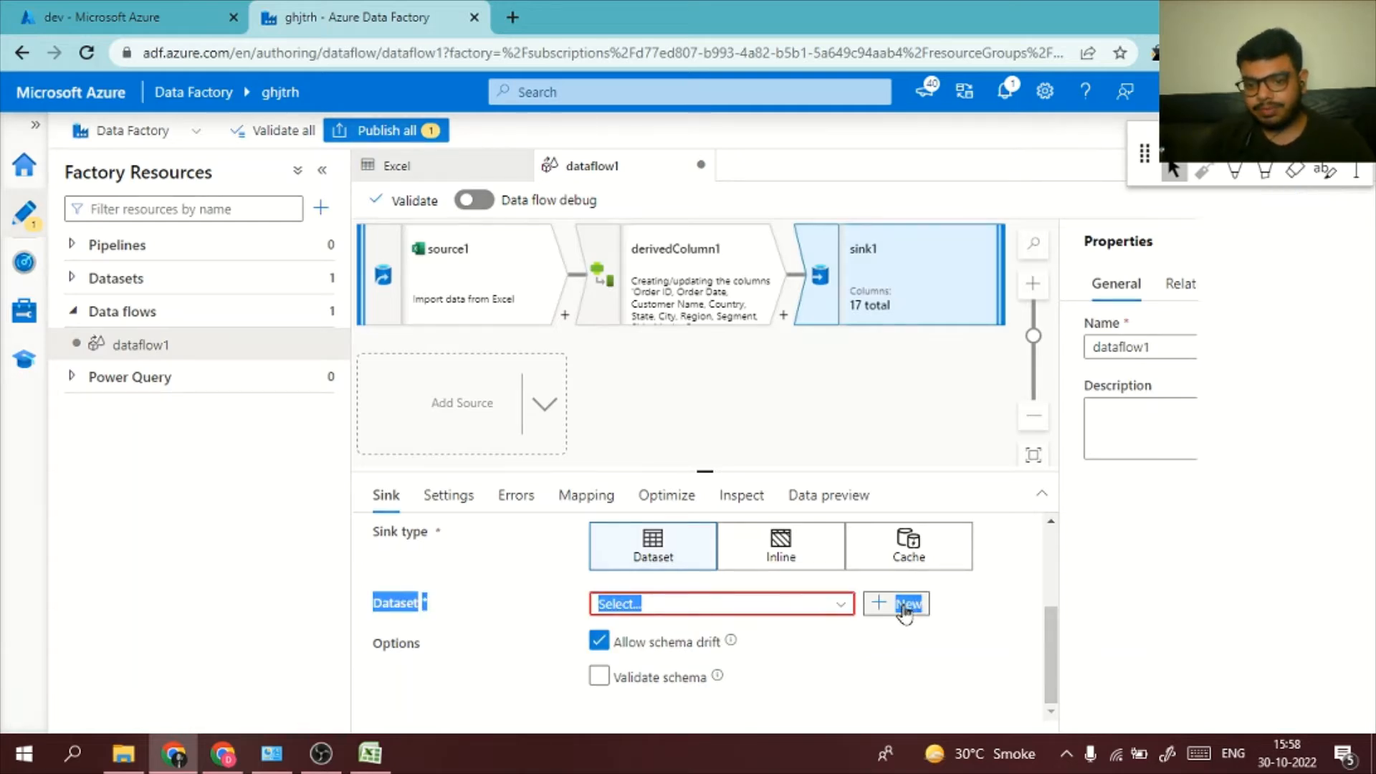
pyautogui.click(906, 603)
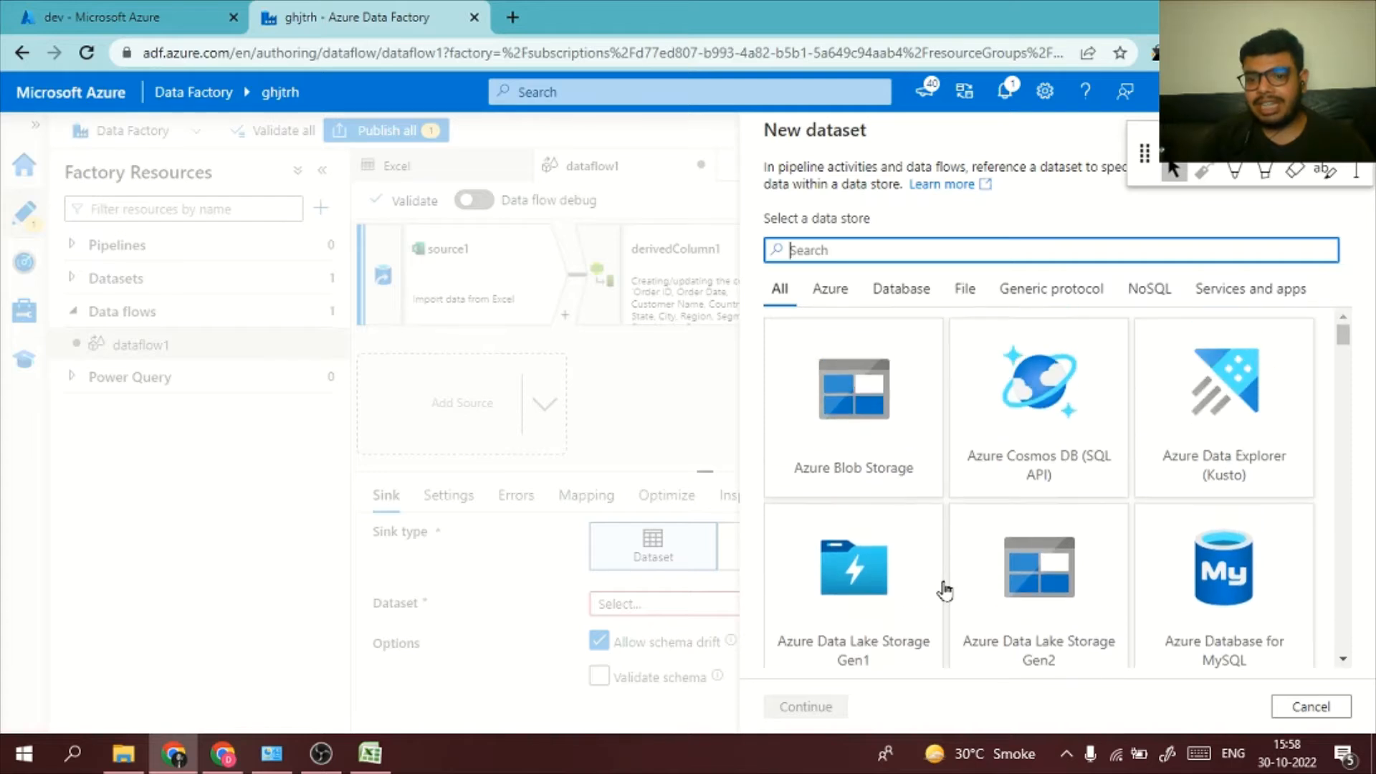
pyautogui.click(879, 395)
pyautogui.click(806, 706)
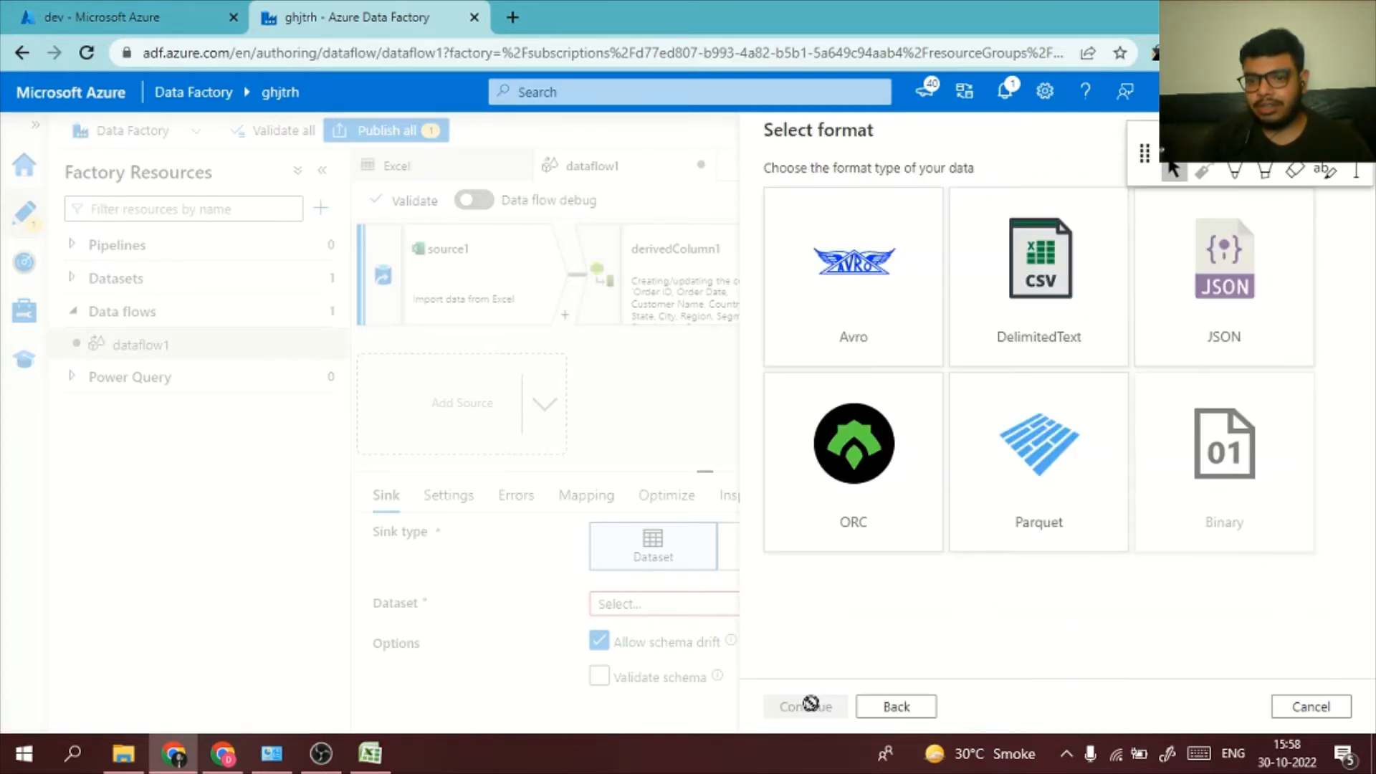
pyautogui.click(1071, 314)
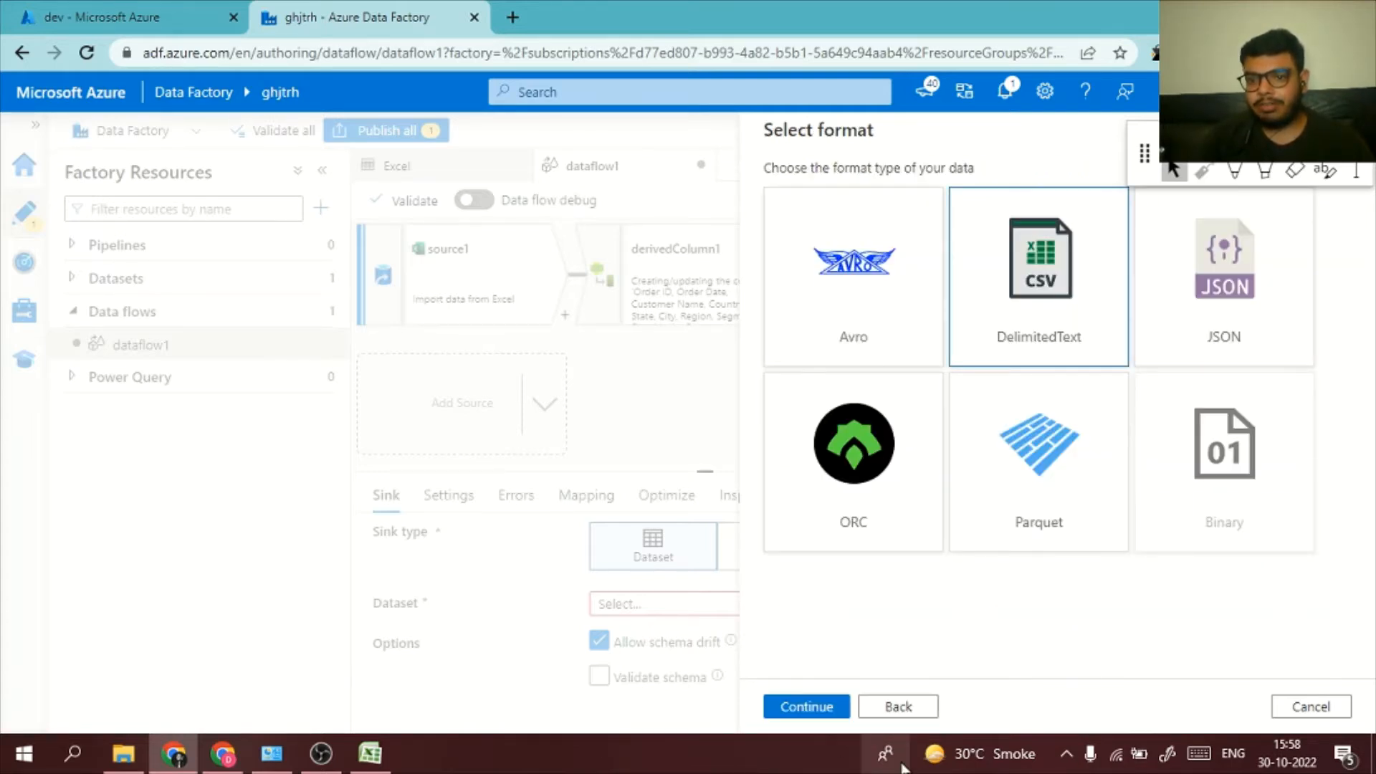
pyautogui.click(817, 706)
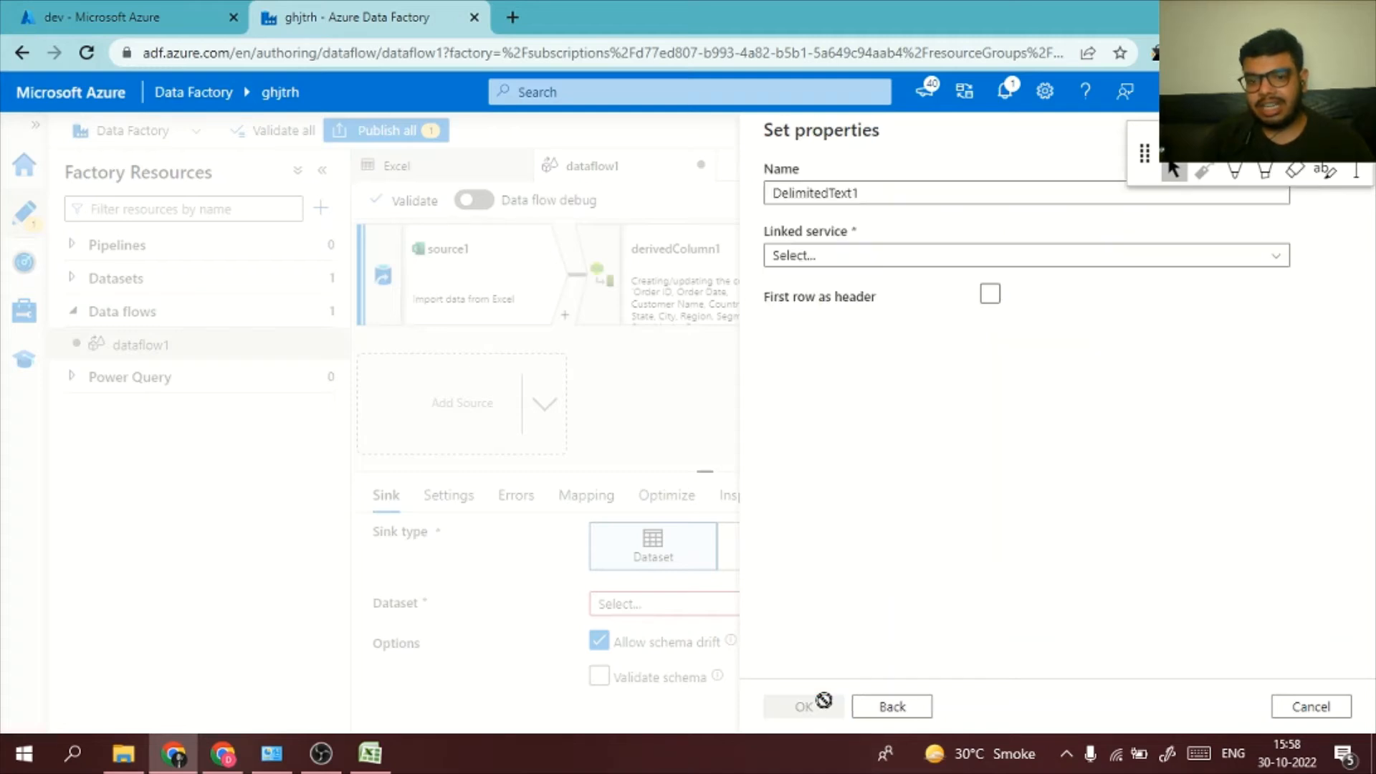
# Select AzureBlobStoragels as the new dataset's linked service and create the dataset
pyautogui.click(1026, 257)
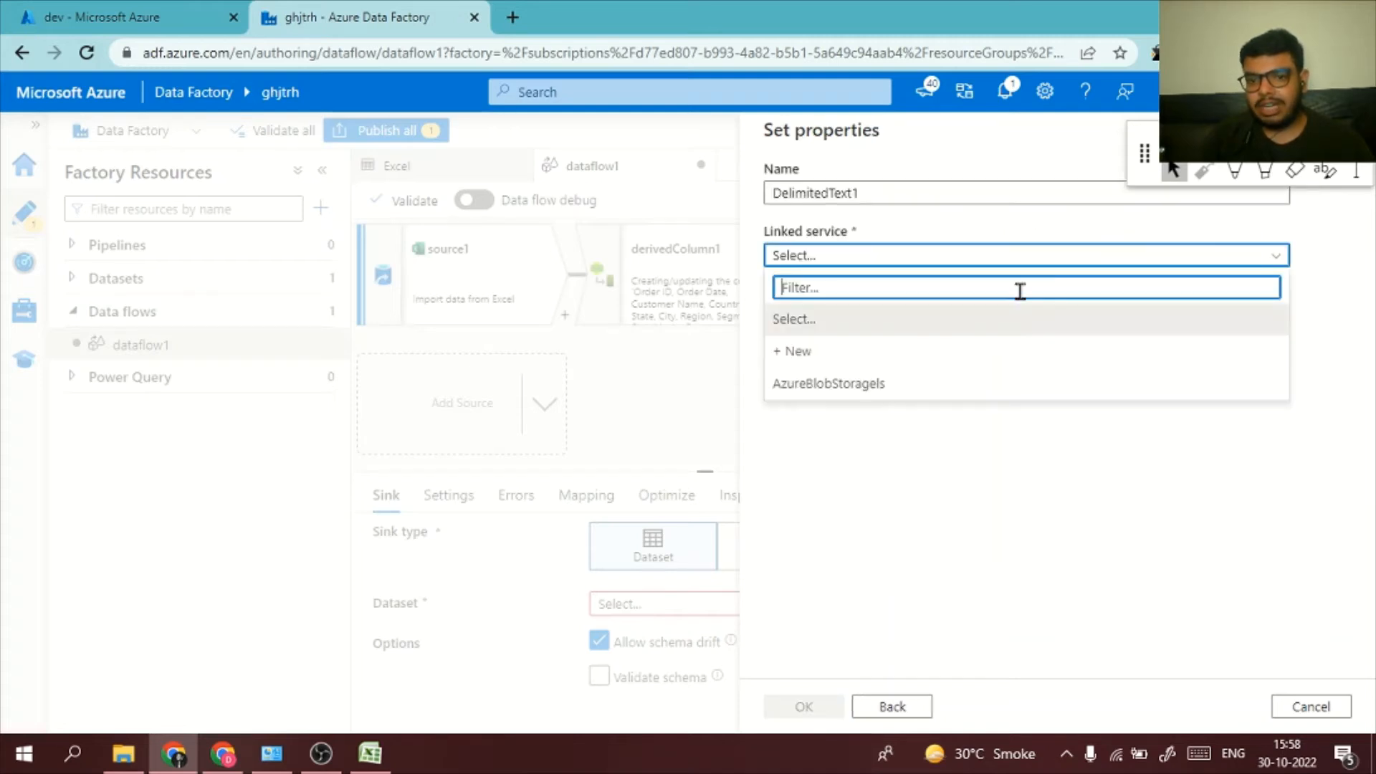
pyautogui.click(1019, 384)
pyautogui.click(830, 708)
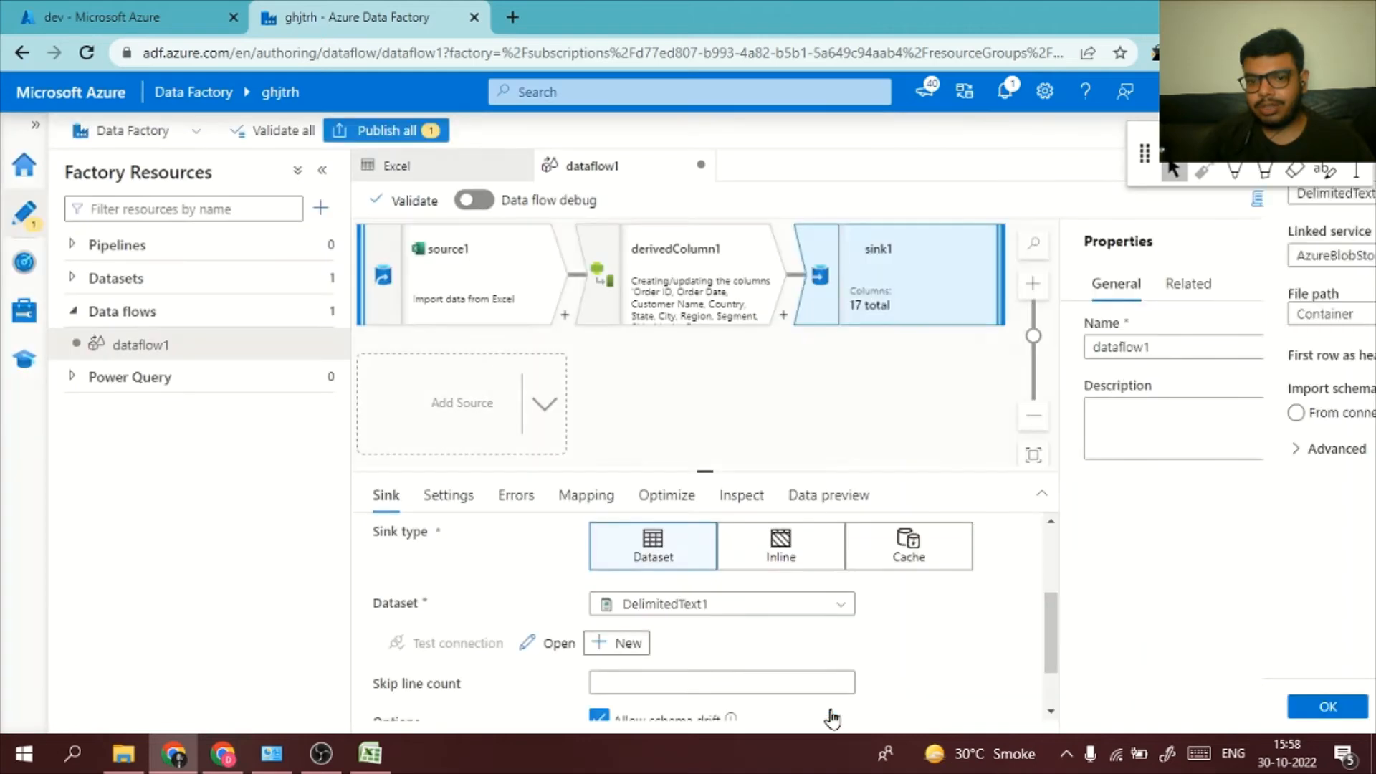
# Review the sink's main configuration and the file name options in its settings, keeping Default selected
pyautogui.scroll(-2, 810, 609)
pyautogui.scroll(1, 810, 609)
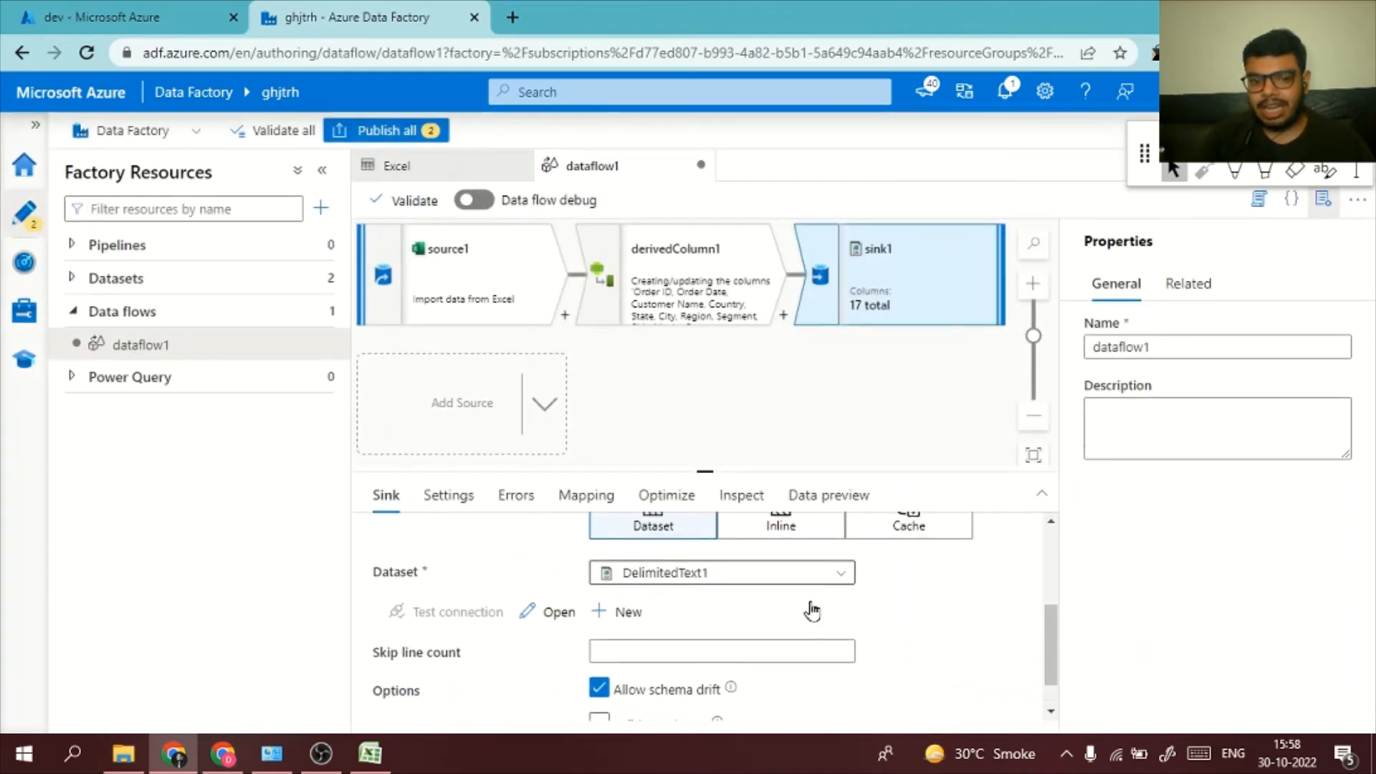
pyautogui.scroll(3, 812, 610)
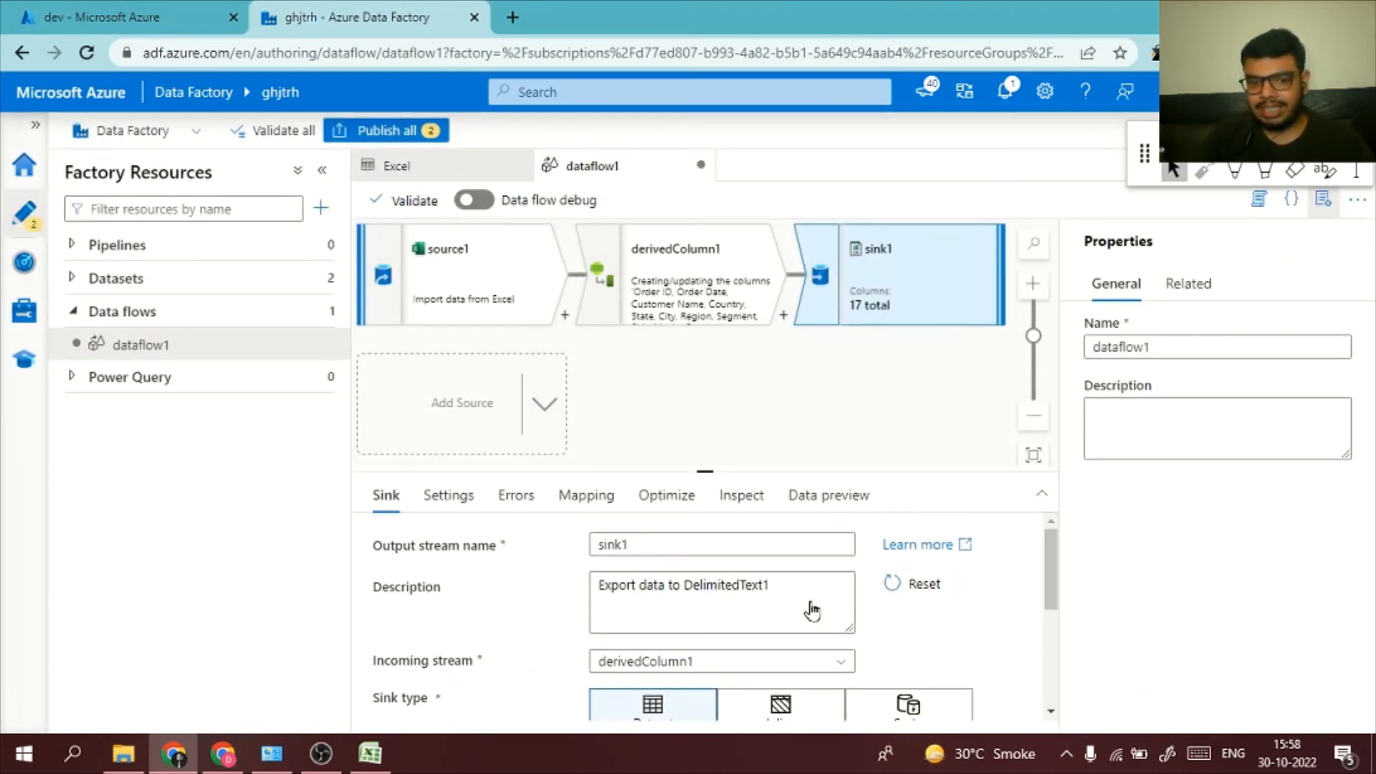
pyautogui.scroll(-2, 812, 610)
pyautogui.scroll(-2, 812, 611)
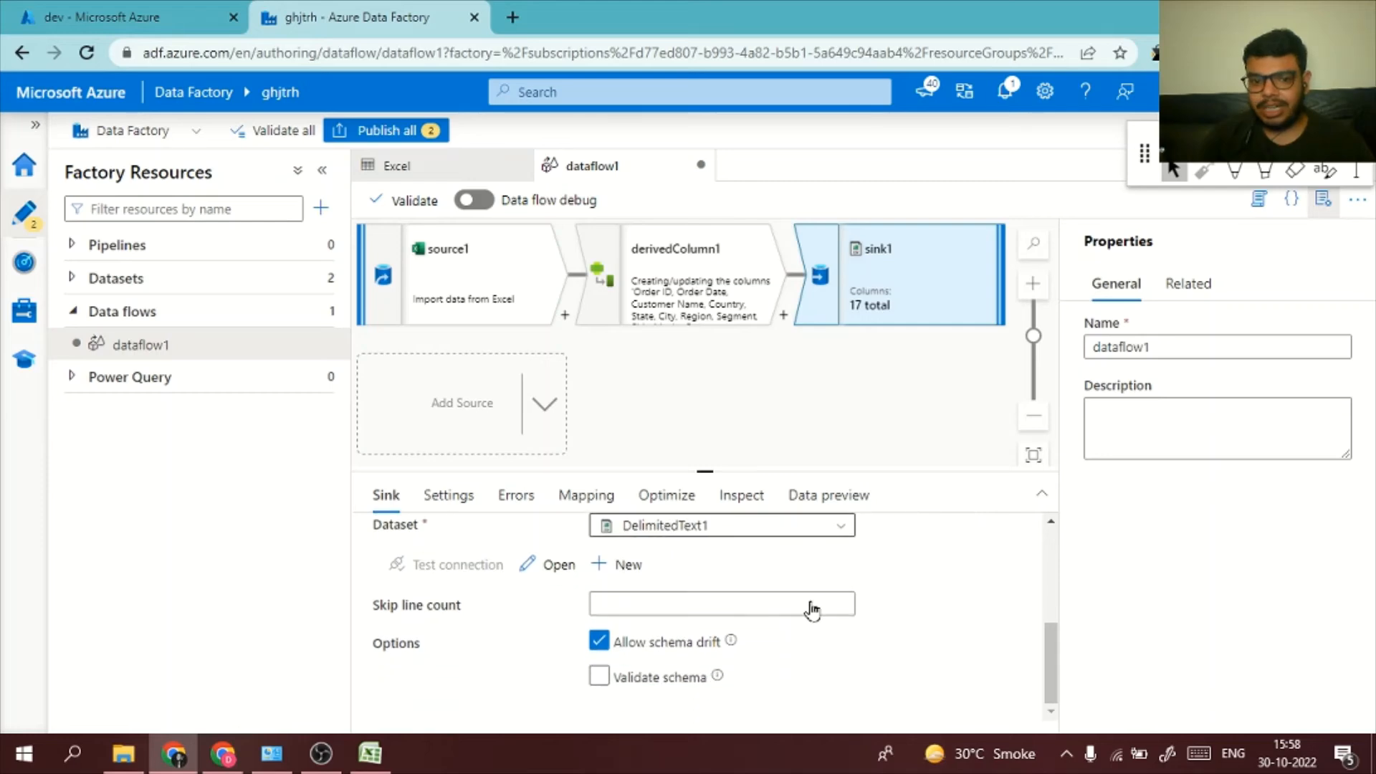
pyautogui.scroll(2, 811, 602)
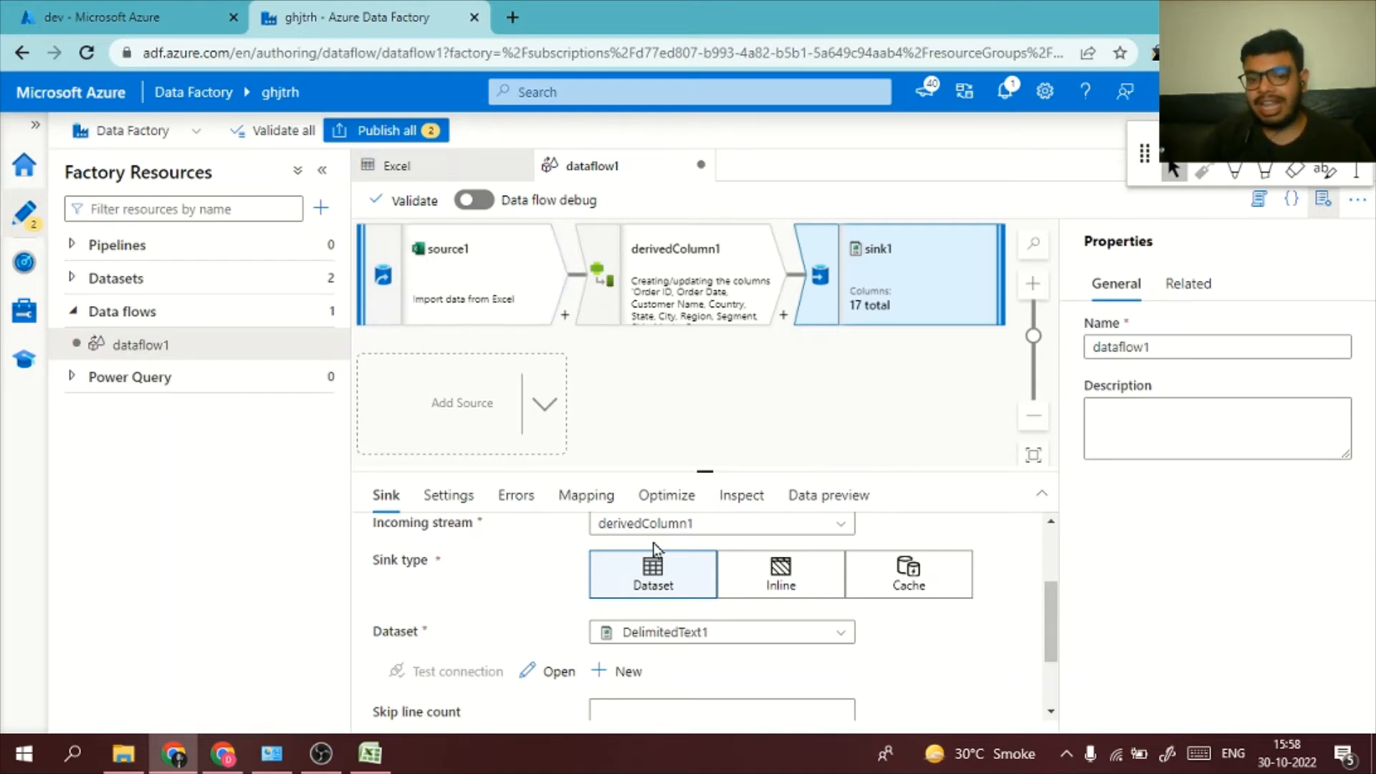
pyautogui.click(448, 495)
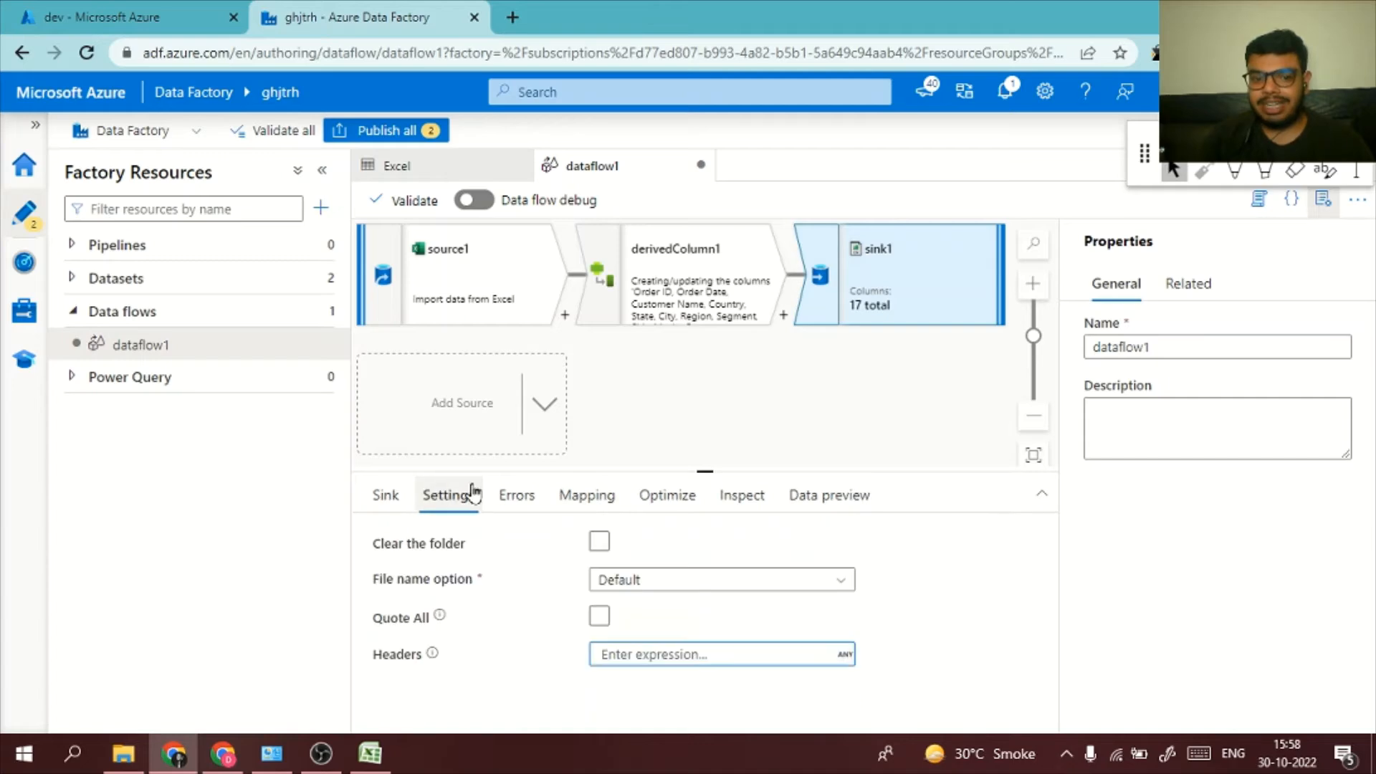
pyautogui.click(662, 587)
pyautogui.scroll(-1, 874, 627)
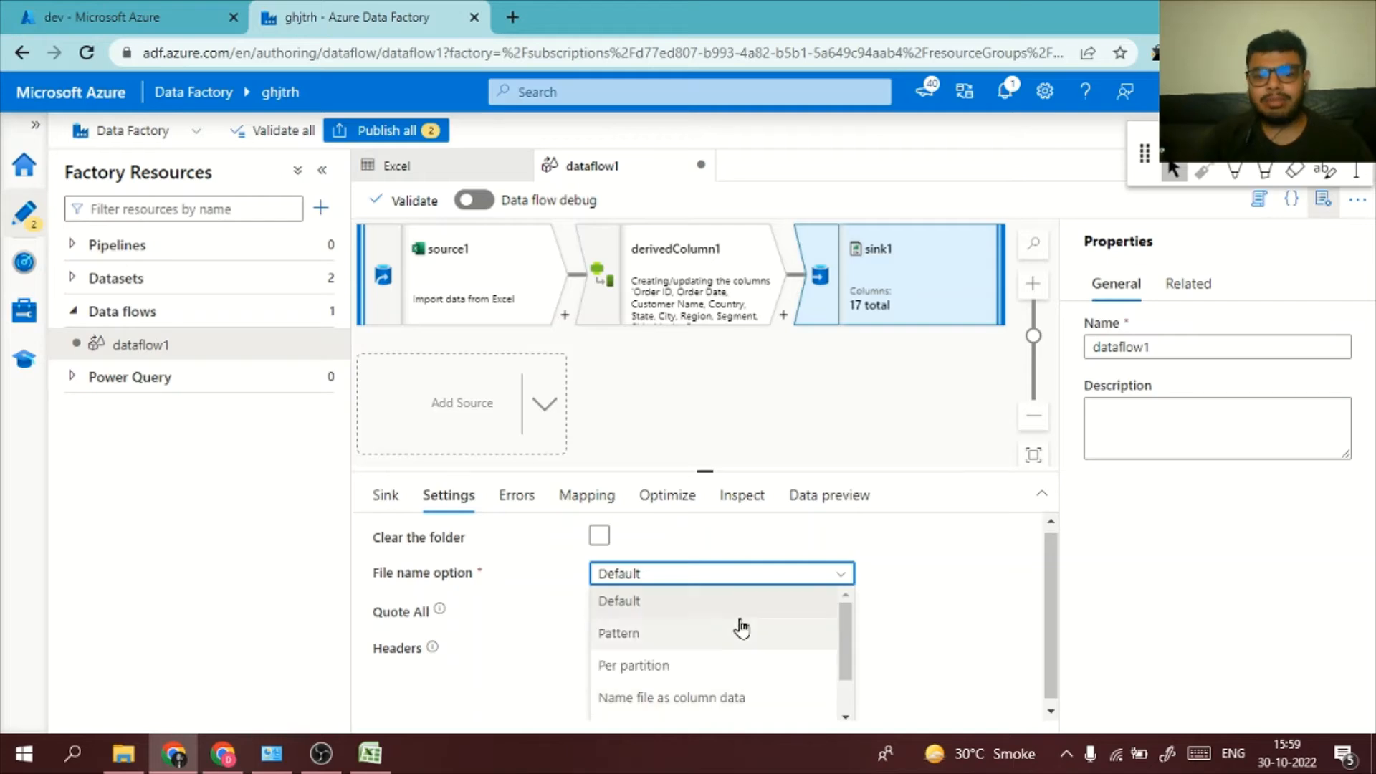
pyautogui.click(765, 609)
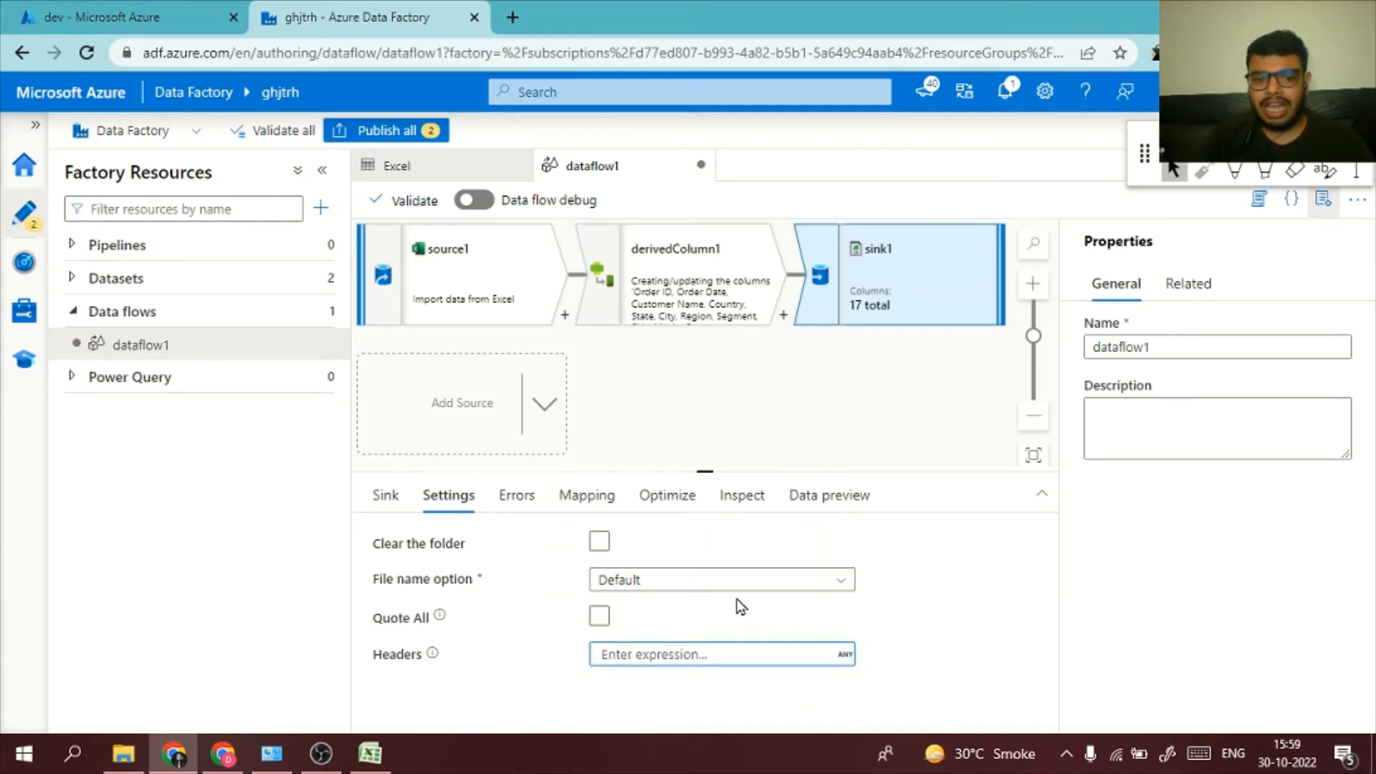
# Enable clearing the folder for the sink and set it to output to a single file named "new"
pyautogui.click(600, 543)
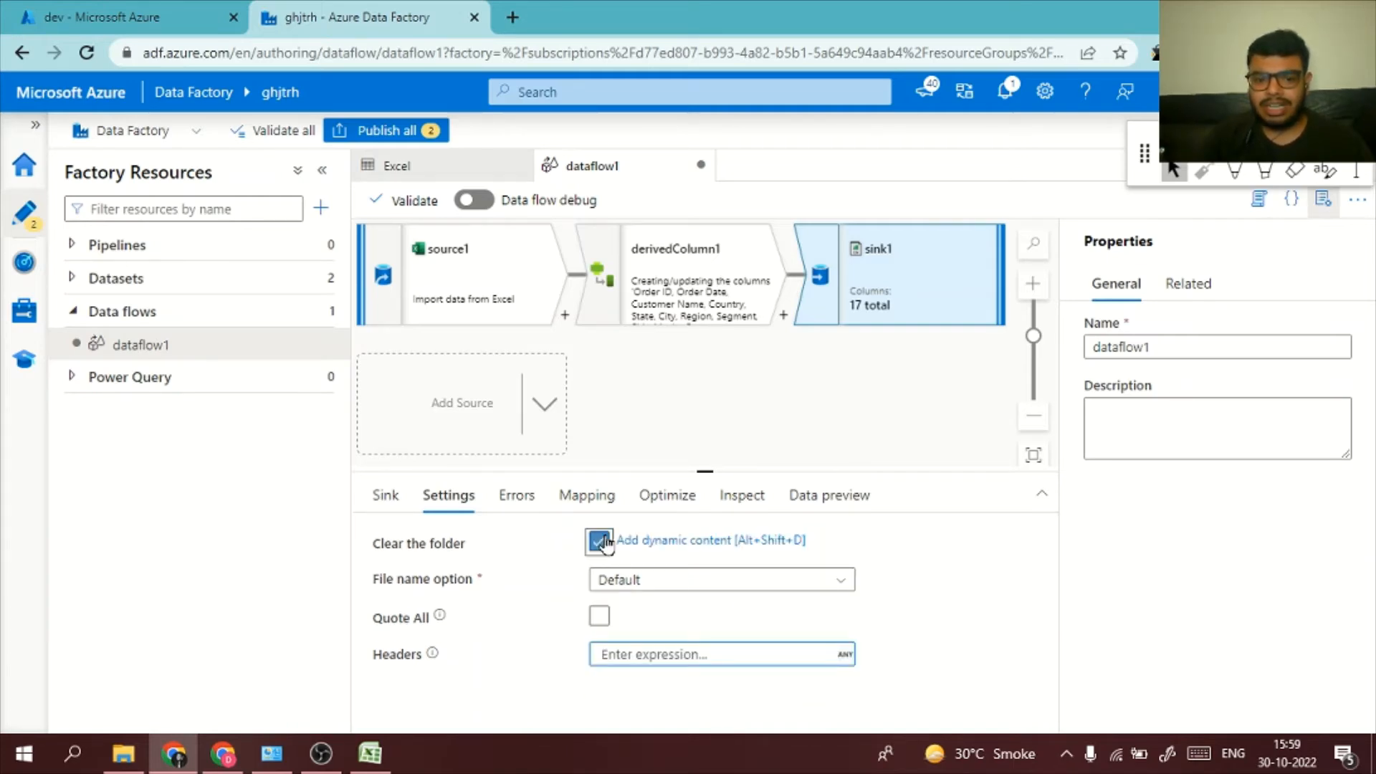
pyautogui.click(629, 583)
pyautogui.scroll(-1, 693, 668)
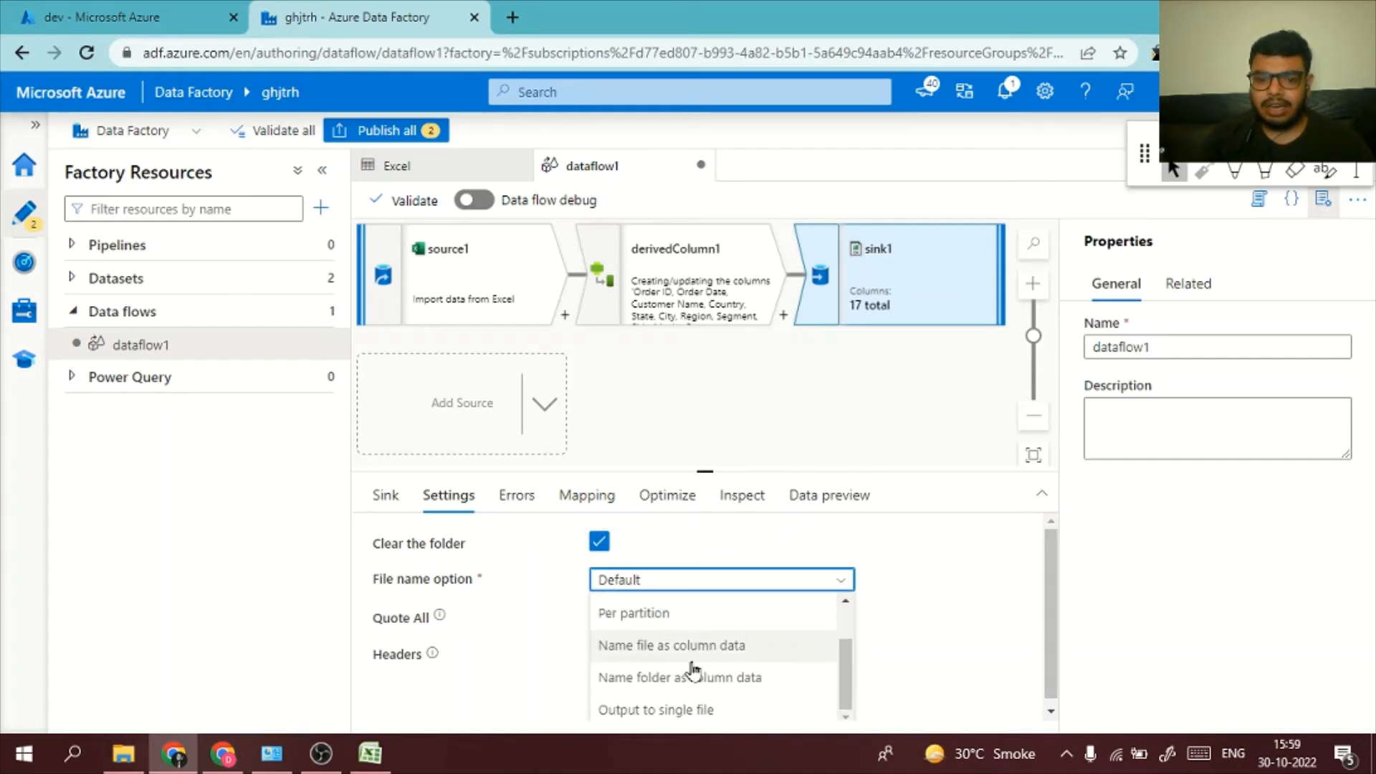
pyautogui.click(672, 711)
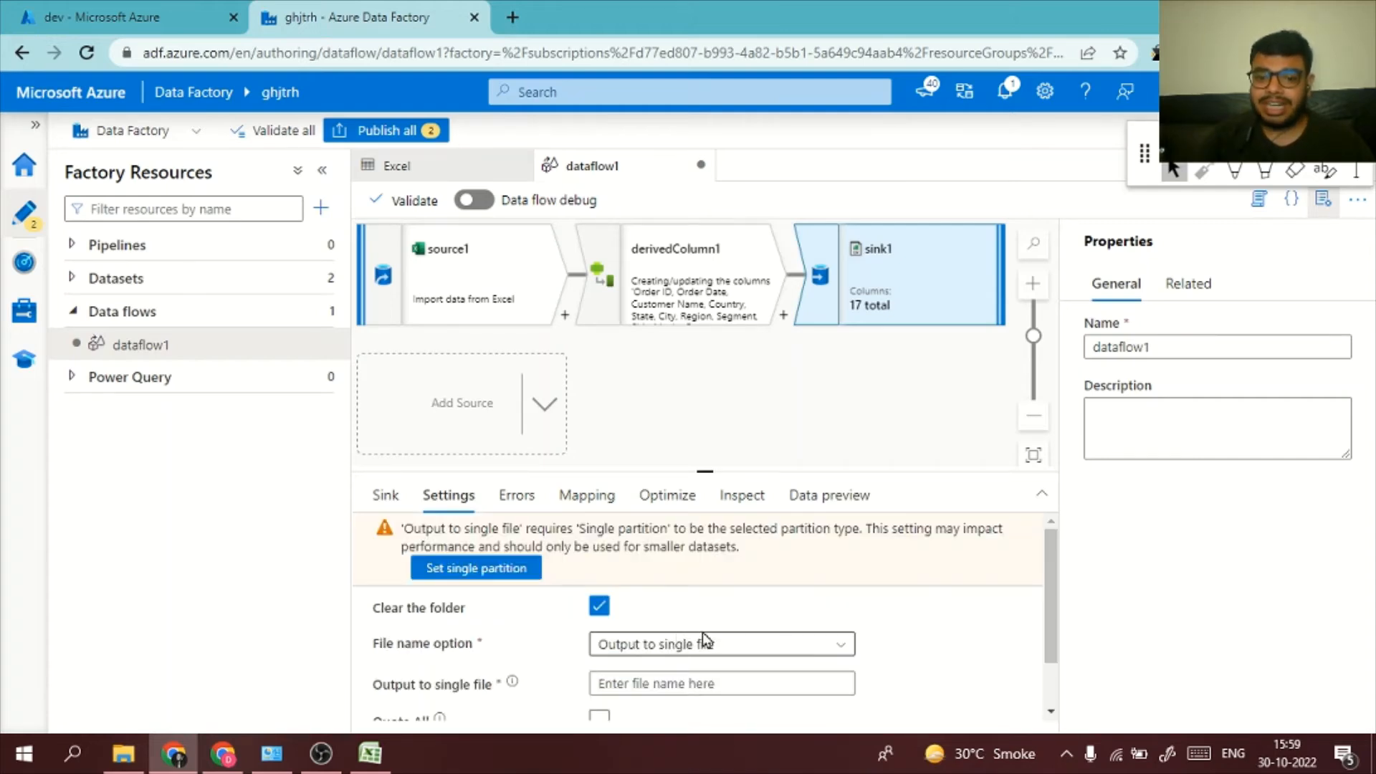
pyautogui.scroll(-1, 761, 647)
pyautogui.click(755, 620)
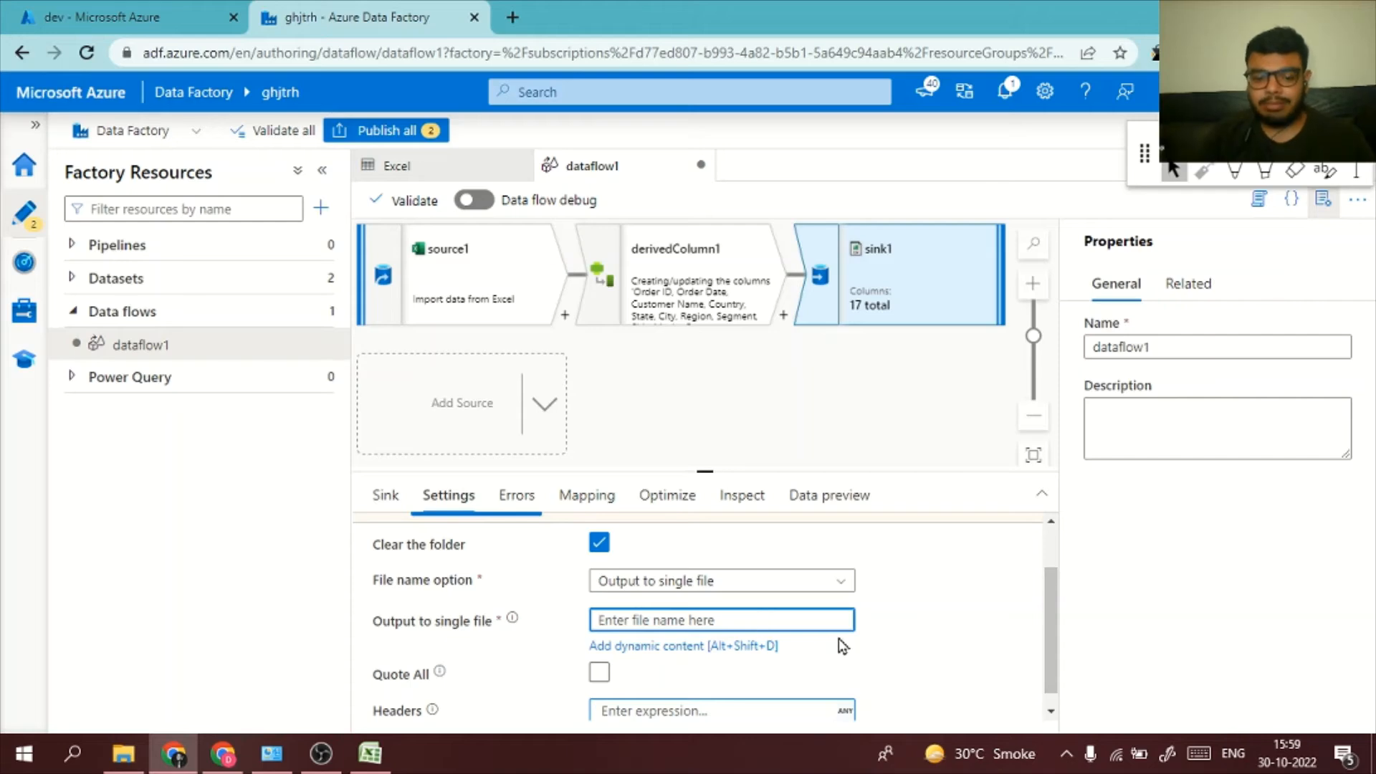
pyautogui.write('new')
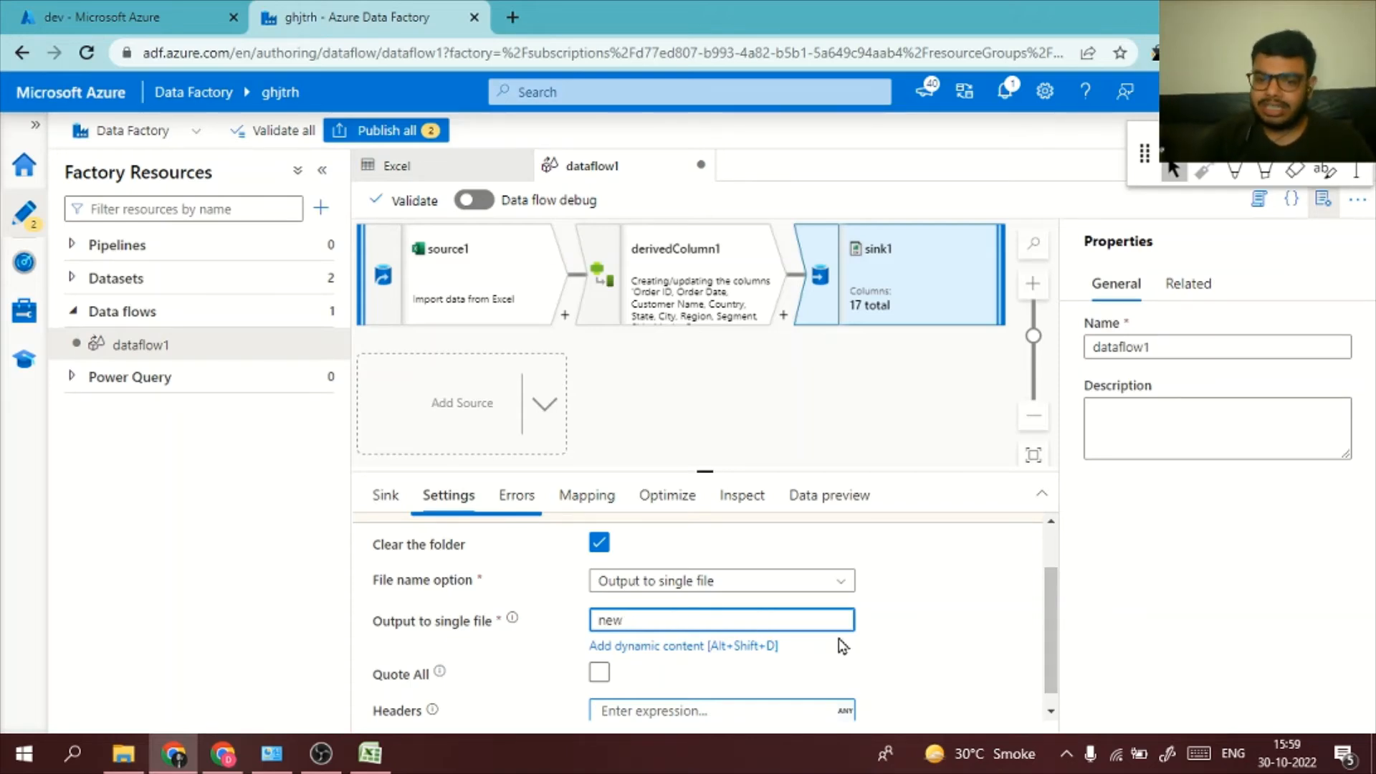
pyautogui.click(948, 640)
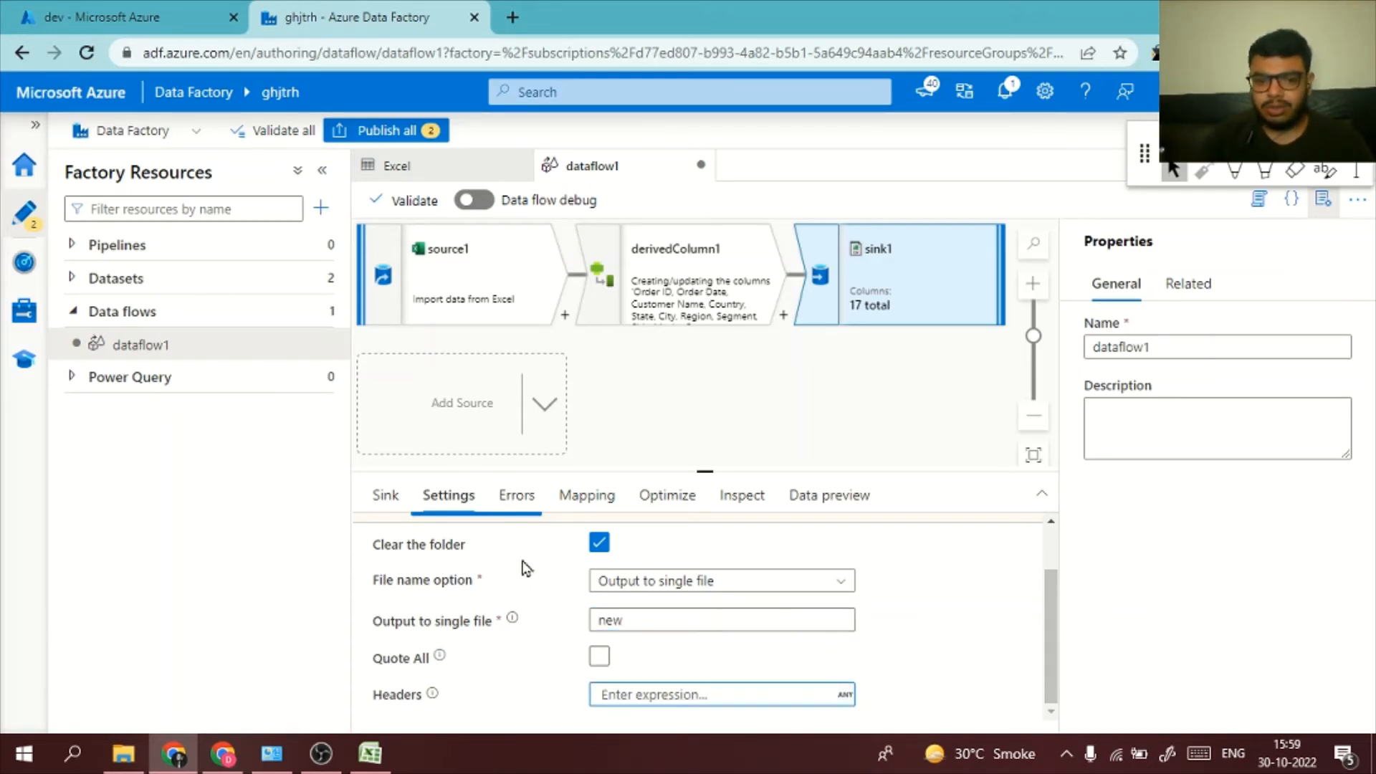
# Try to publish all changes, examine the validation errors for dataflow1, and dismiss the validation output
pyautogui.click(385, 494)
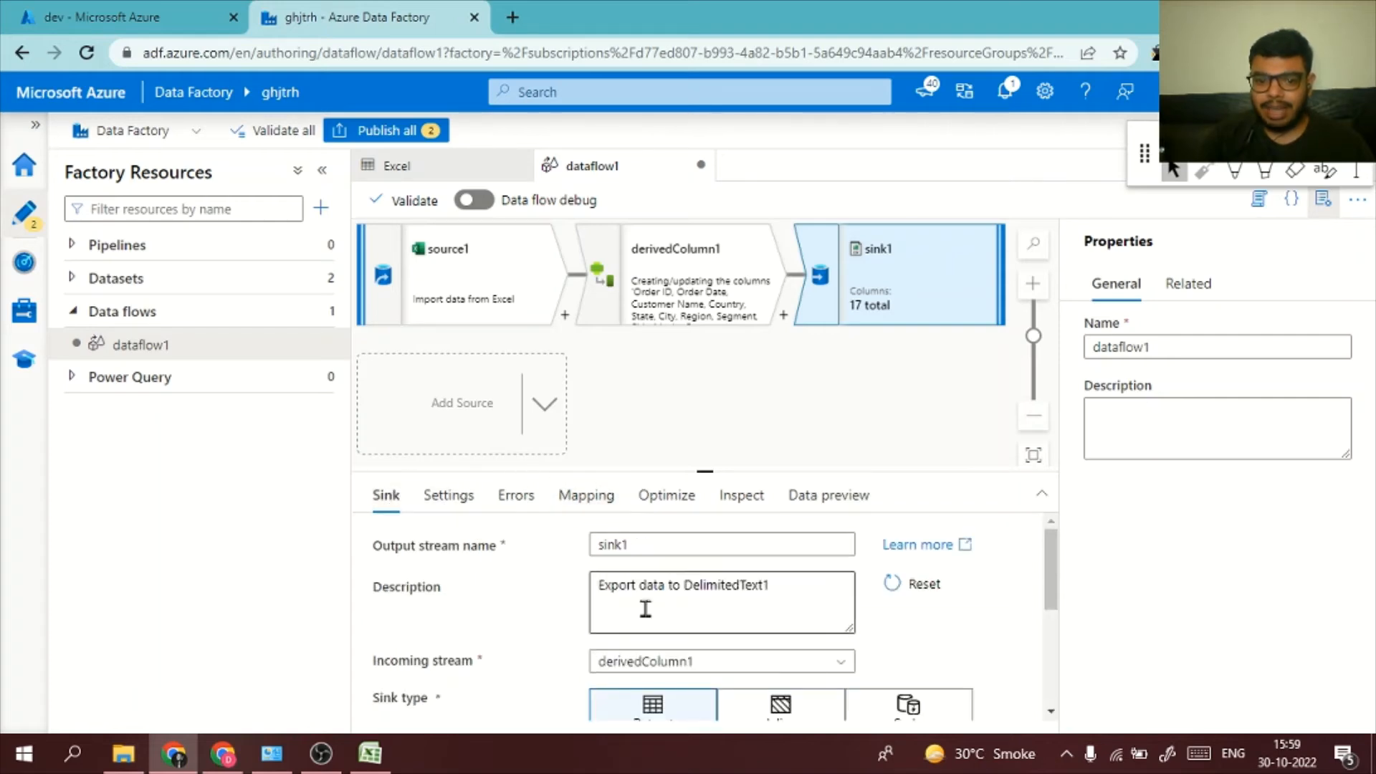
pyautogui.scroll(-5, 645, 609)
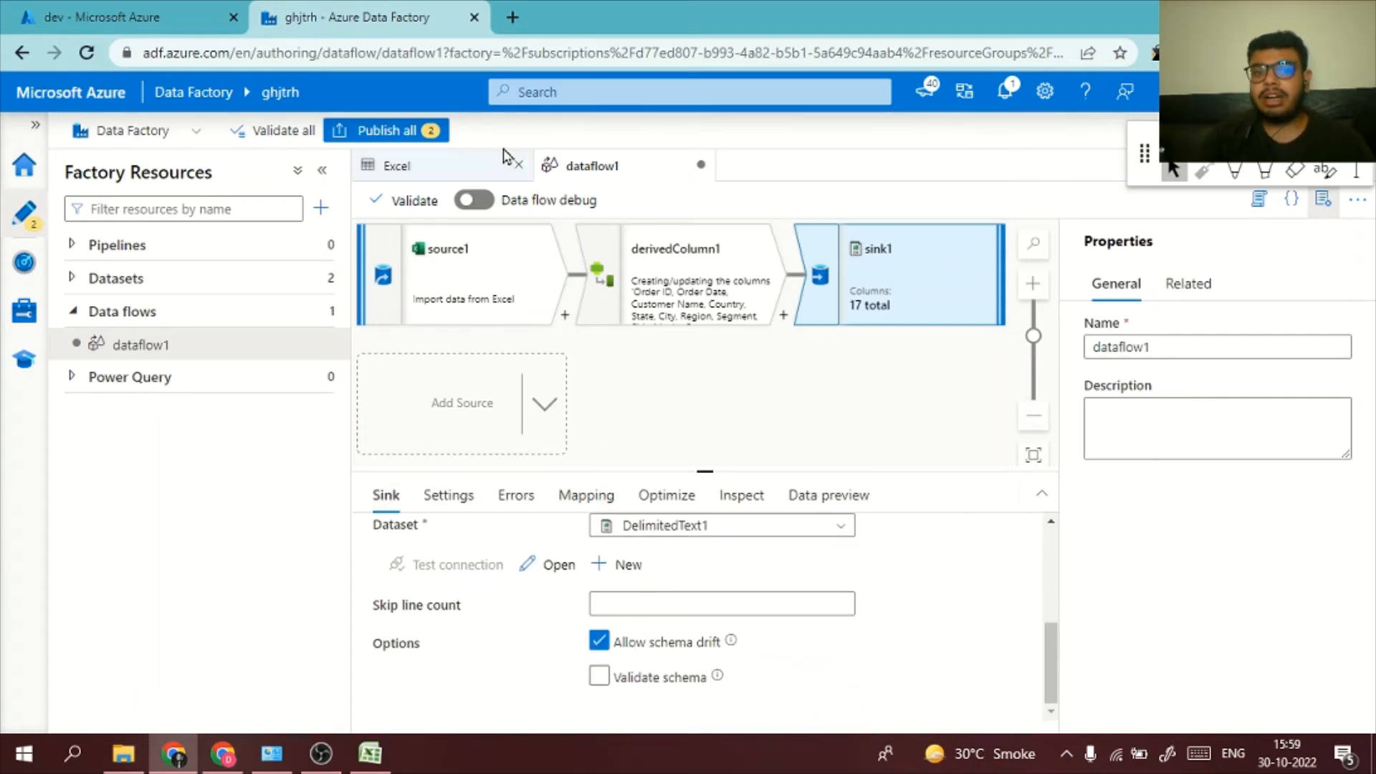
pyautogui.click(423, 131)
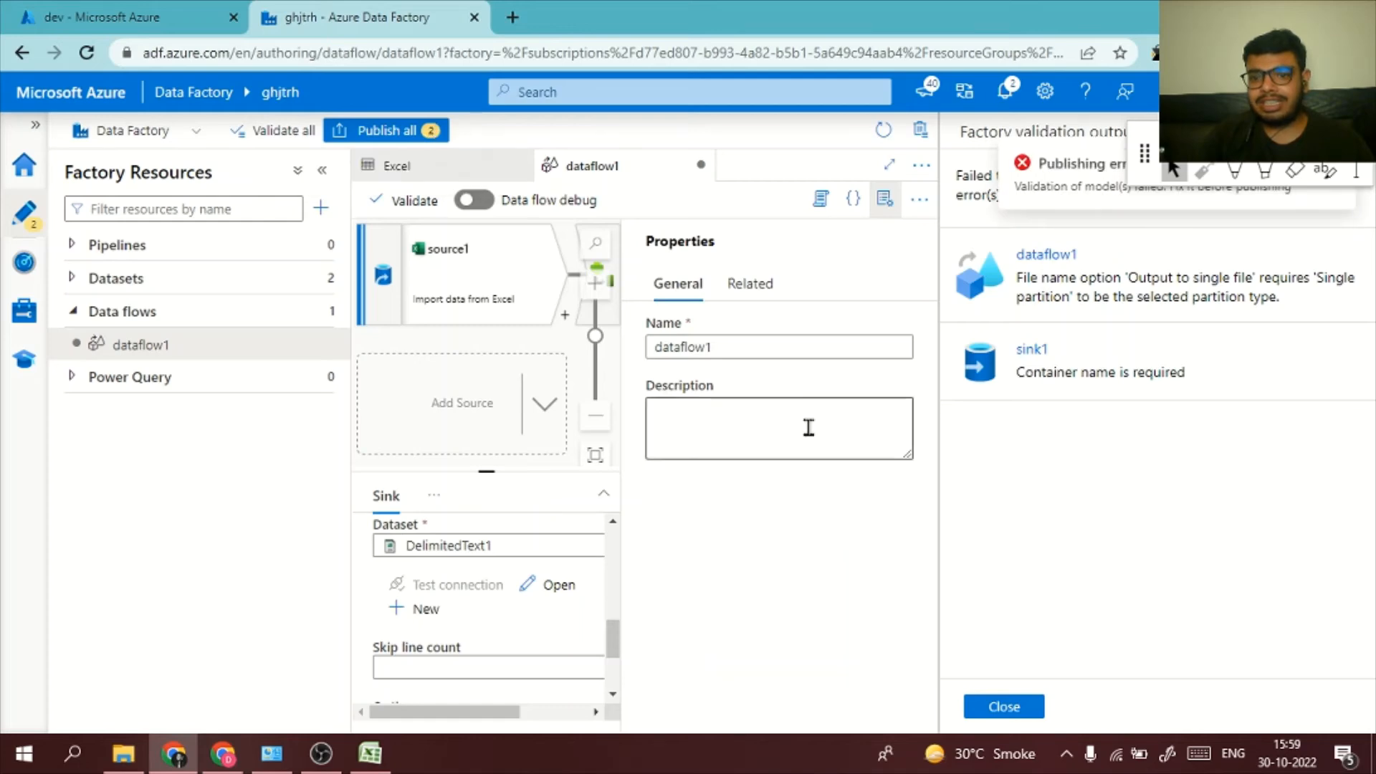
pyautogui.click(1106, 273)
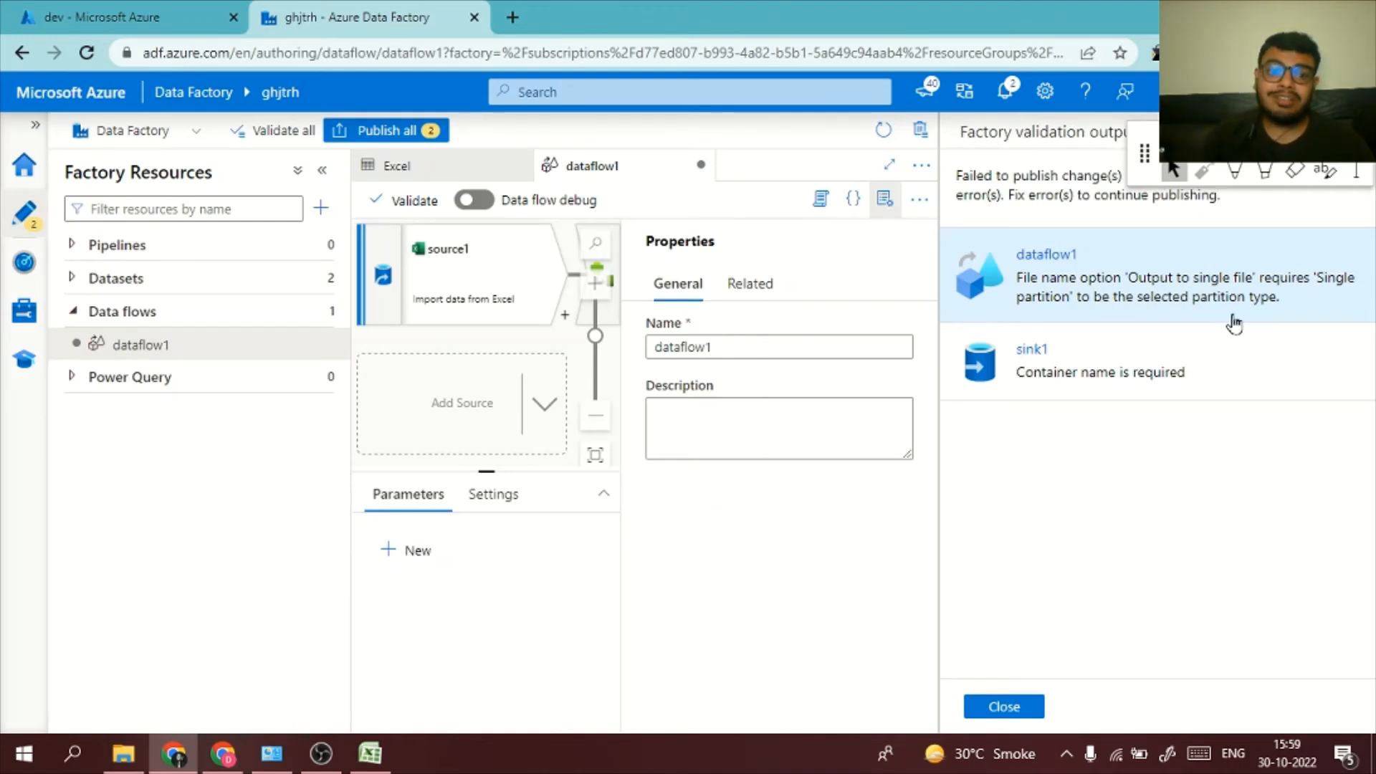
pyautogui.click(278, 350)
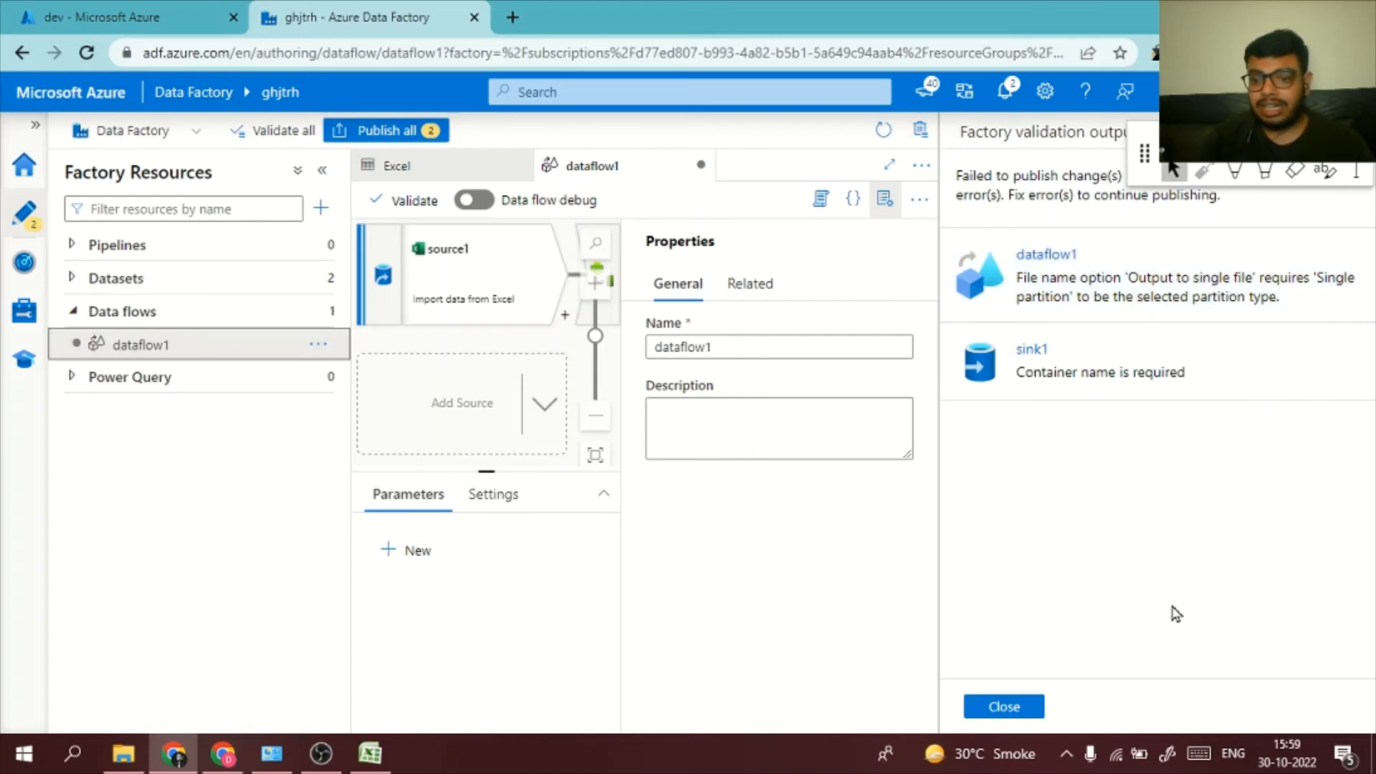
pyautogui.click(1004, 710)
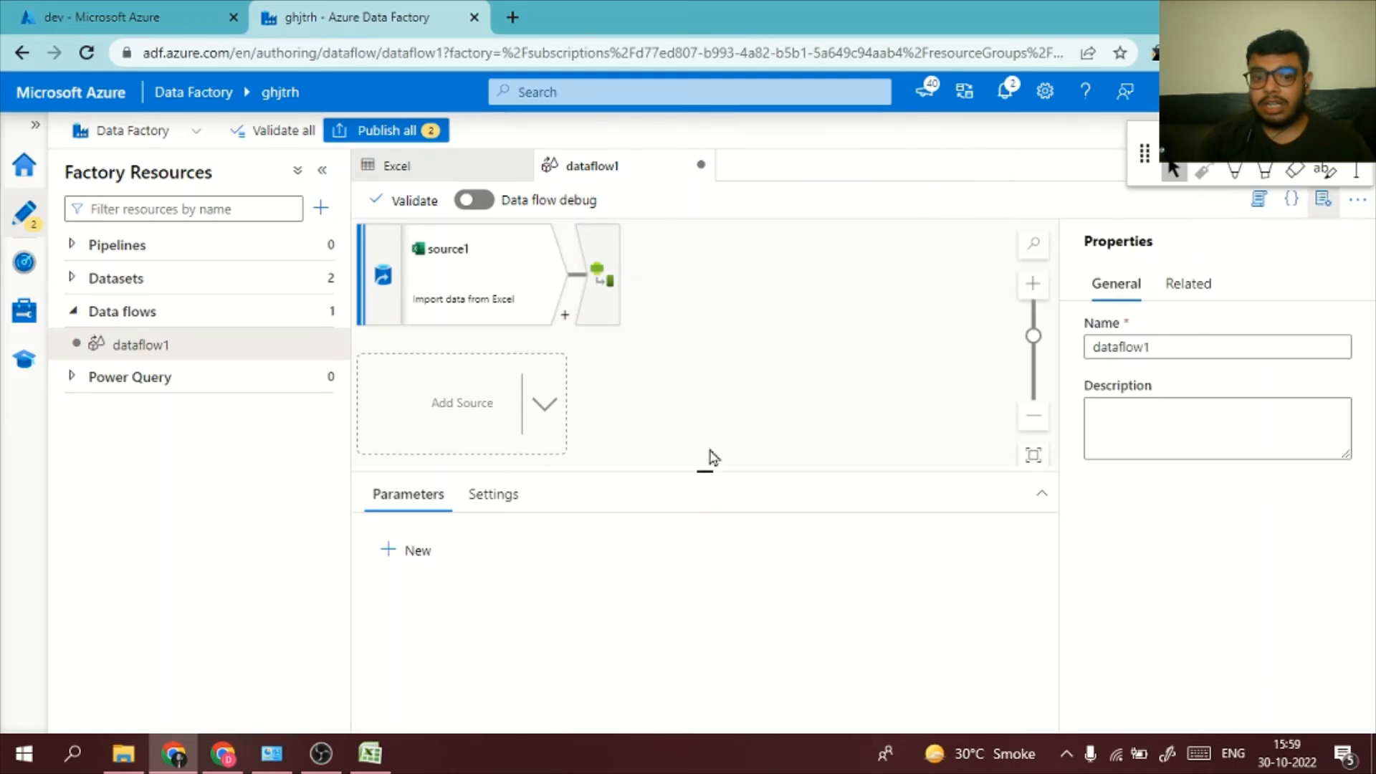
# Set sink1's partition option to Single partition
pyautogui.click(901, 300)
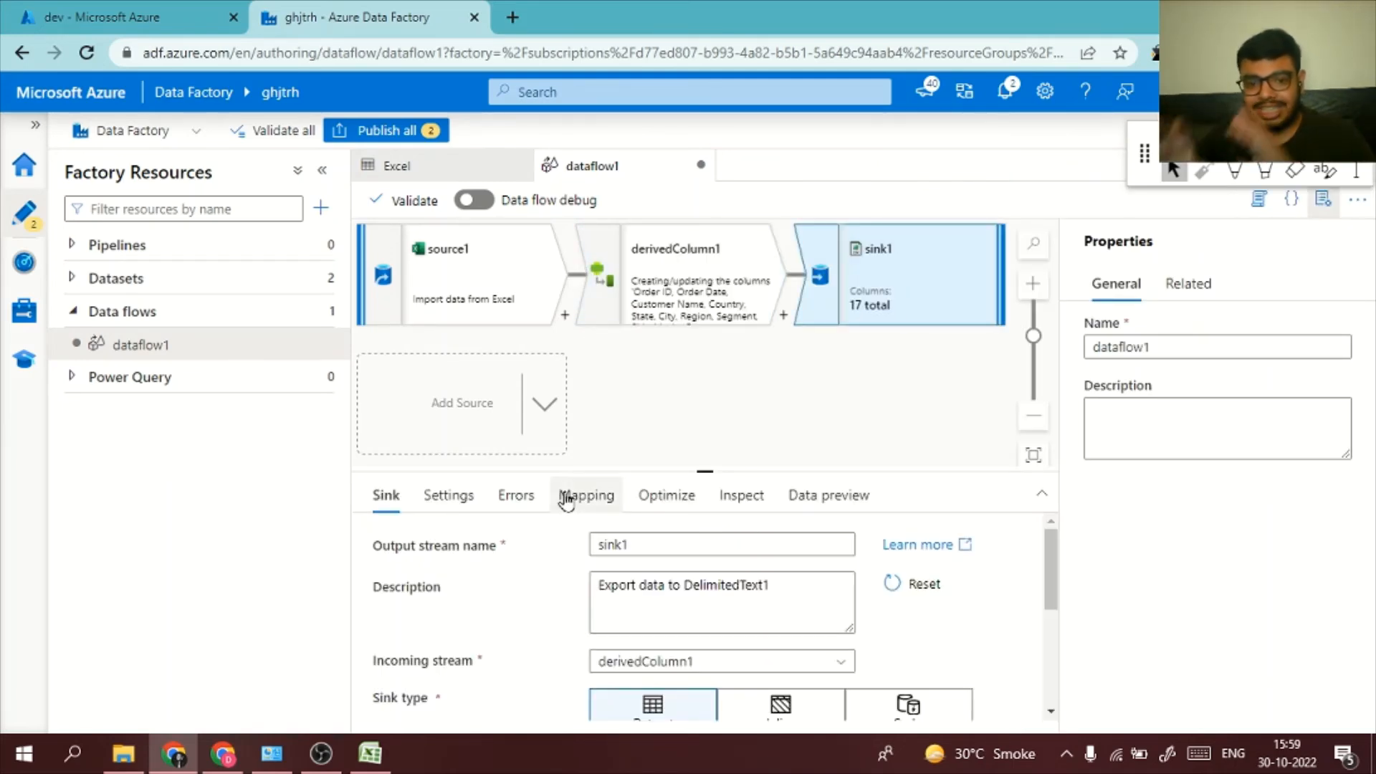
pyautogui.click(808, 510)
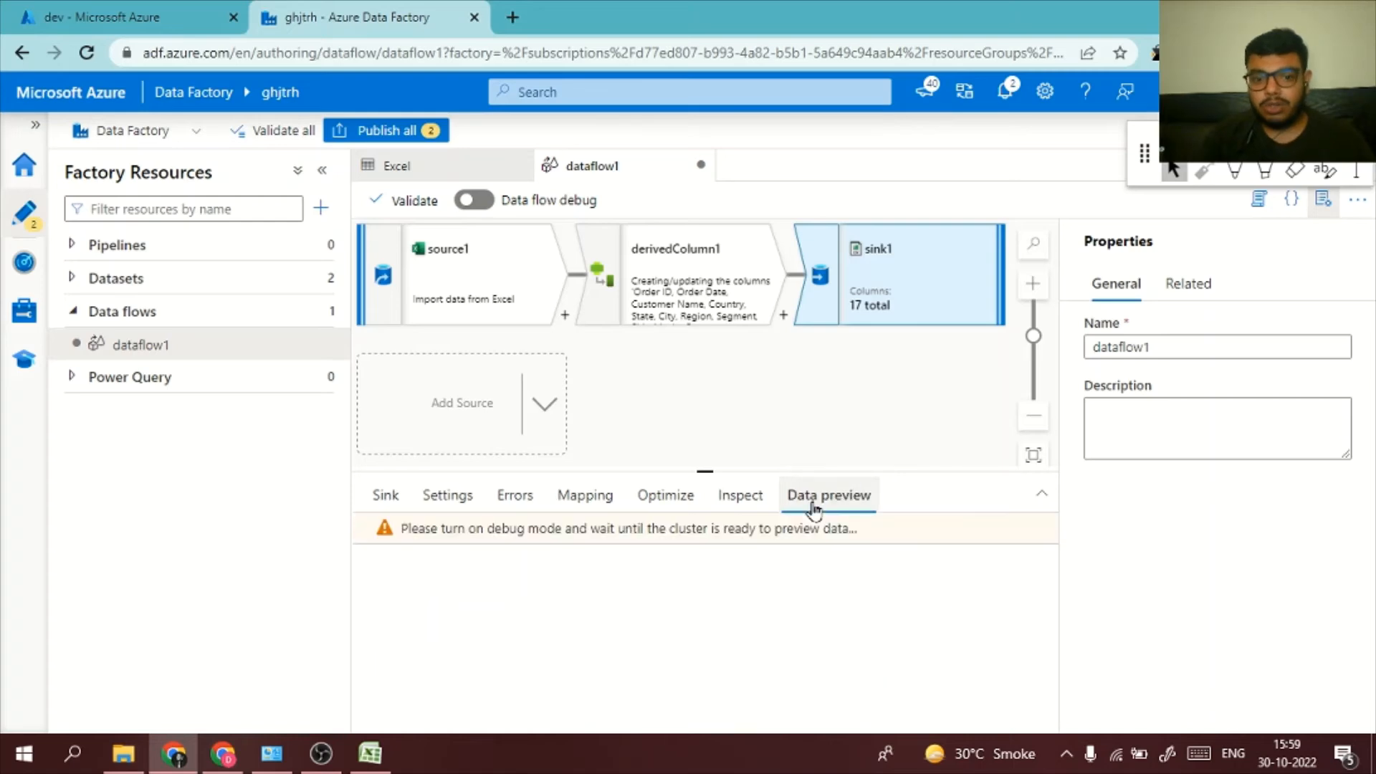
pyautogui.click(729, 511)
pyautogui.click(691, 504)
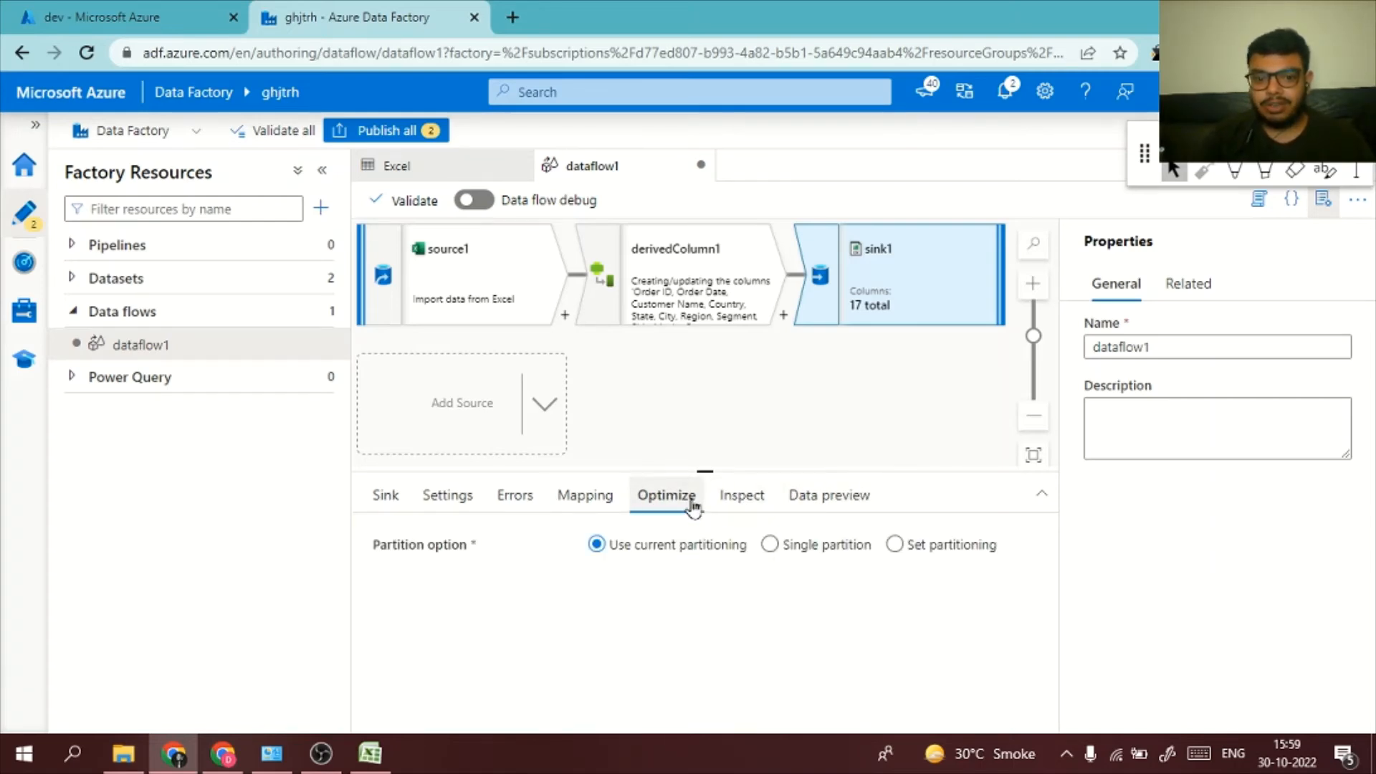
pyautogui.click(804, 546)
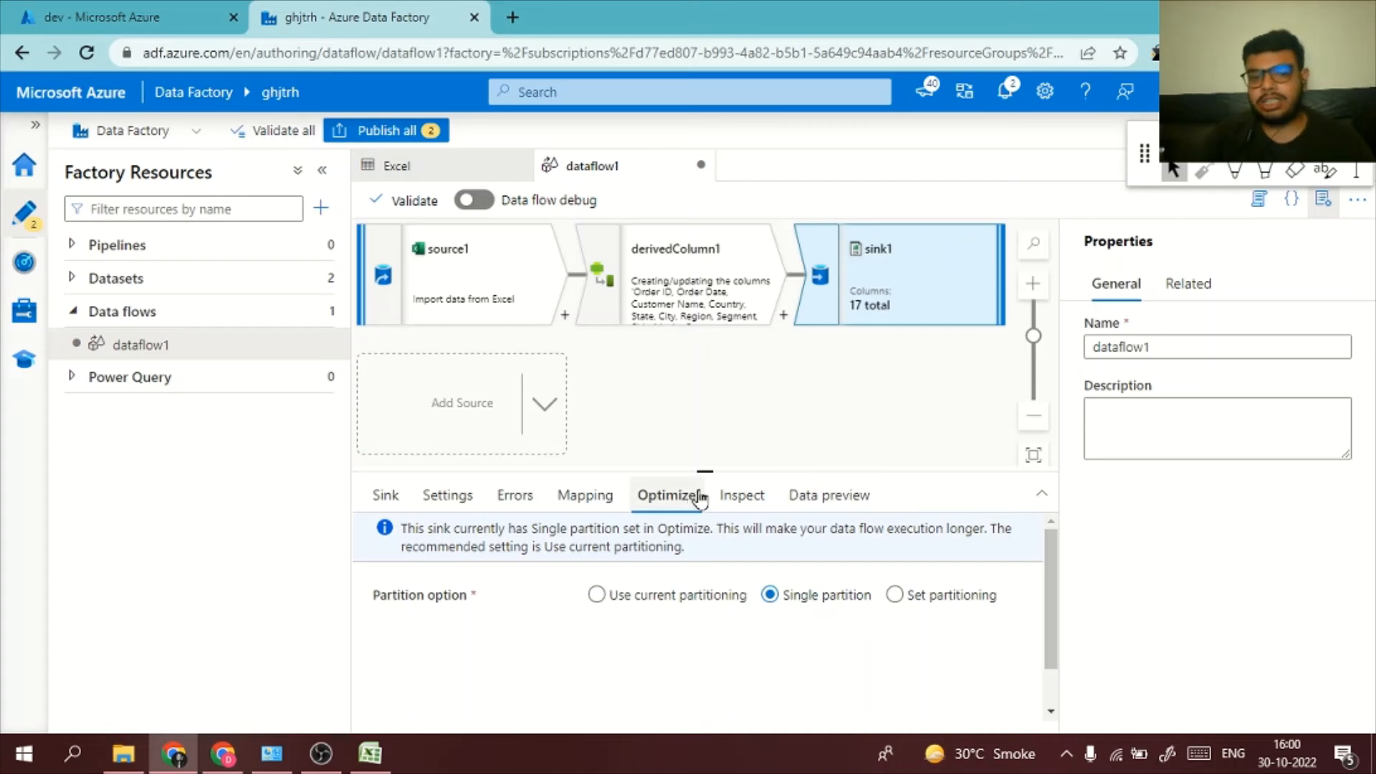
# Try publishing all changes again and open the sink's dataset from the container name validation error
pyautogui.click(393, 132)
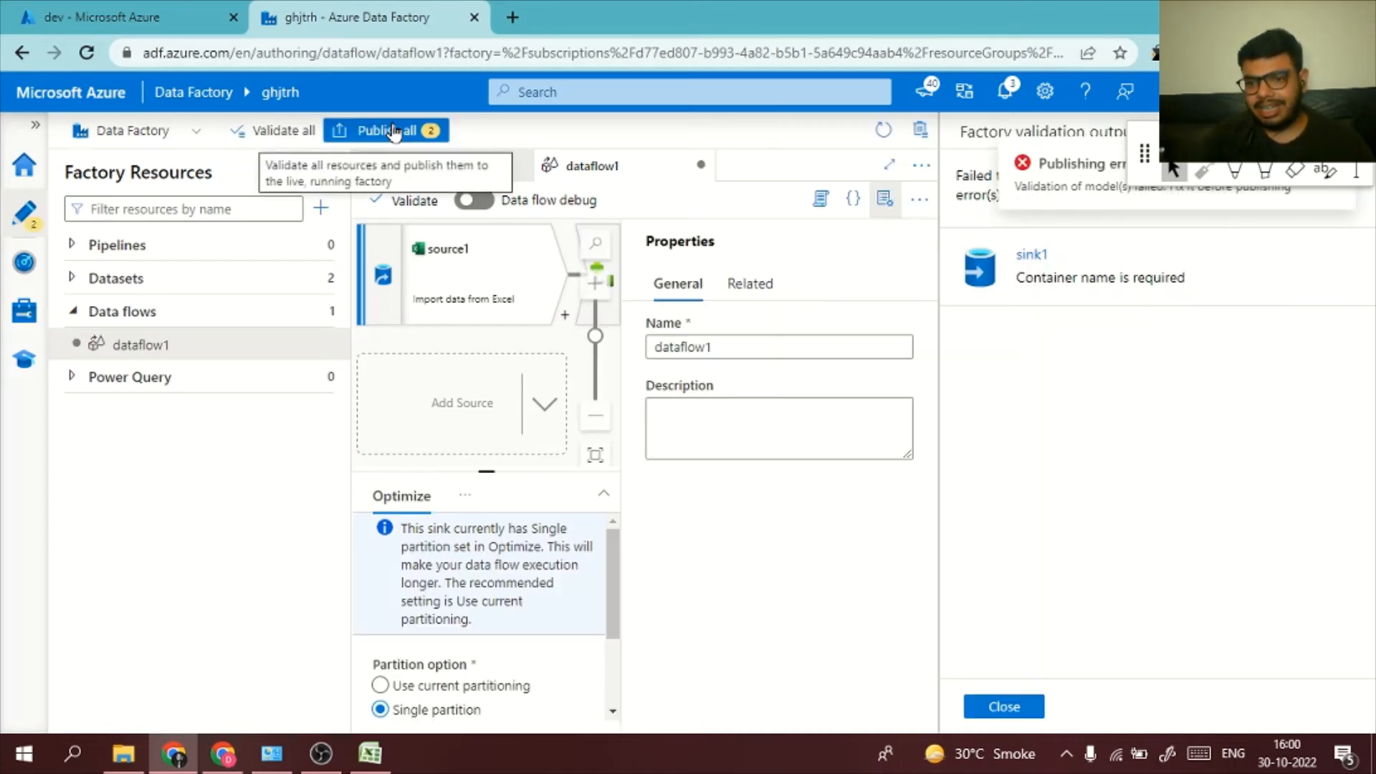
pyautogui.click(1159, 283)
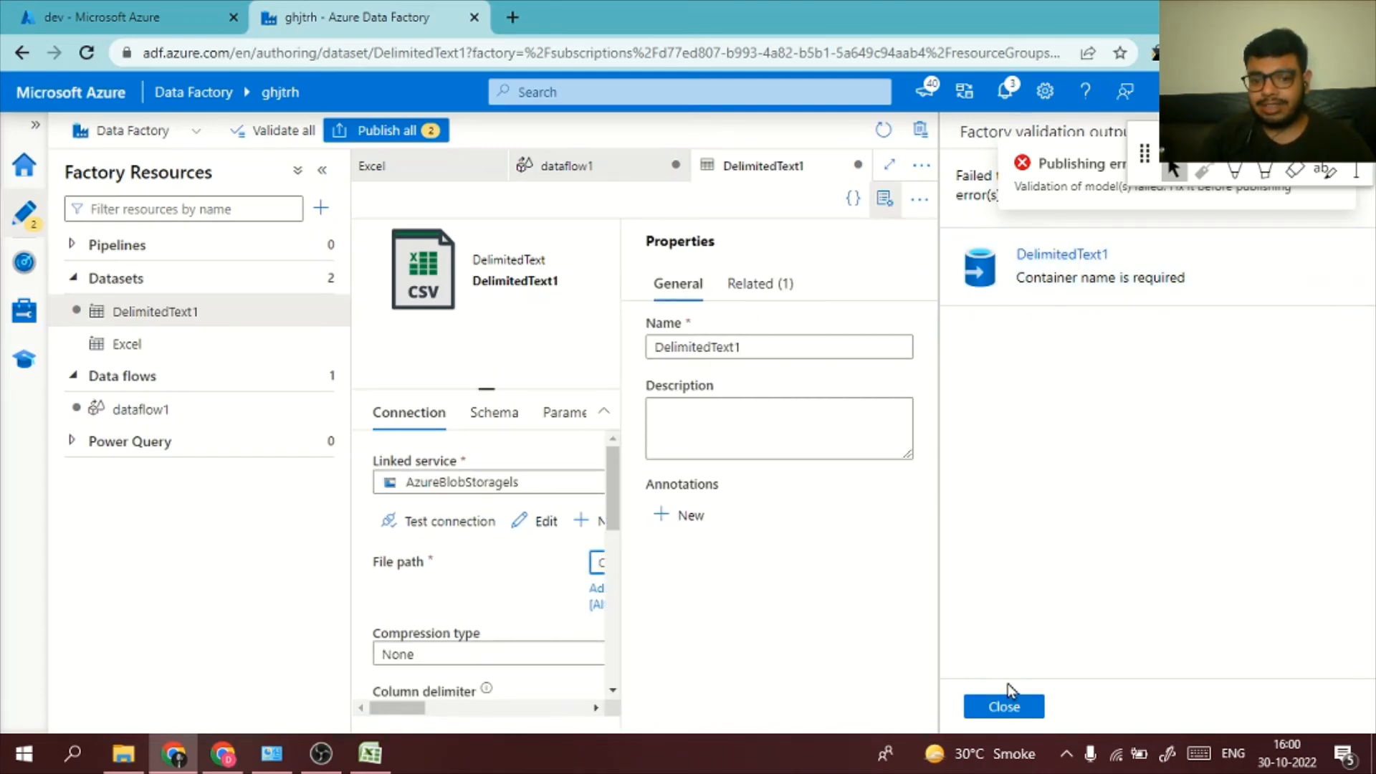
# Set the DelimitedText1 dataset's file path container to dev, matching the storage container, and publish all pending changes
pyautogui.click(1004, 707)
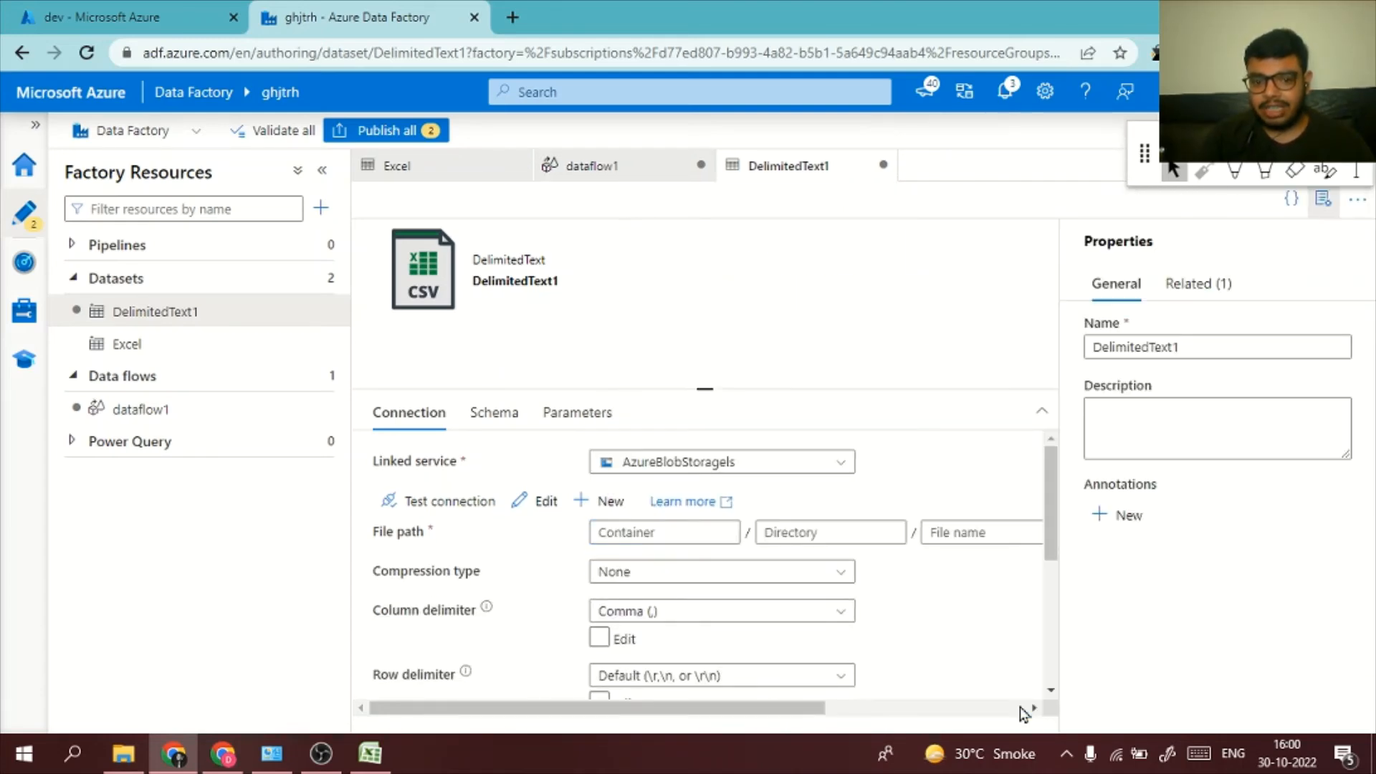
pyautogui.click(686, 532)
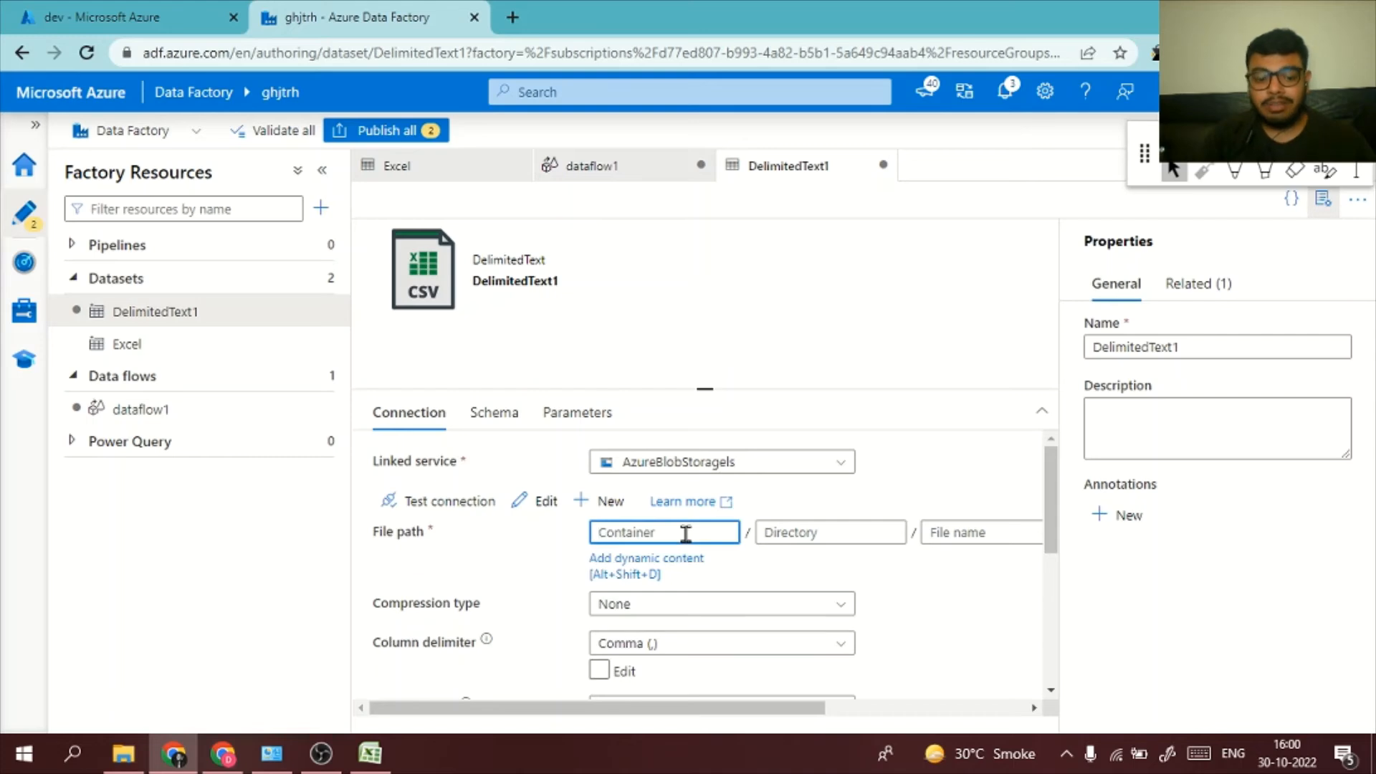
pyautogui.write('de')
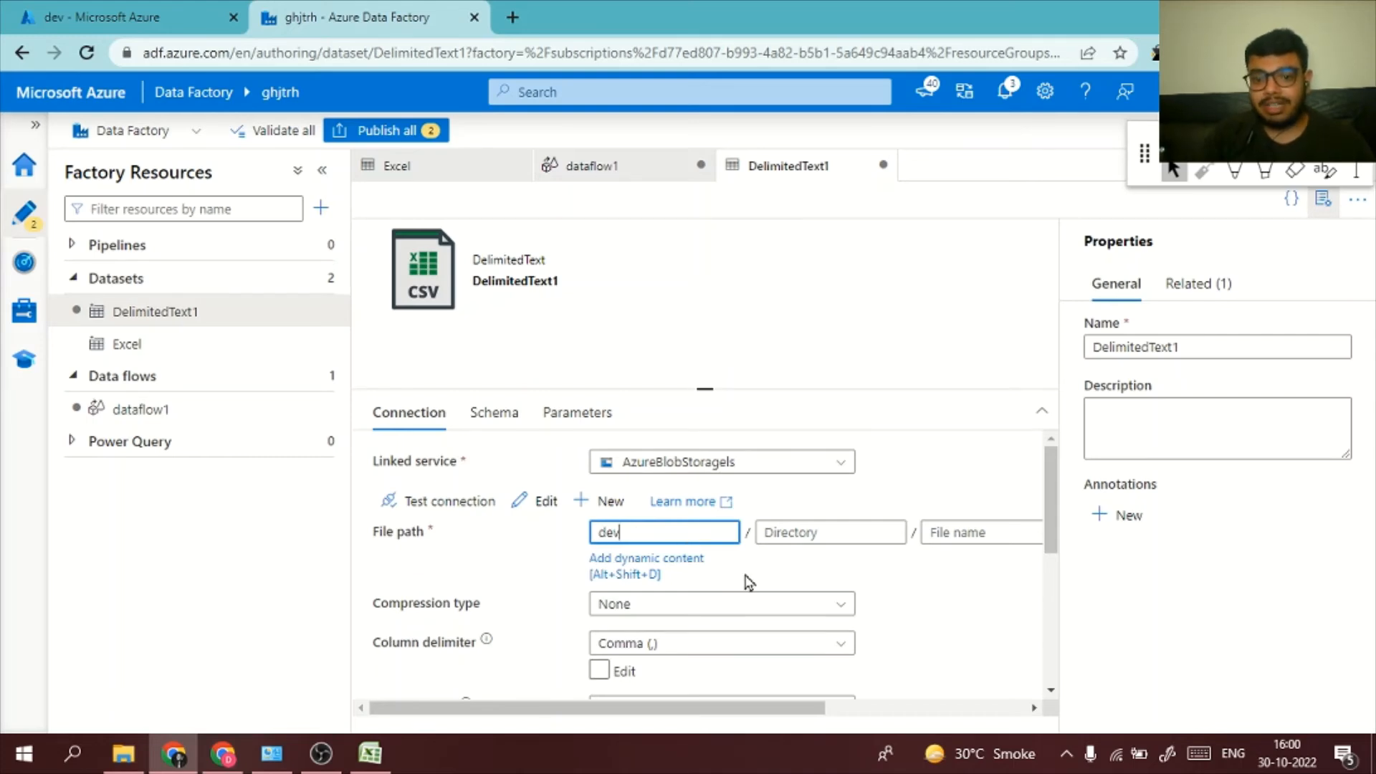
pyautogui.write('v')
pyautogui.click(100, 17)
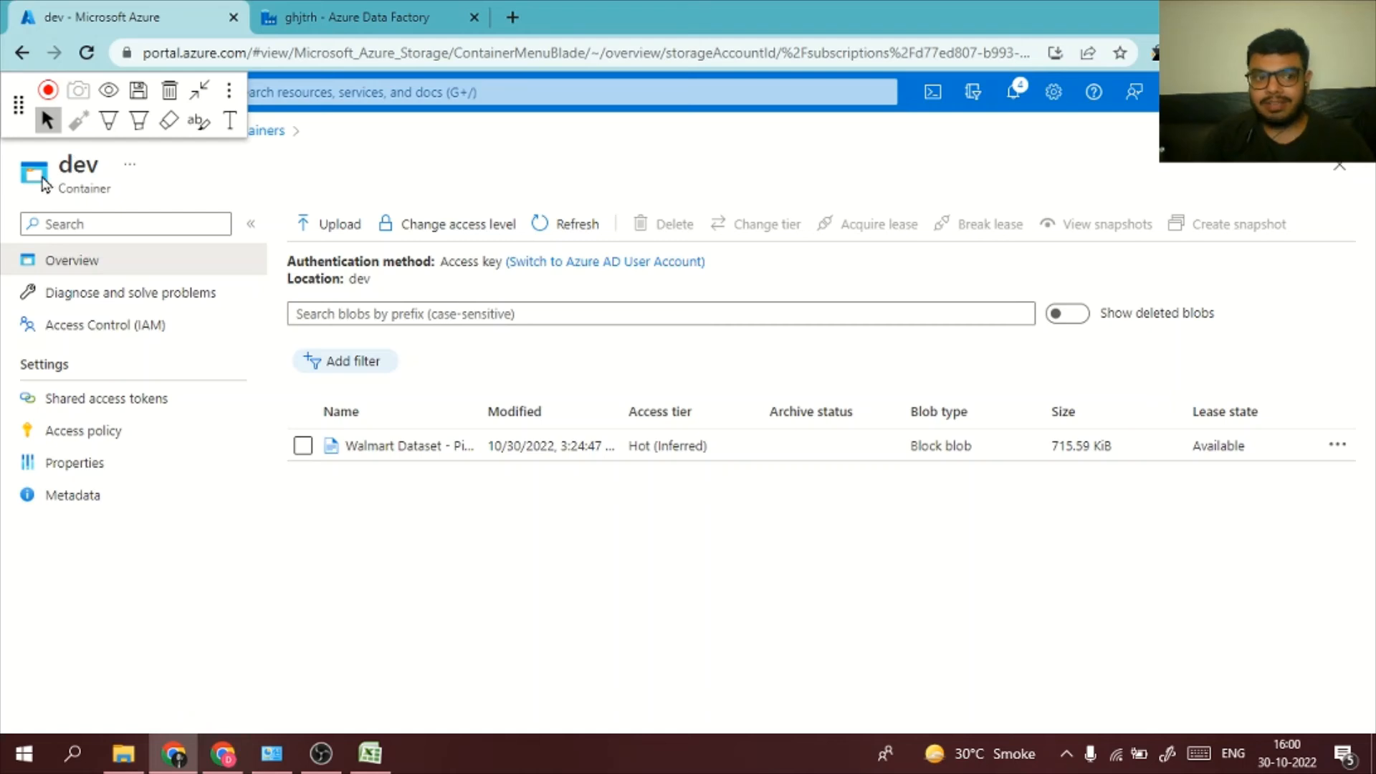
pyautogui.click(344, 18)
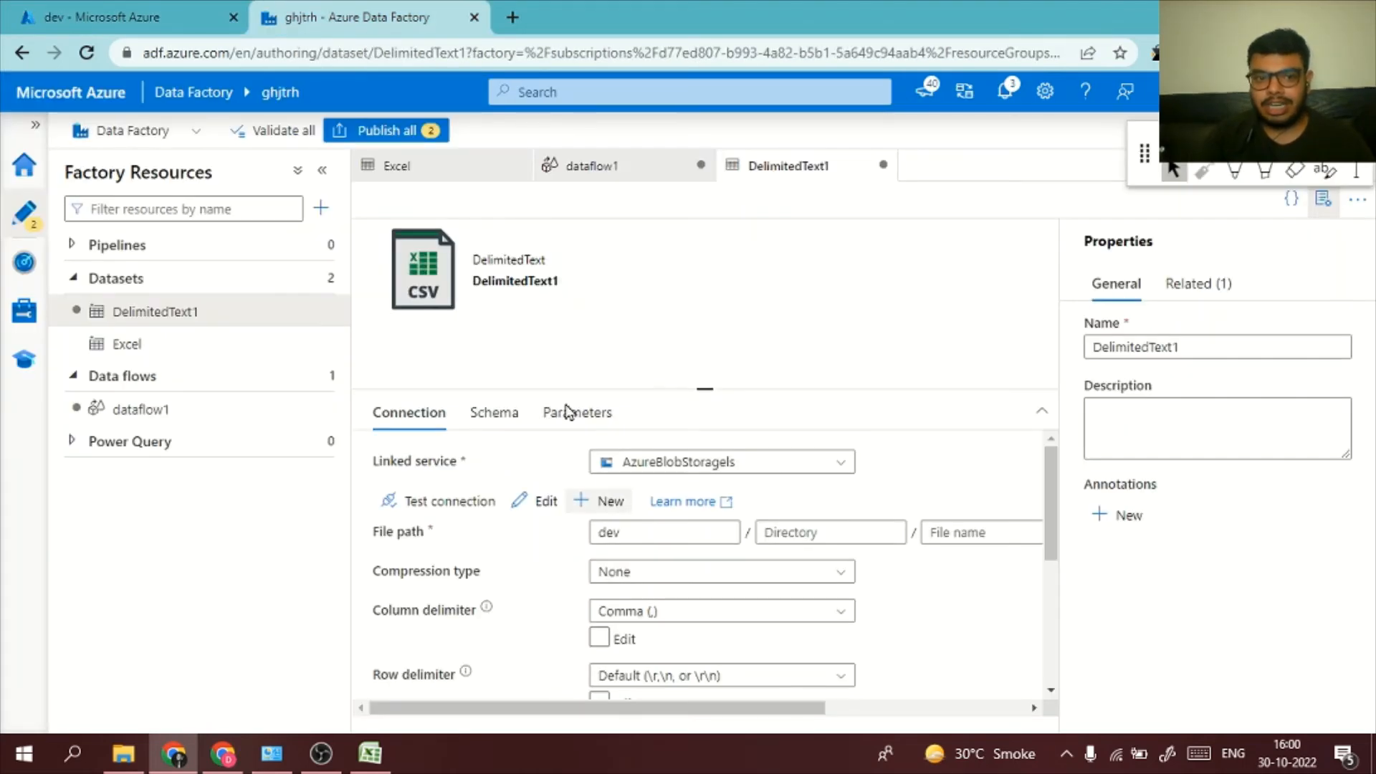
pyautogui.click(432, 132)
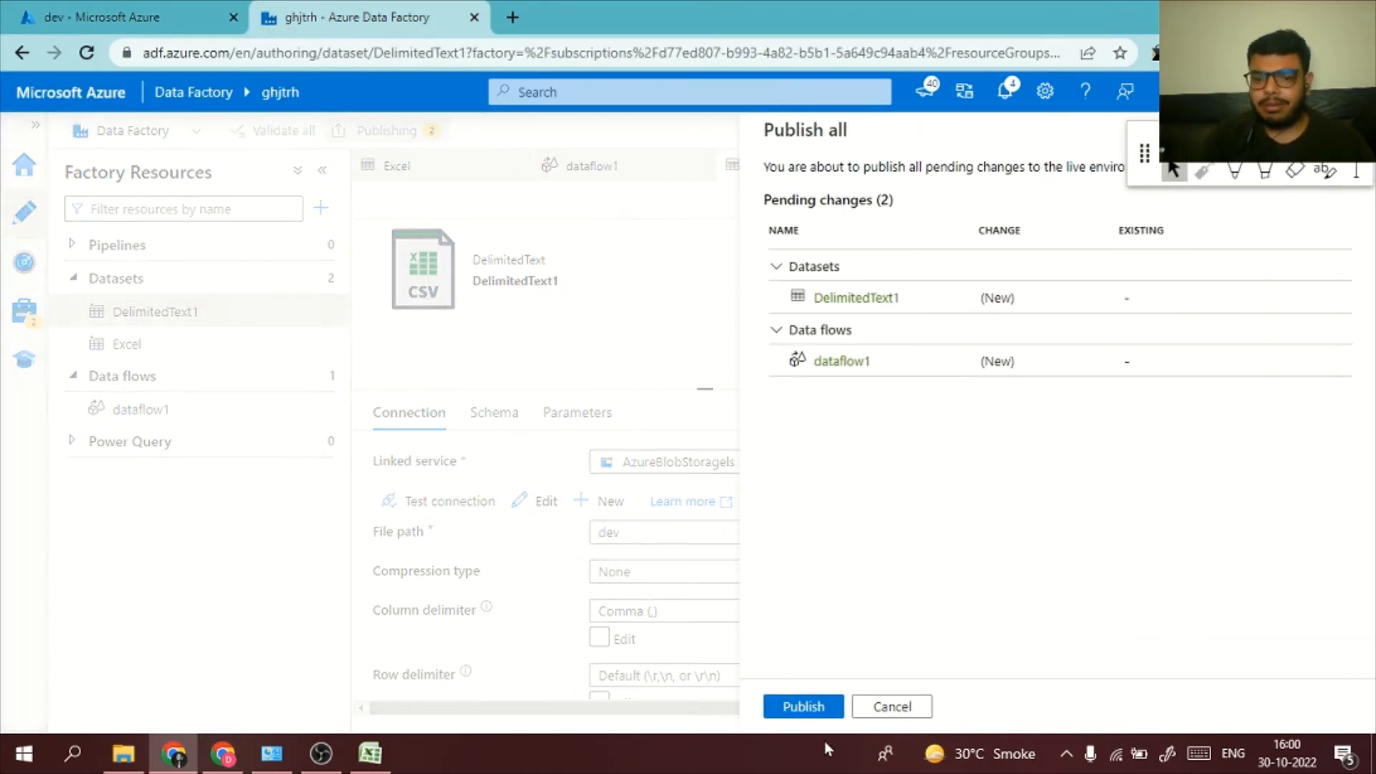
pyautogui.click(818, 700)
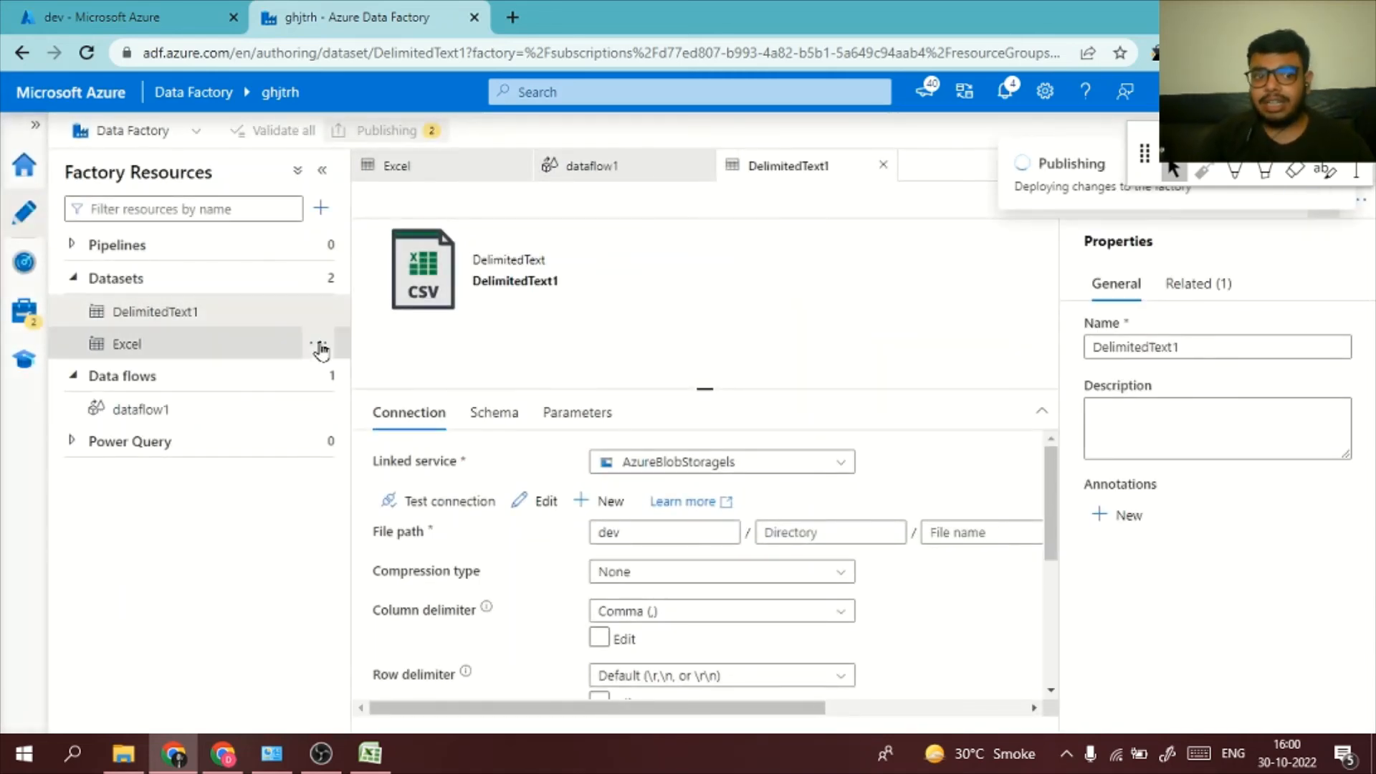
# Review dataflow1's source projection and derived column settings, and check the derived column's data preview
pyautogui.click(161, 409)
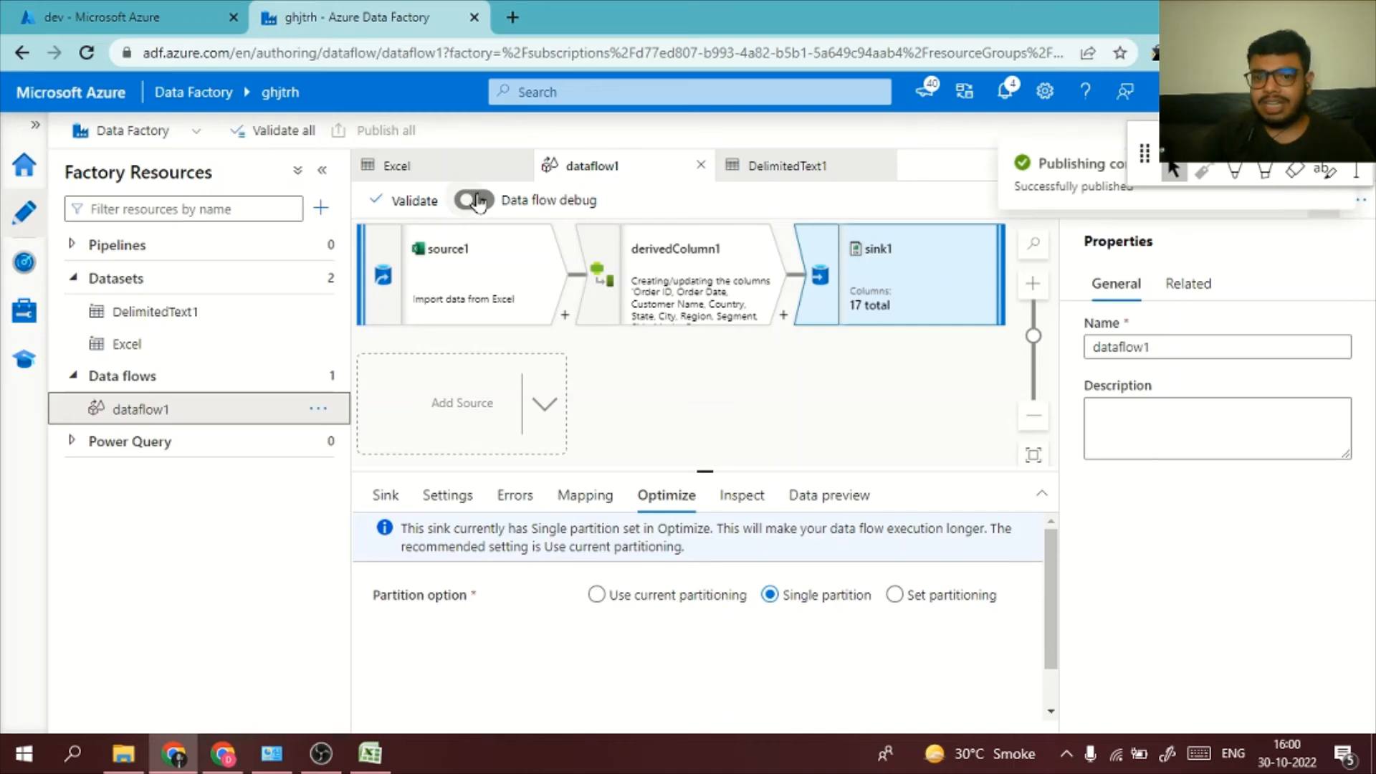
pyautogui.click(494, 278)
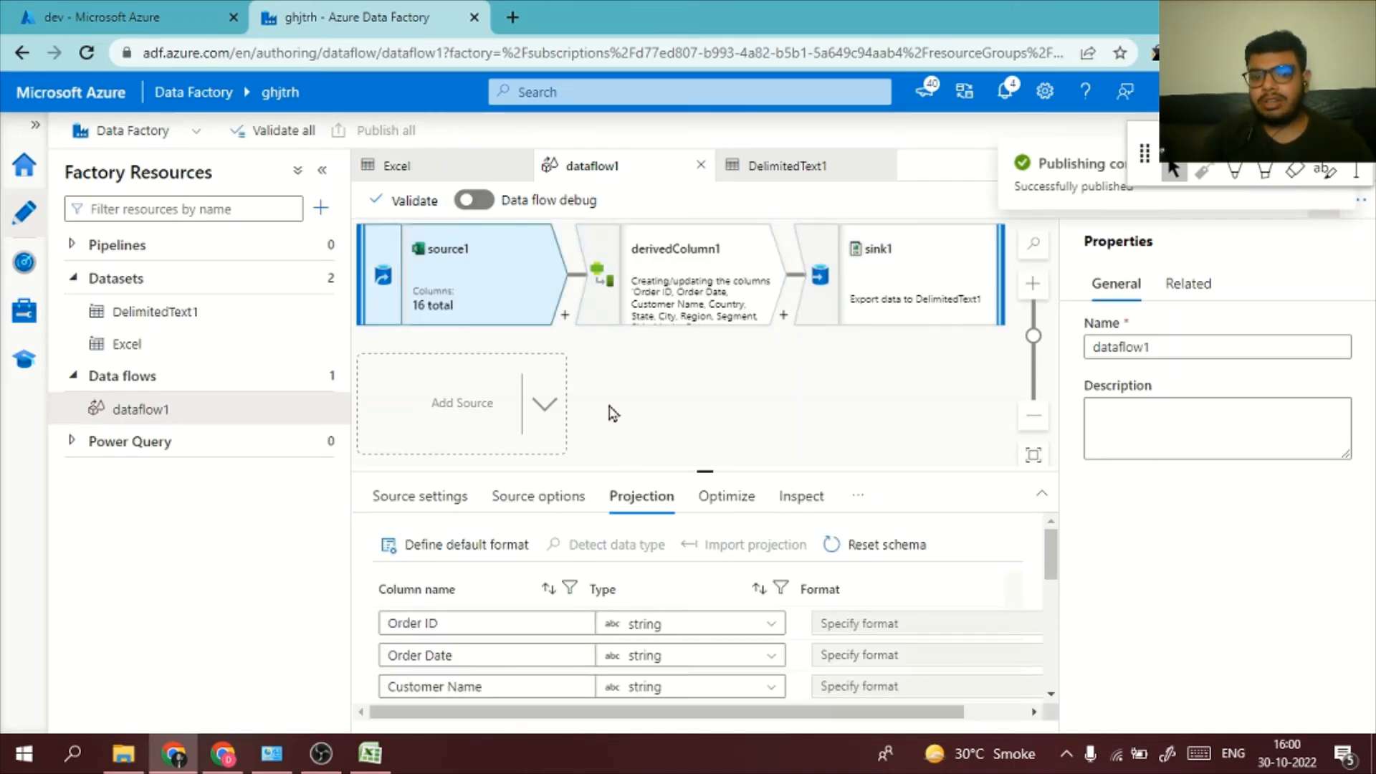
pyautogui.click(656, 322)
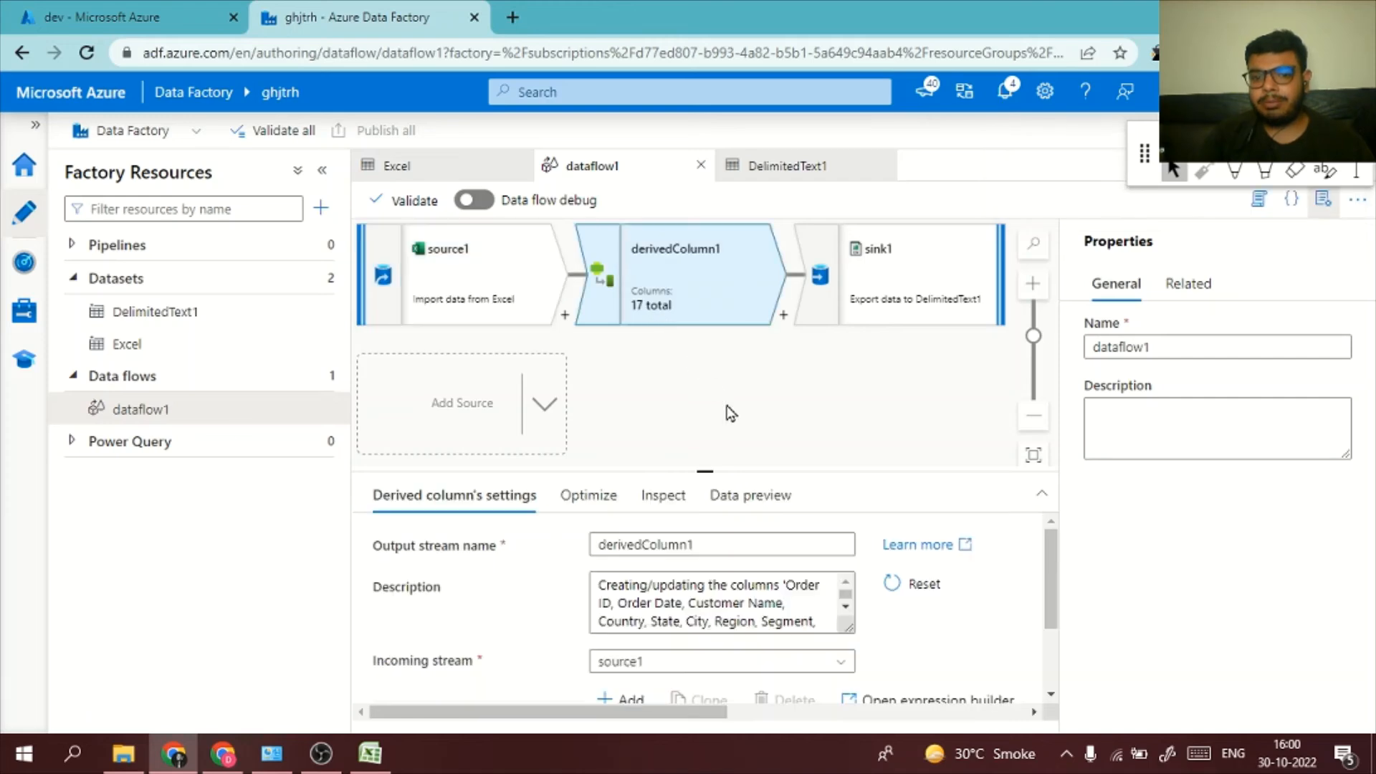
pyautogui.click(738, 505)
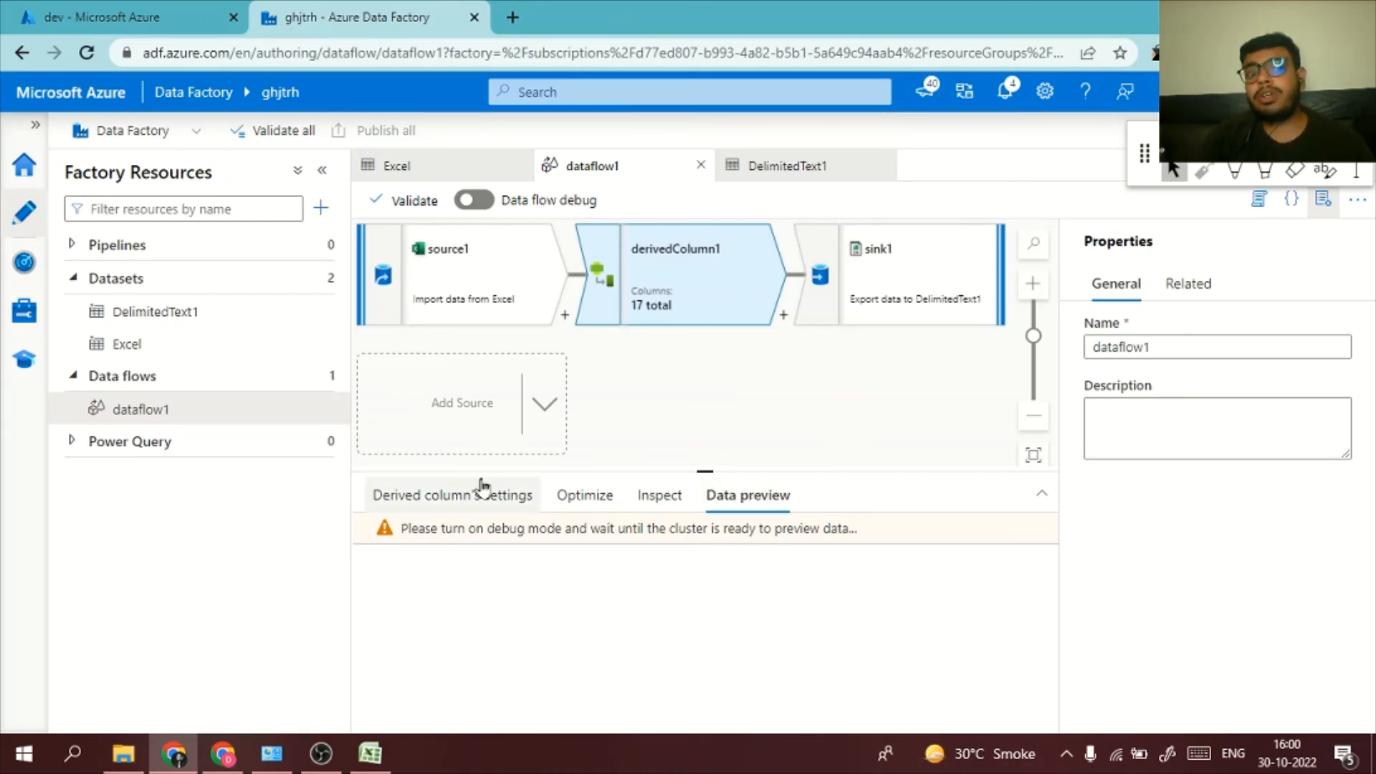
# Create a new pipeline and place a Data flow activity on its canvas
pyautogui.click(228, 247)
pyautogui.click(317, 248)
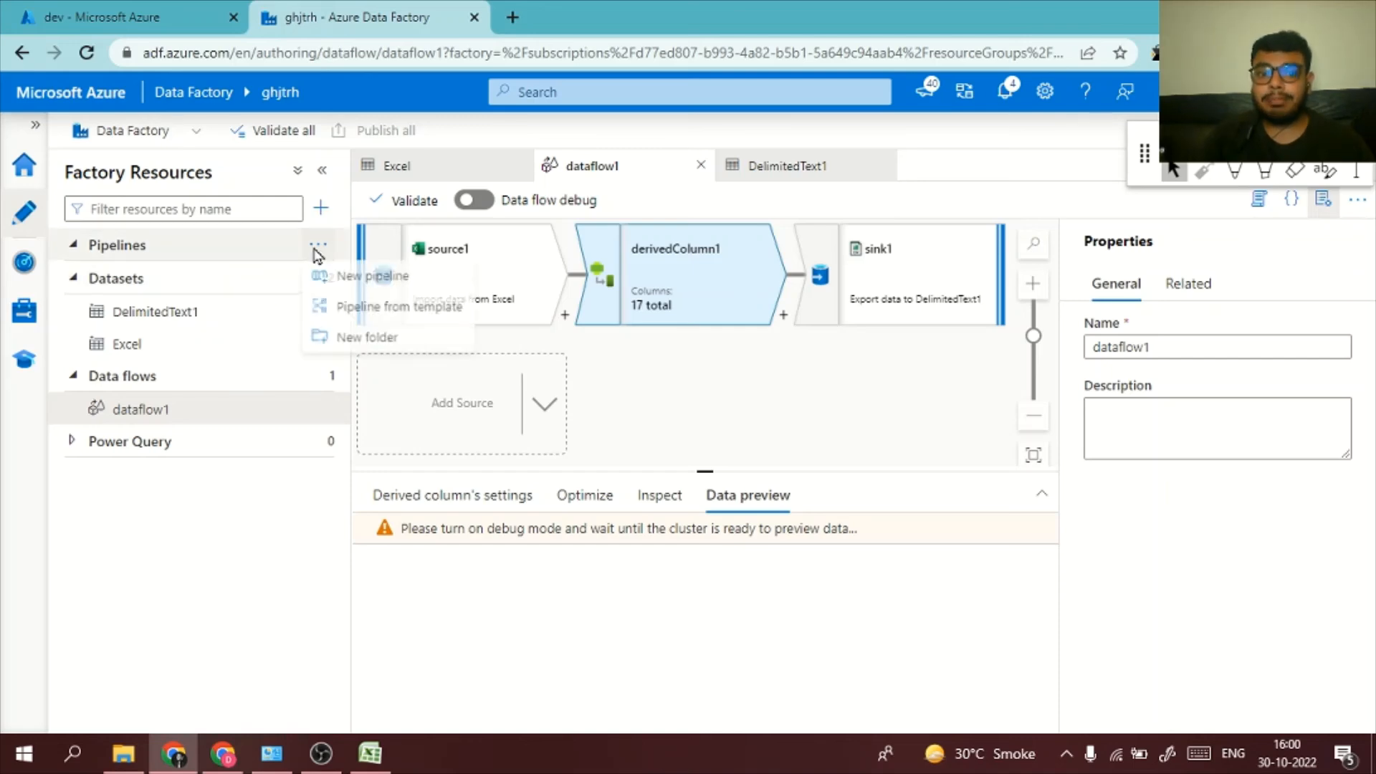
pyautogui.click(362, 280)
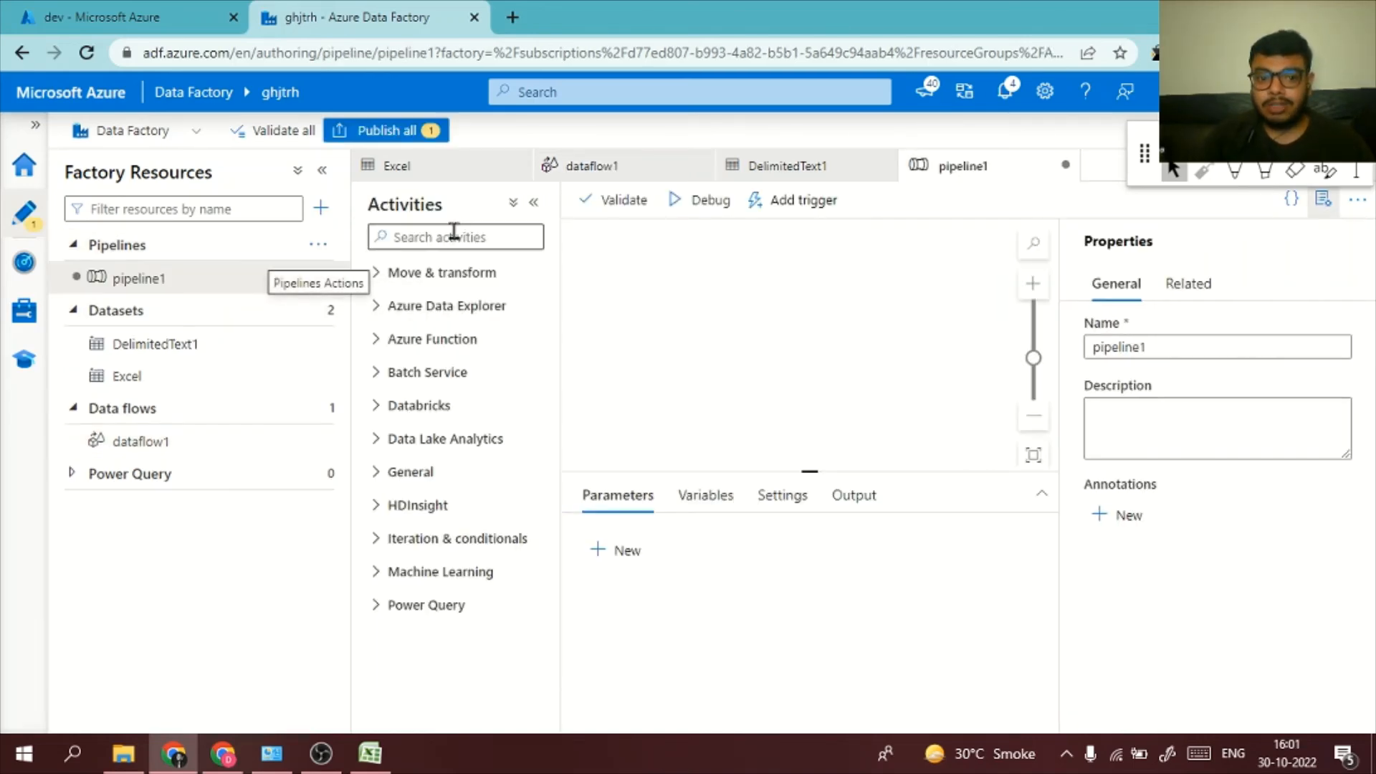
pyautogui.click(453, 233)
pyautogui.write('d')
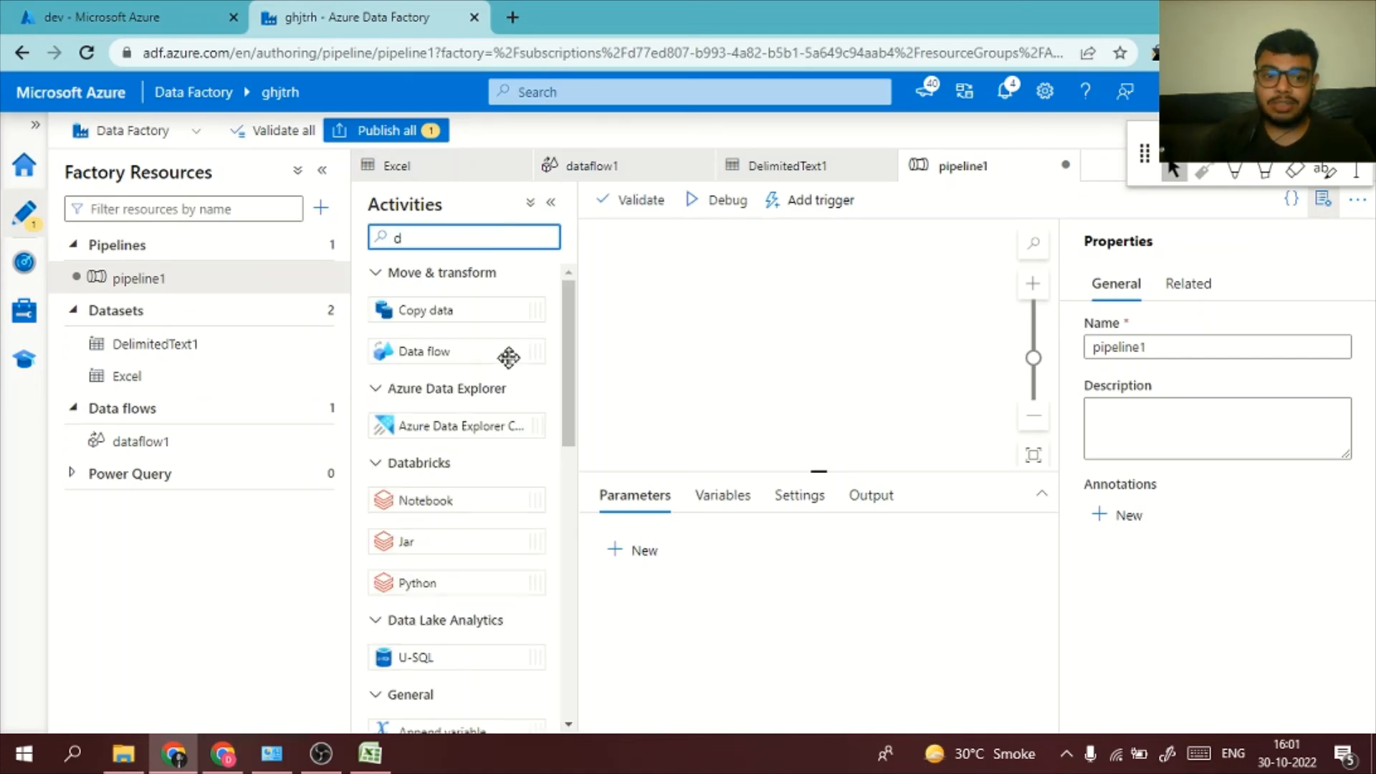
pyautogui.write('a')
pyautogui.moveTo(504, 353); pyautogui.dragTo(797, 330)
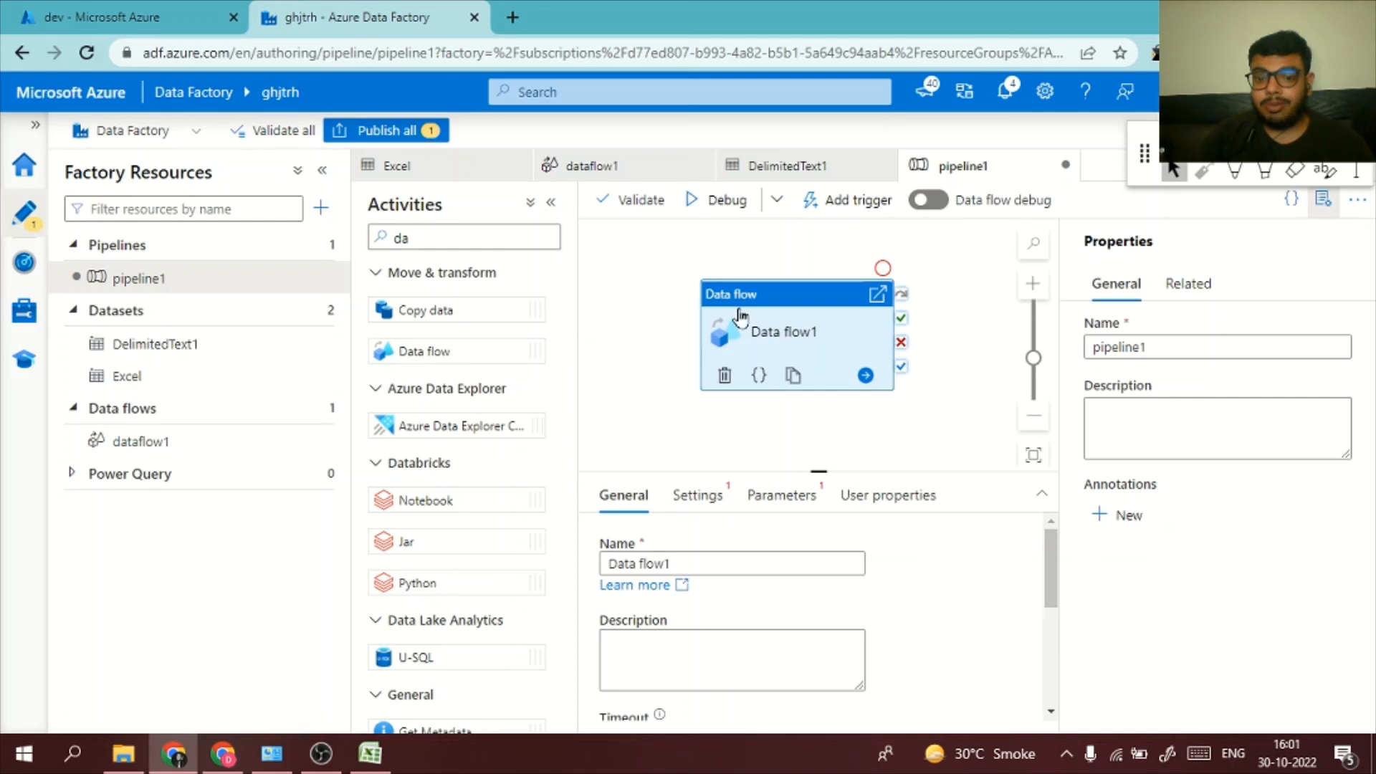
# Set the Data flow activity to run dataflow1
pyautogui.click(700, 493)
pyautogui.click(743, 566)
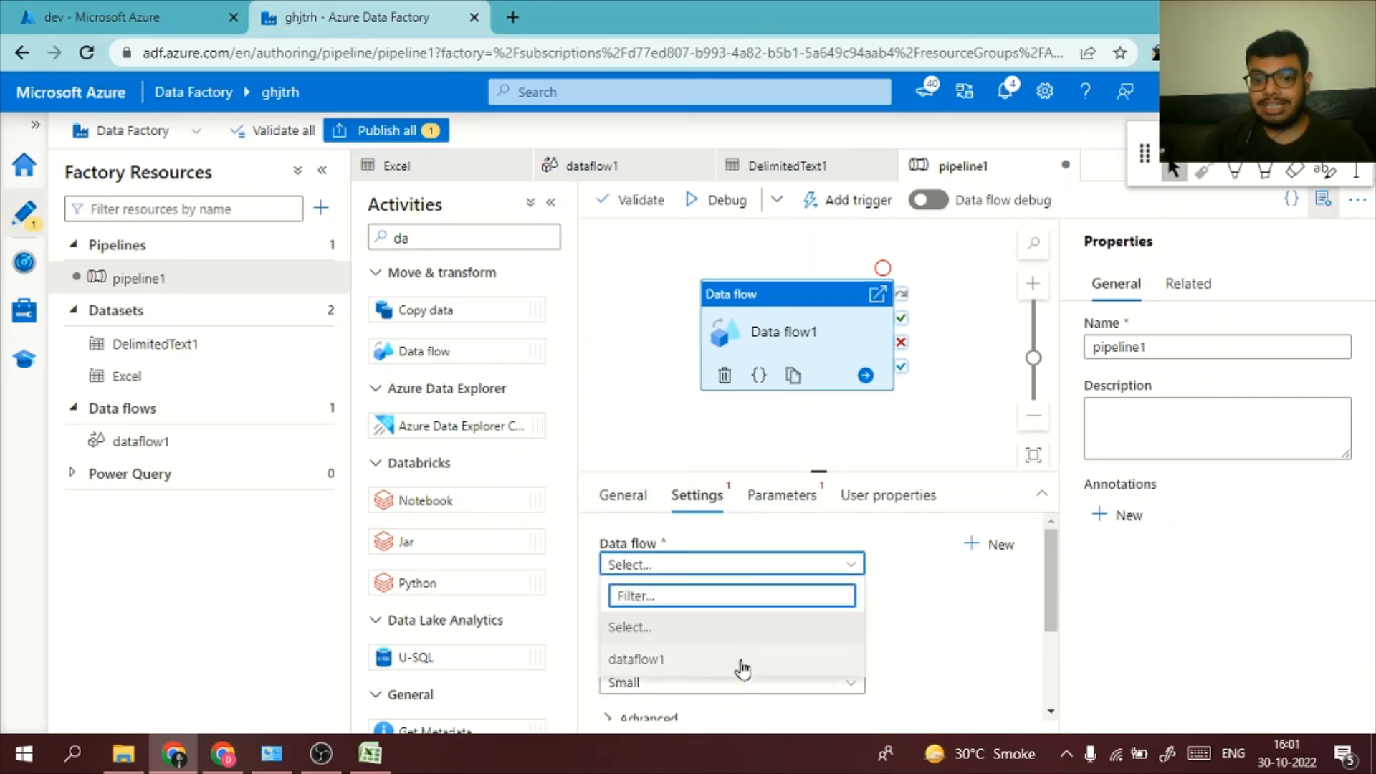
pyautogui.click(744, 658)
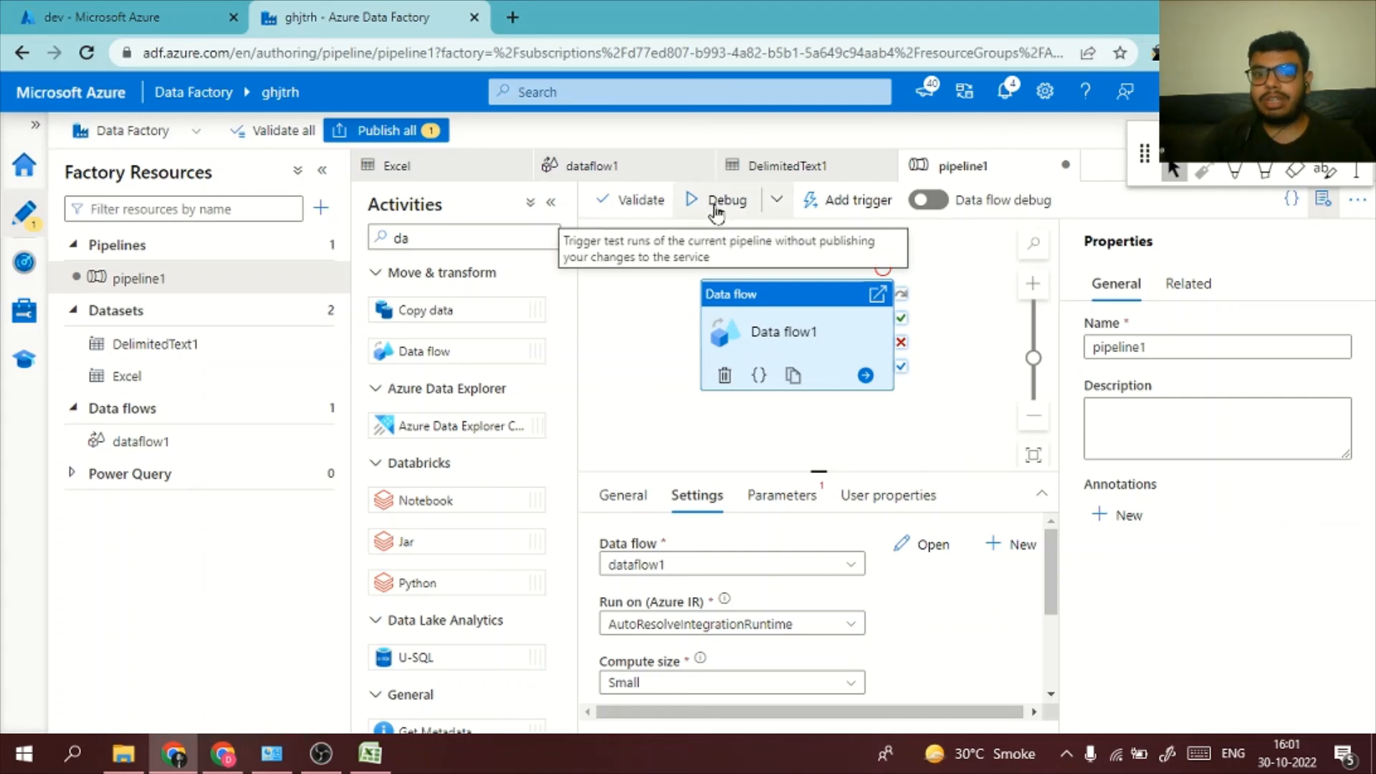
pyautogui.click(874, 208)
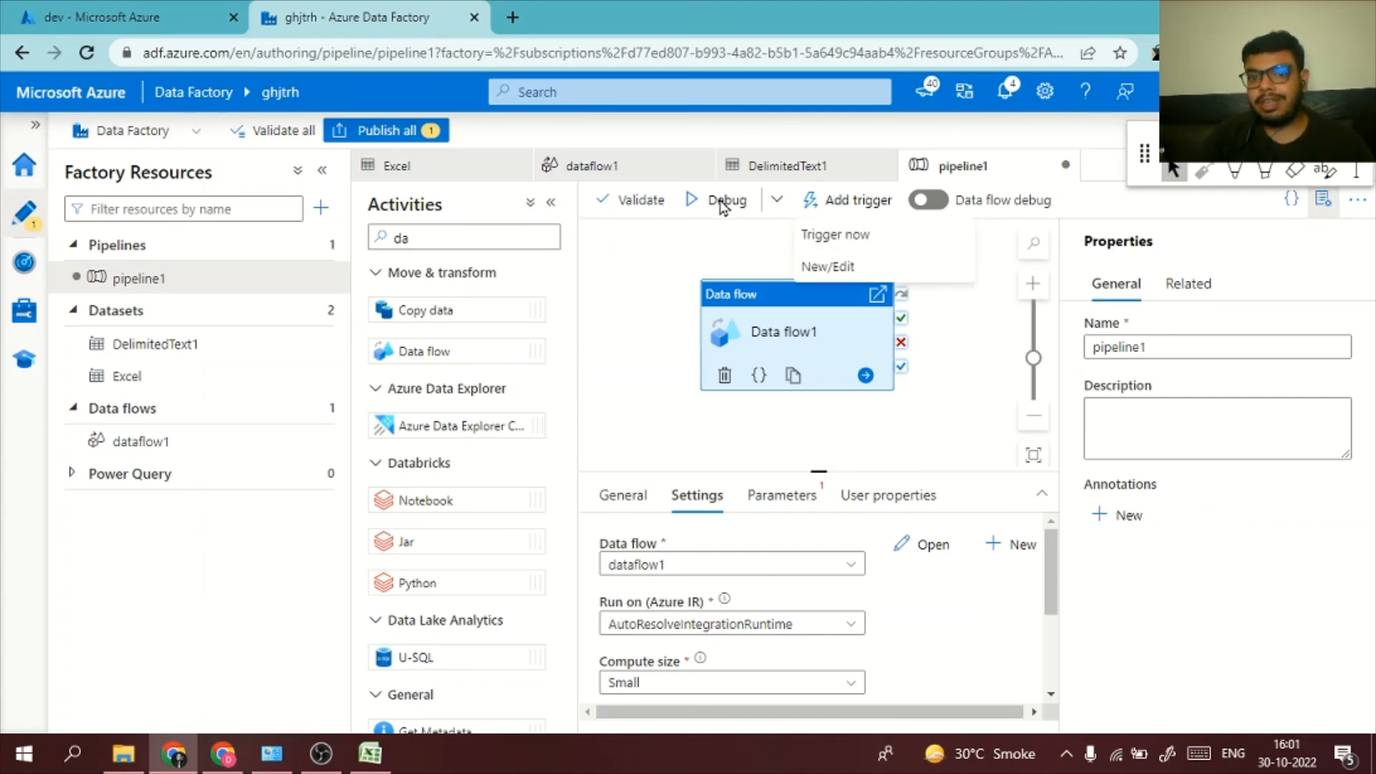
pyautogui.click(724, 205)
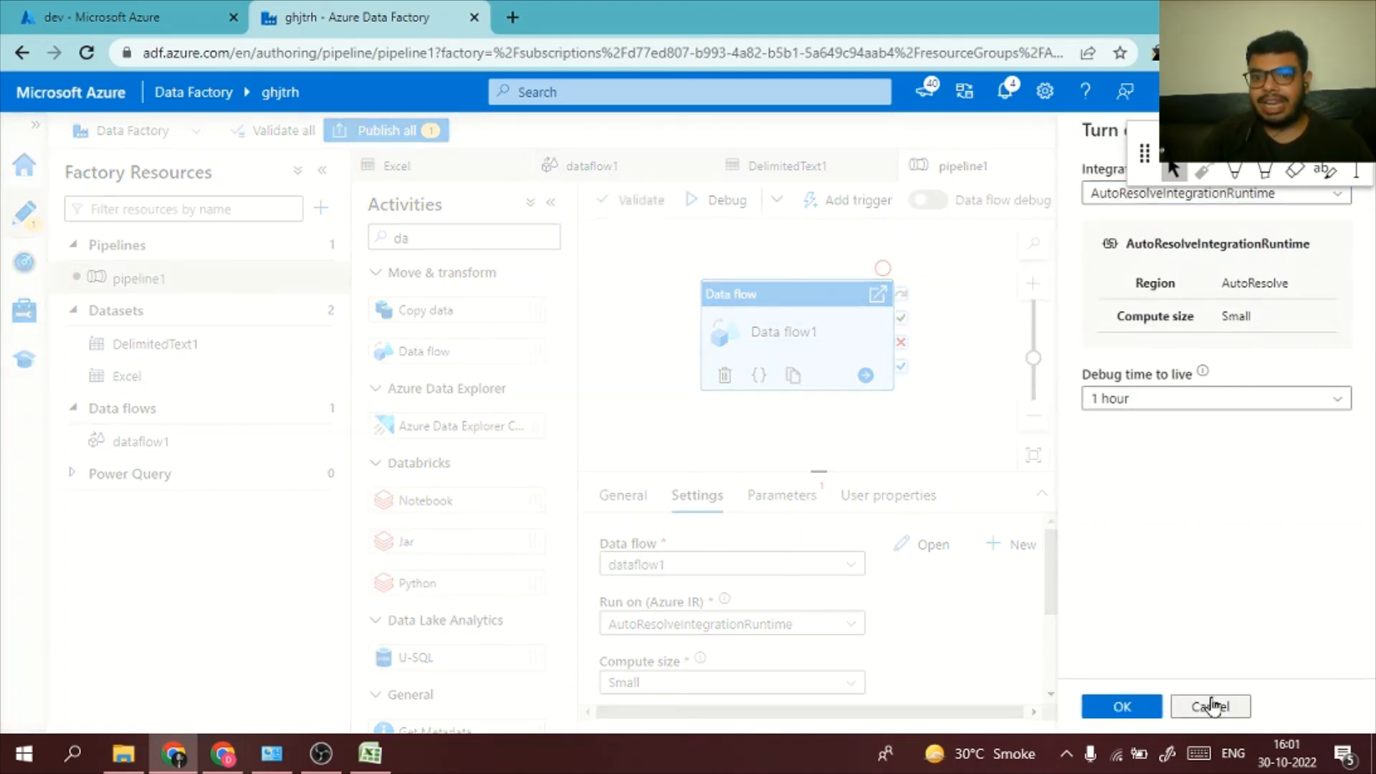
pyautogui.click(1211, 706)
pyautogui.click(831, 207)
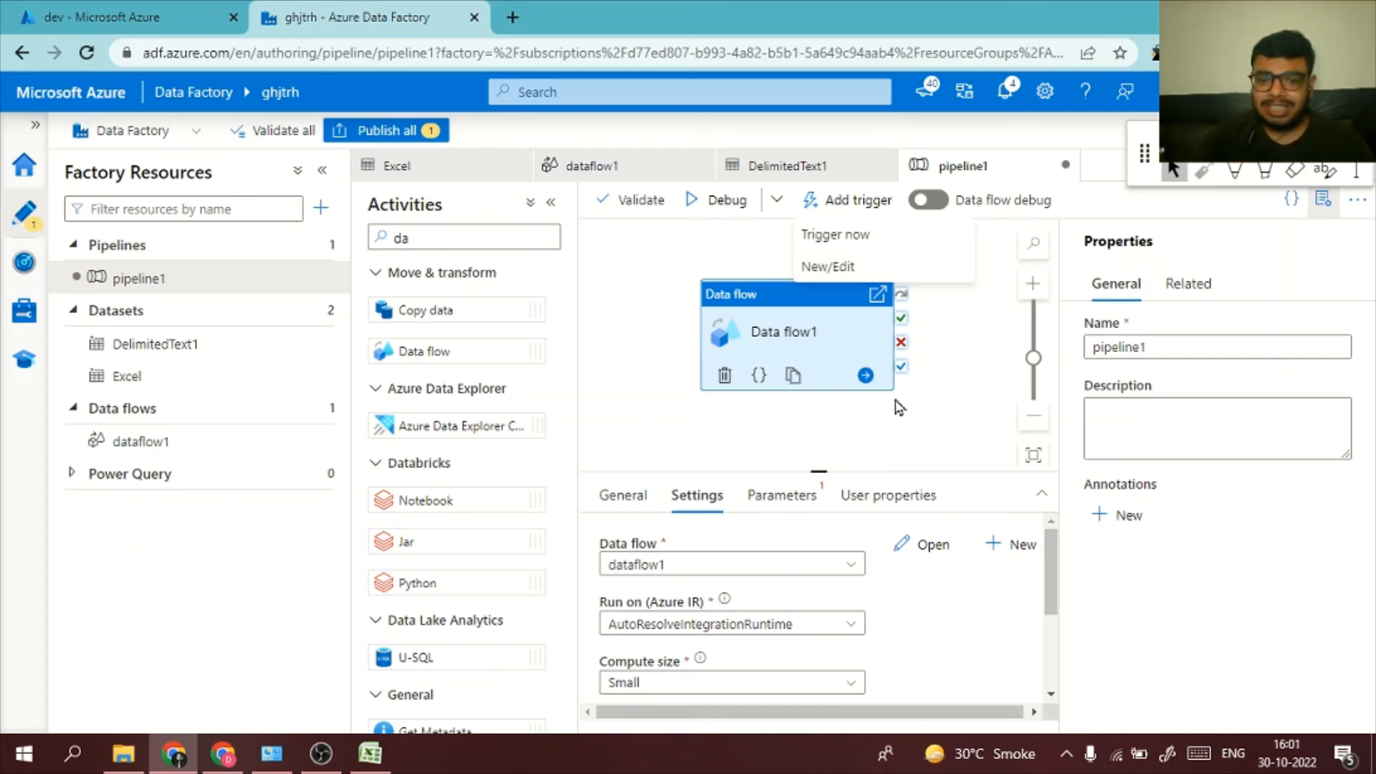
# Turn on data flow debug with AutoResolveIntegrationRuntime and a 1 hour time to live, and switch to the dev container in the Azure portal
pyautogui.click(722, 200)
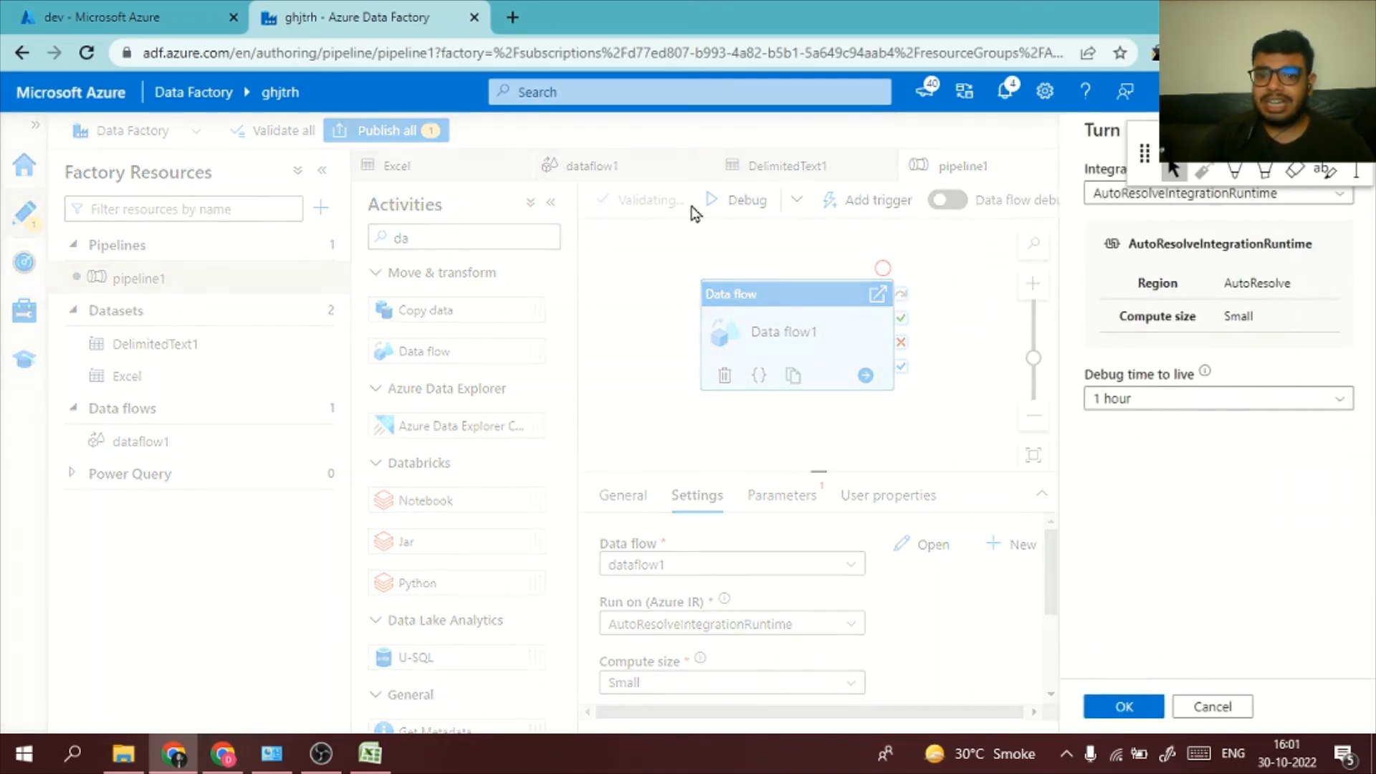
pyautogui.click(1140, 706)
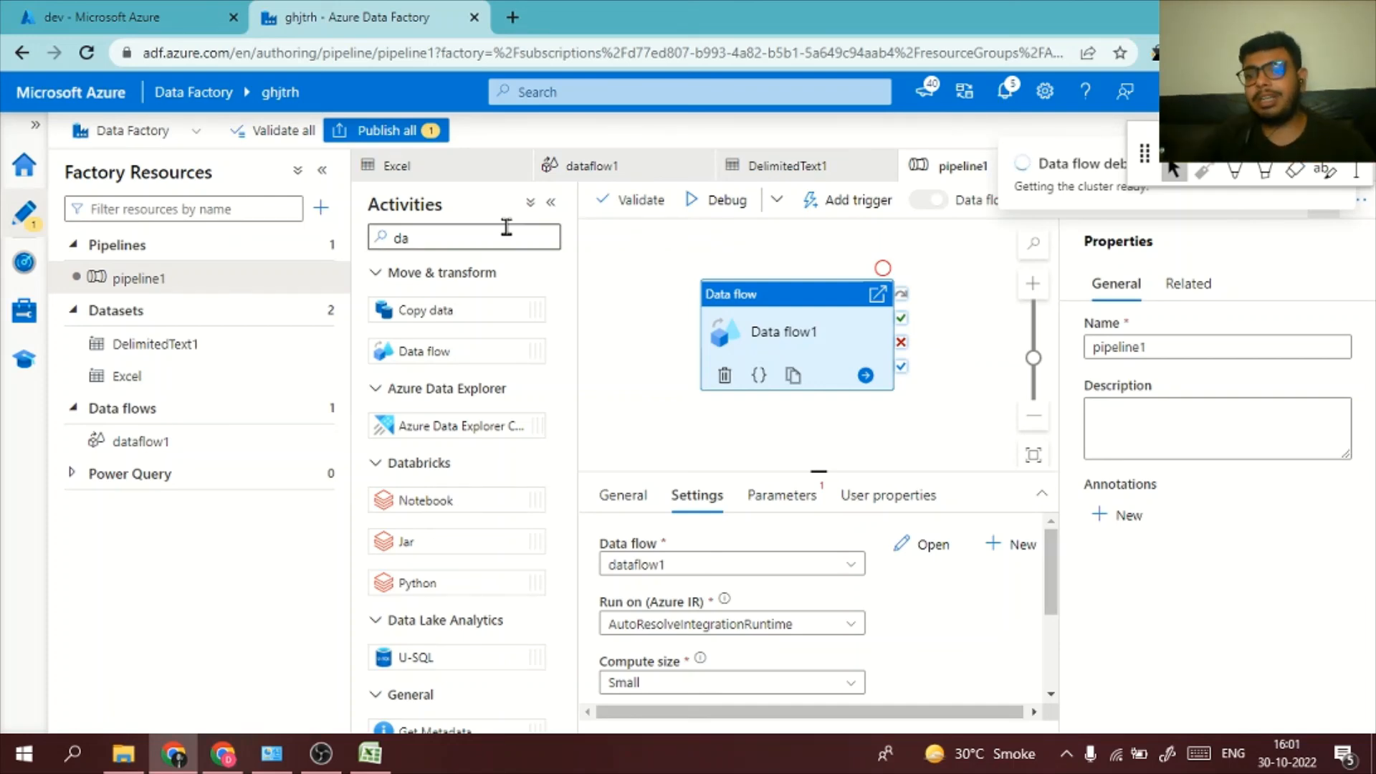
pyautogui.click(190, 10)
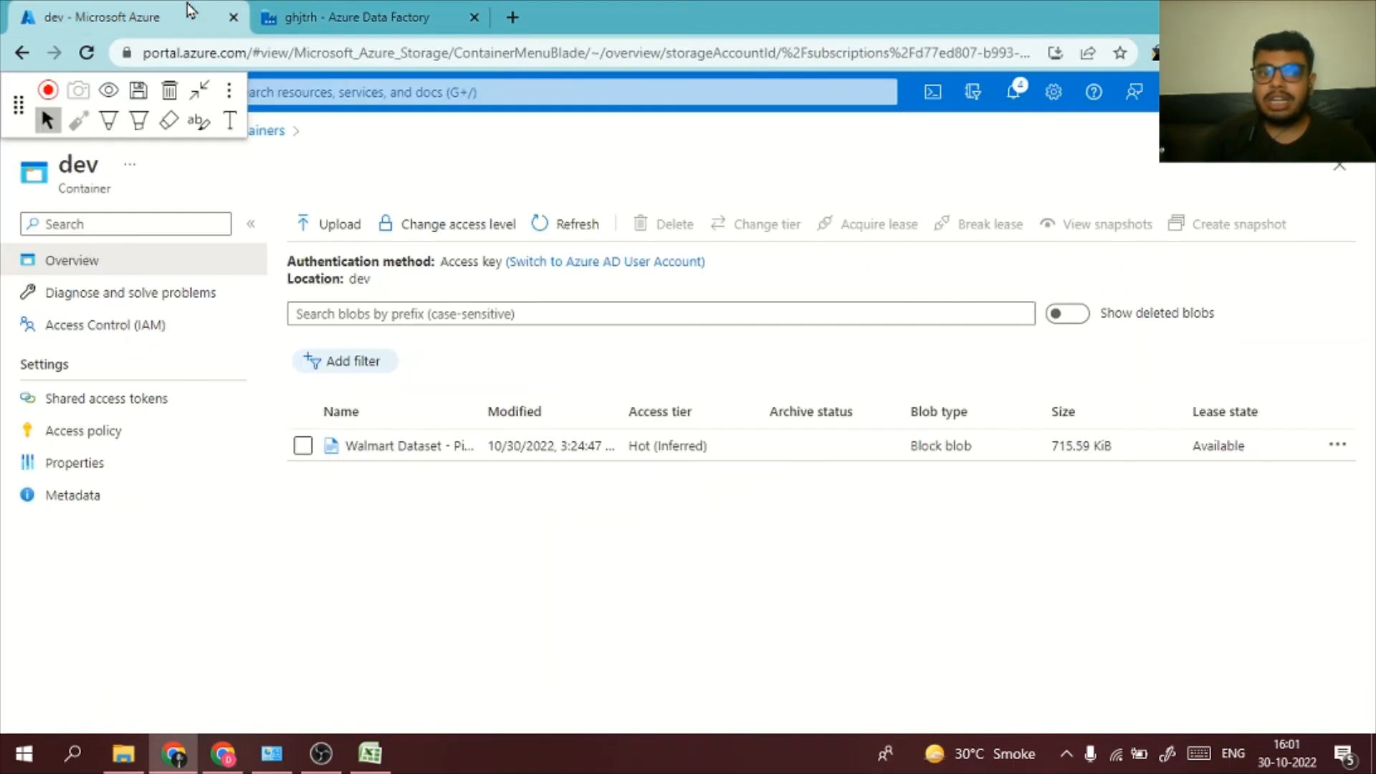